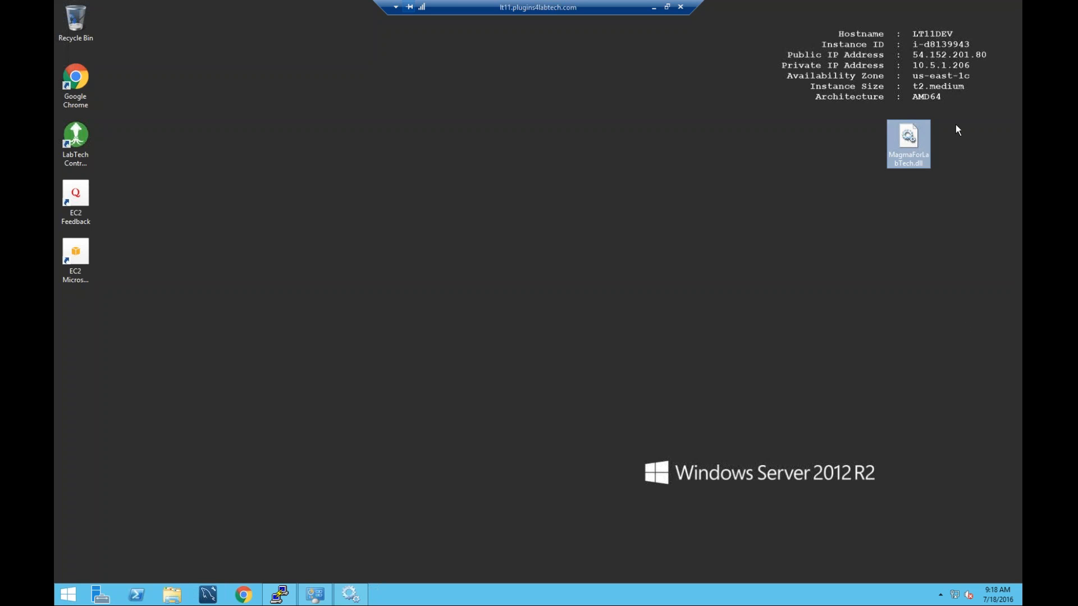
Inspect the MagmaForLabTech.dll file's properties, then launch LabTech Control Center to its login window.
right_click(909, 143)
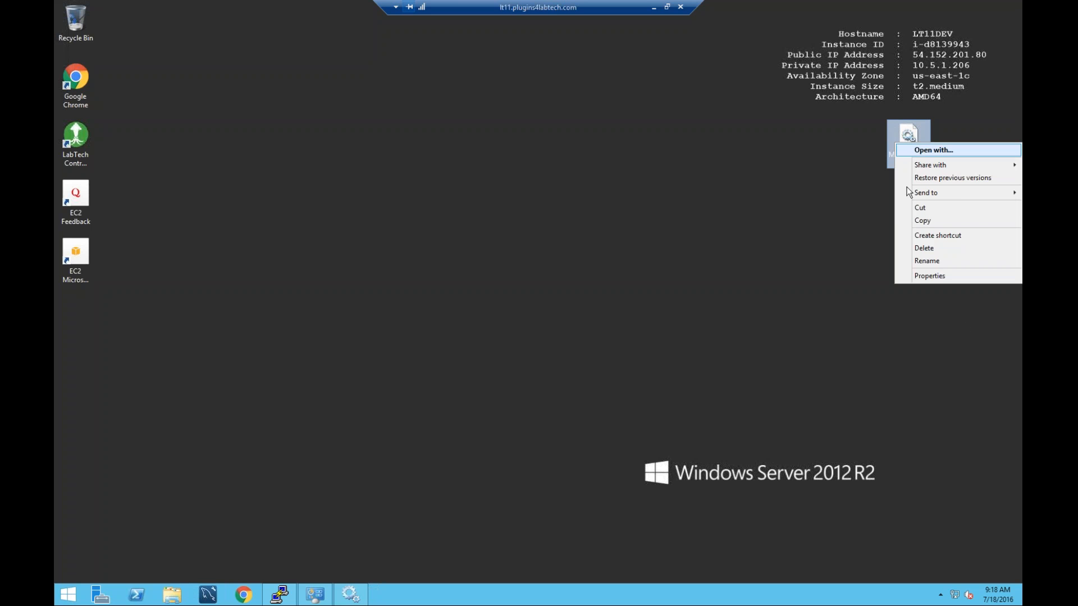
click(920, 276)
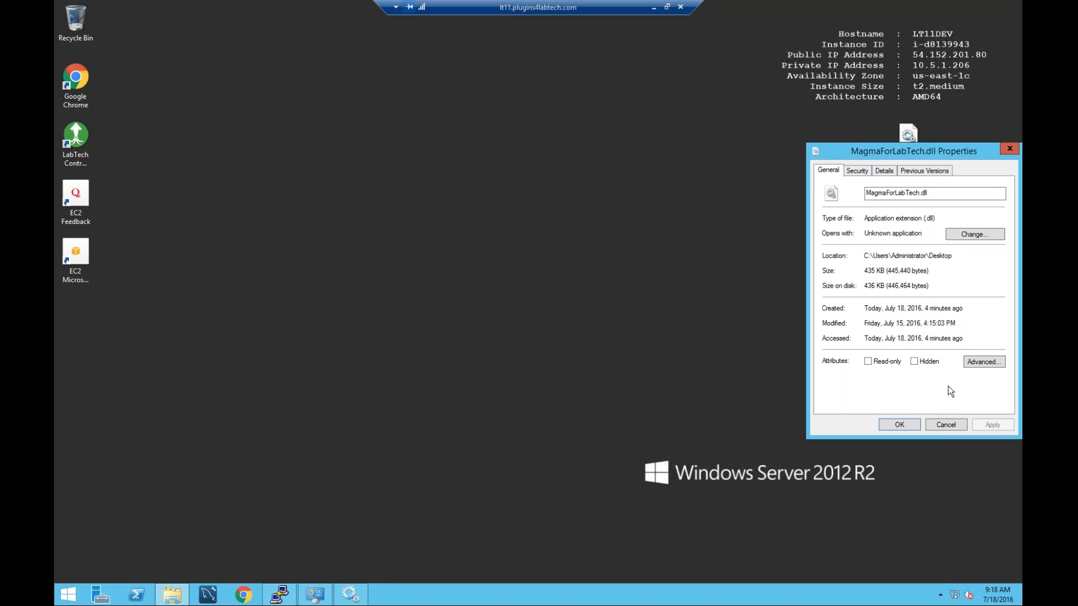
click(942, 425)
double_click(75, 137)
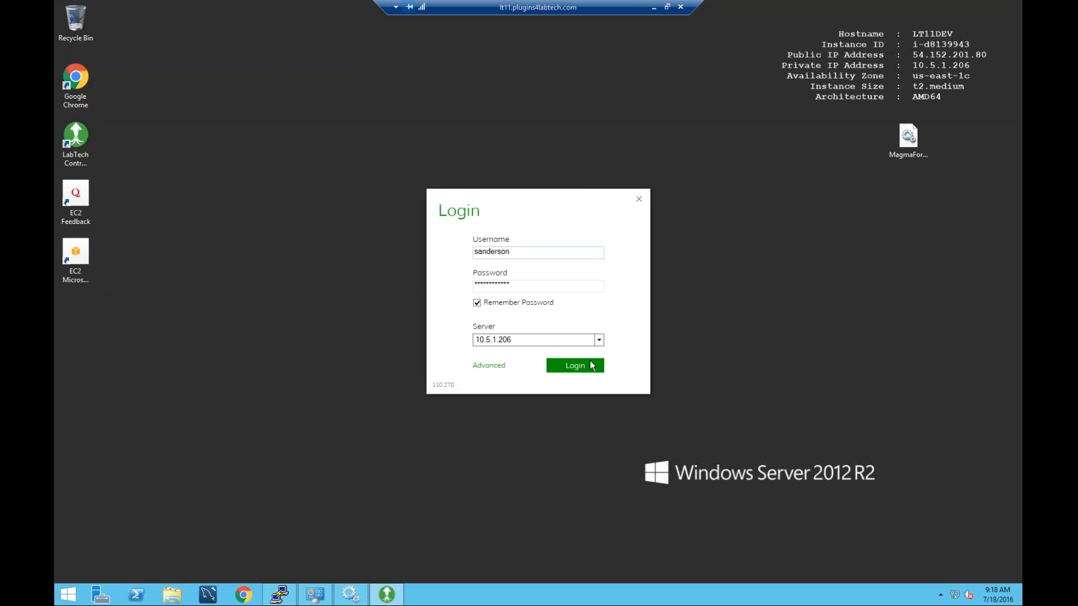
Sign in to Control Center and open the Plugin Manager.
click(584, 366)
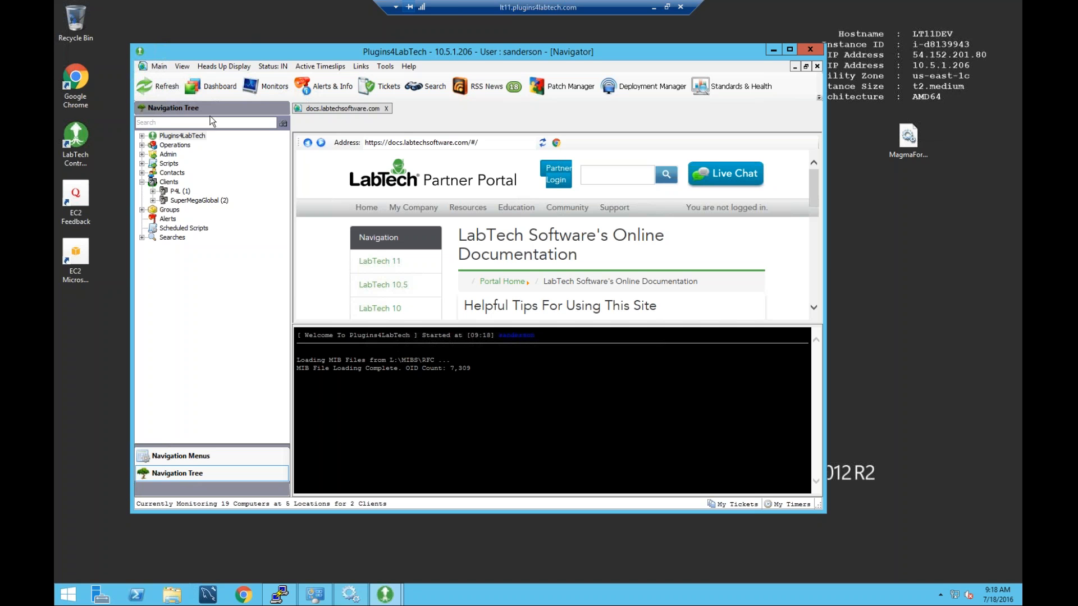
click(409, 66)
click(438, 110)
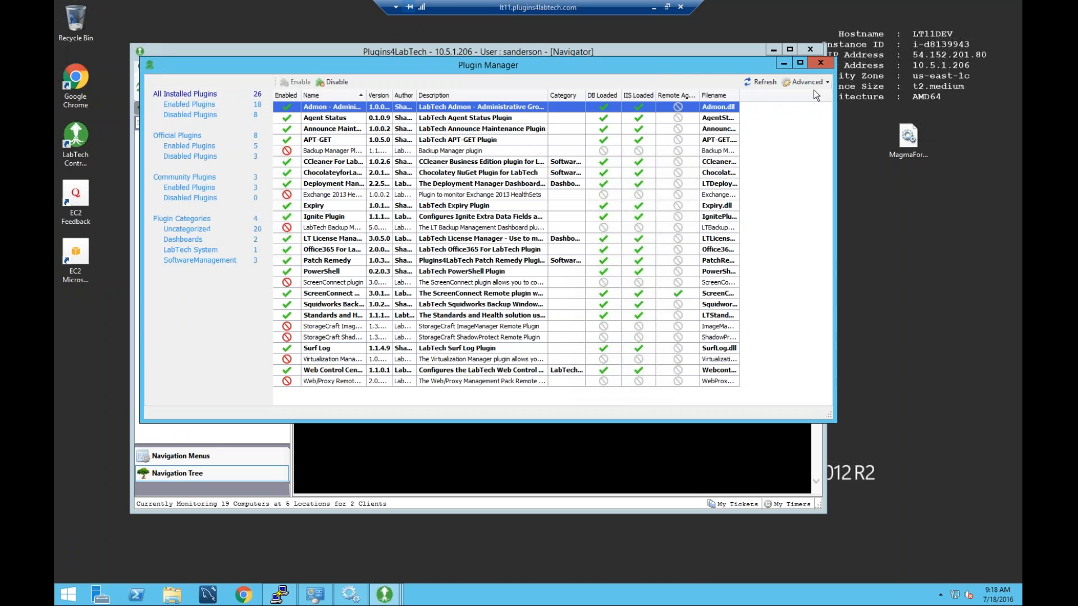
Add MagmaForLabTech.dll from the Desktop as a new plugin and save it.
click(806, 82)
mouse_move(830, 122)
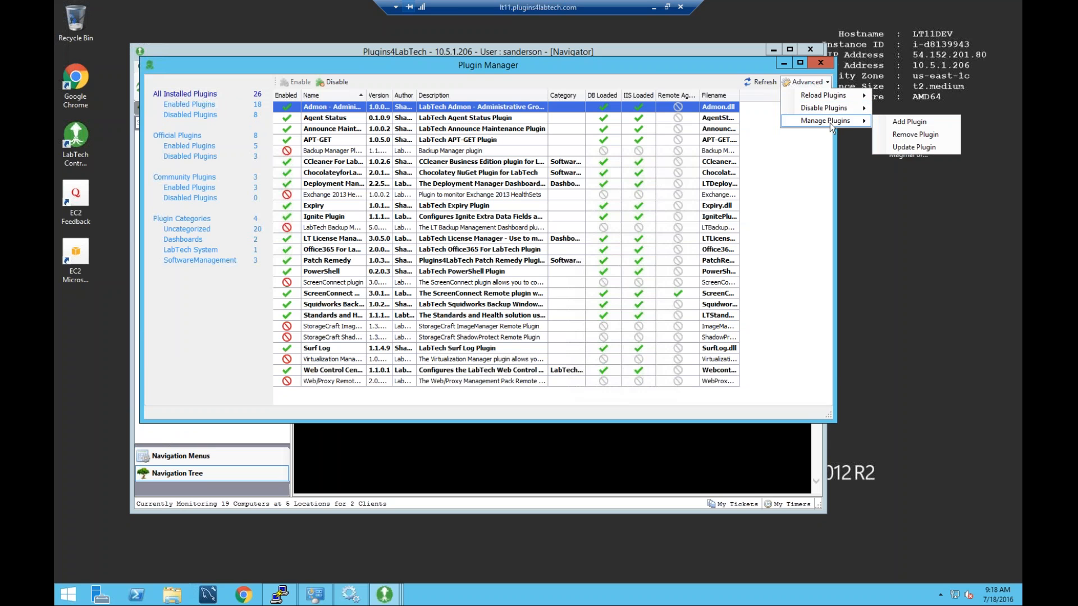
click(914, 121)
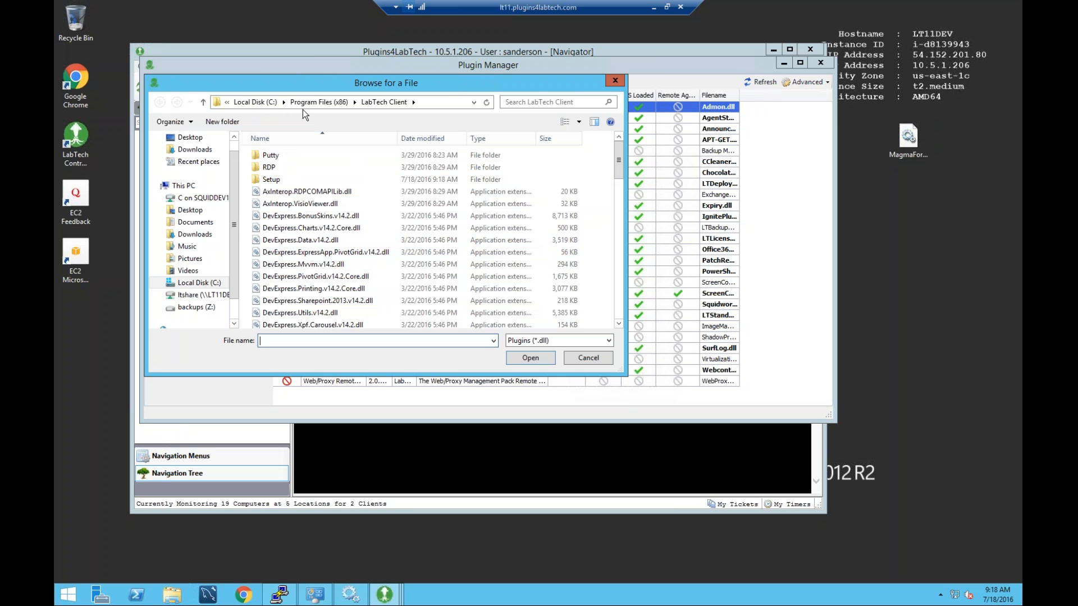
click(190, 137)
click(321, 213)
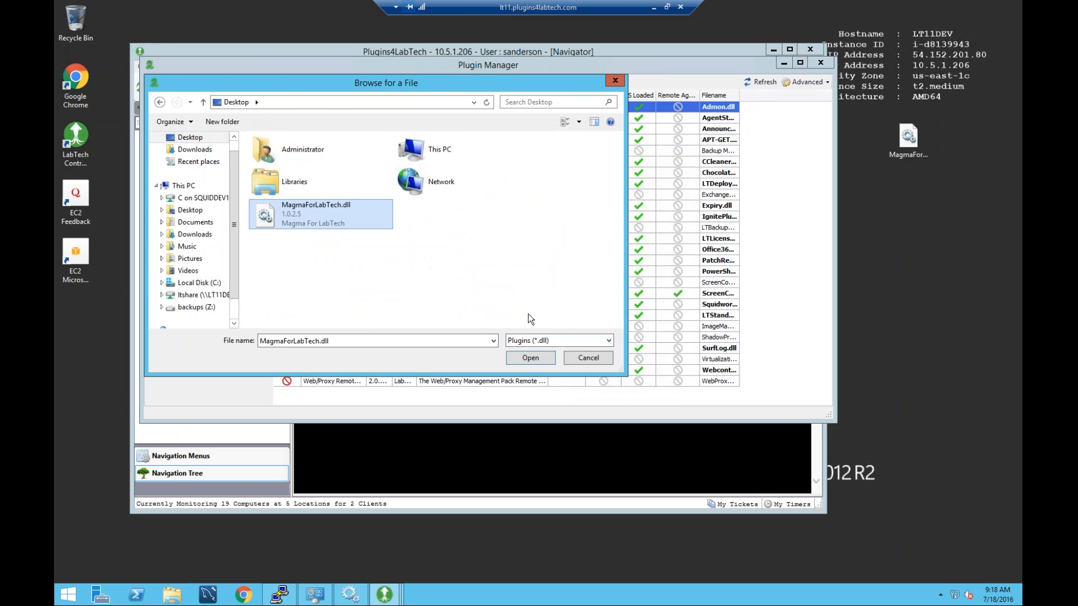
click(524, 358)
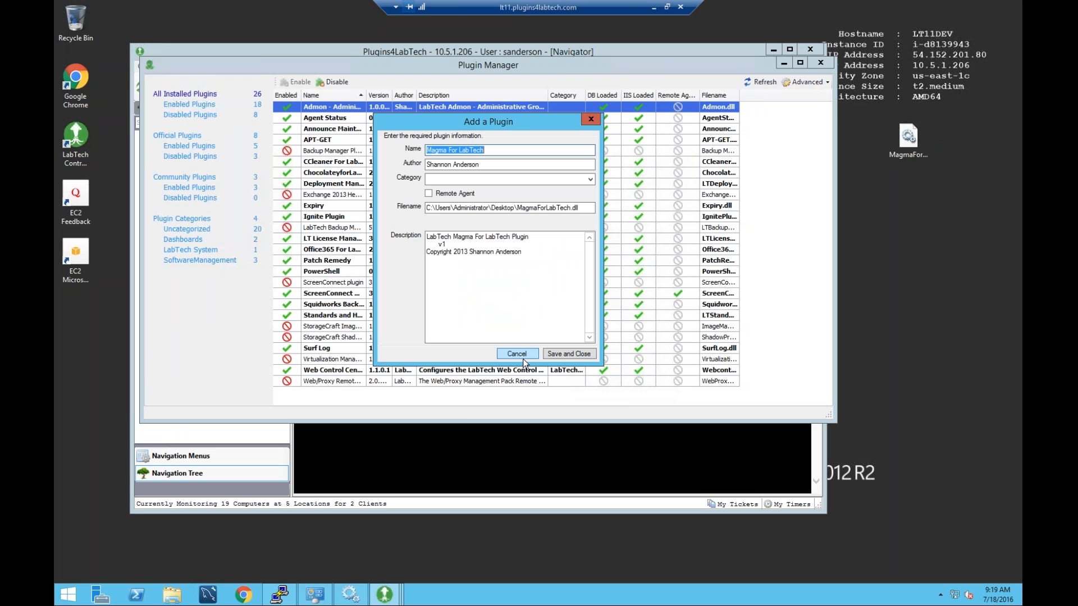
click(568, 353)
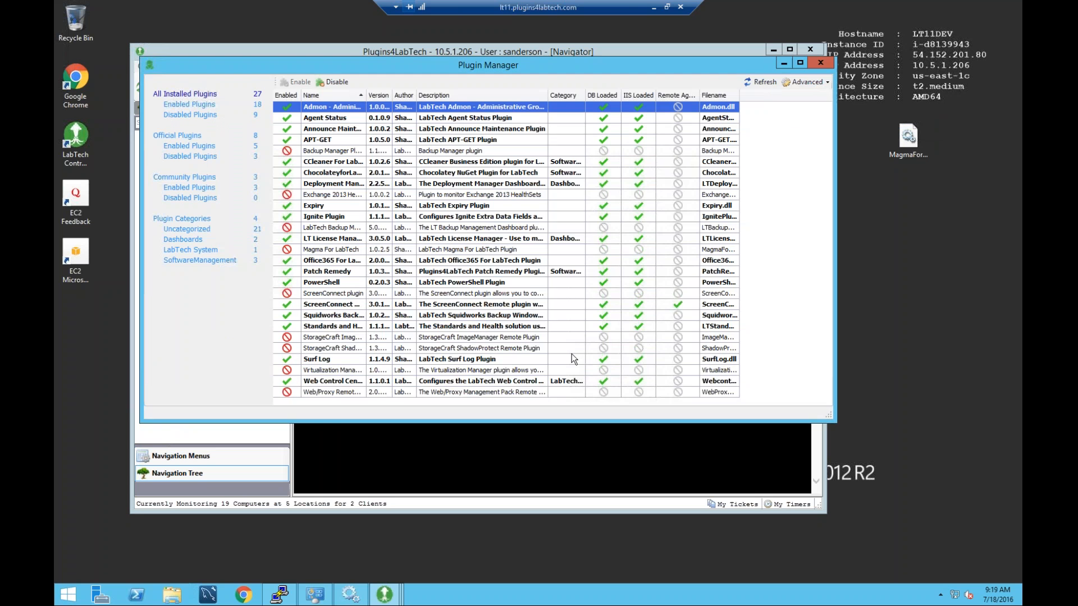
right_click(324, 252)
Enable the Magma For LabTech plugin and reload the DBAgent plugins, restarting the database agent.
click(338, 255)
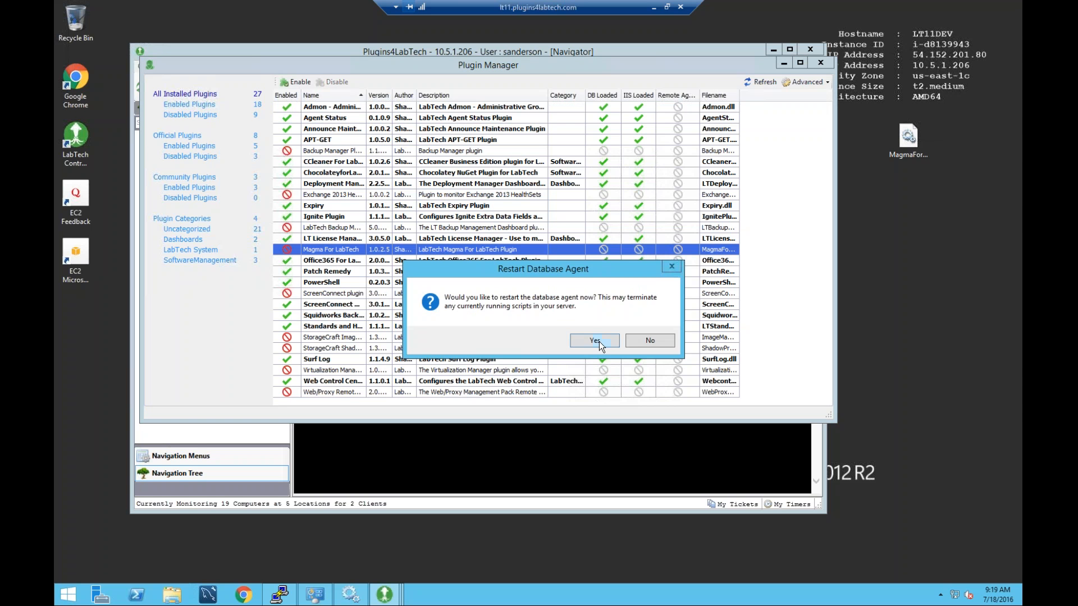
click(598, 342)
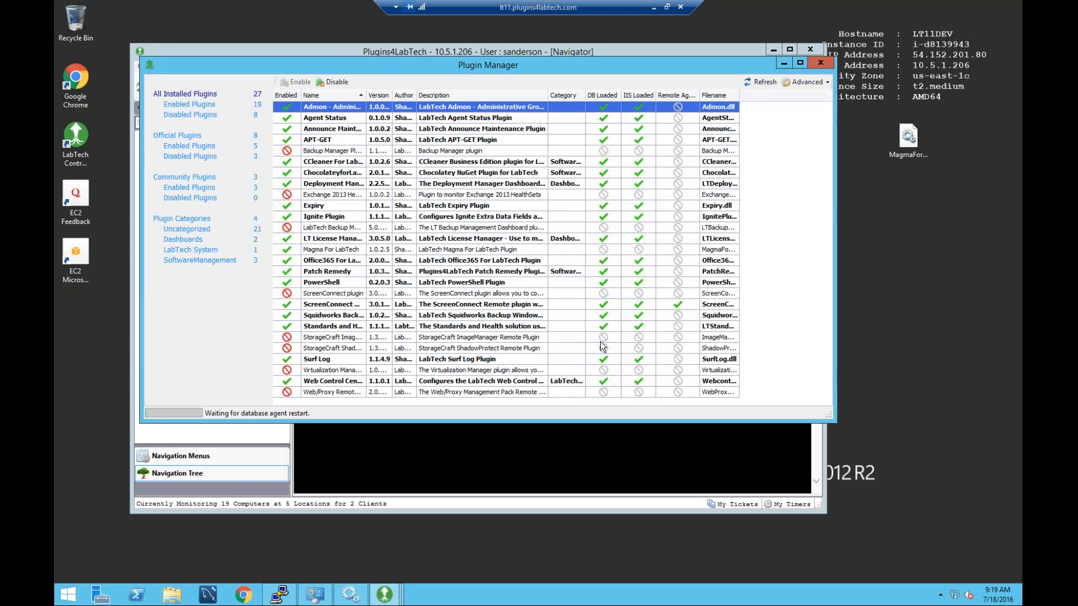
click(823, 83)
mouse_move(850, 95)
click(913, 123)
click(561, 341)
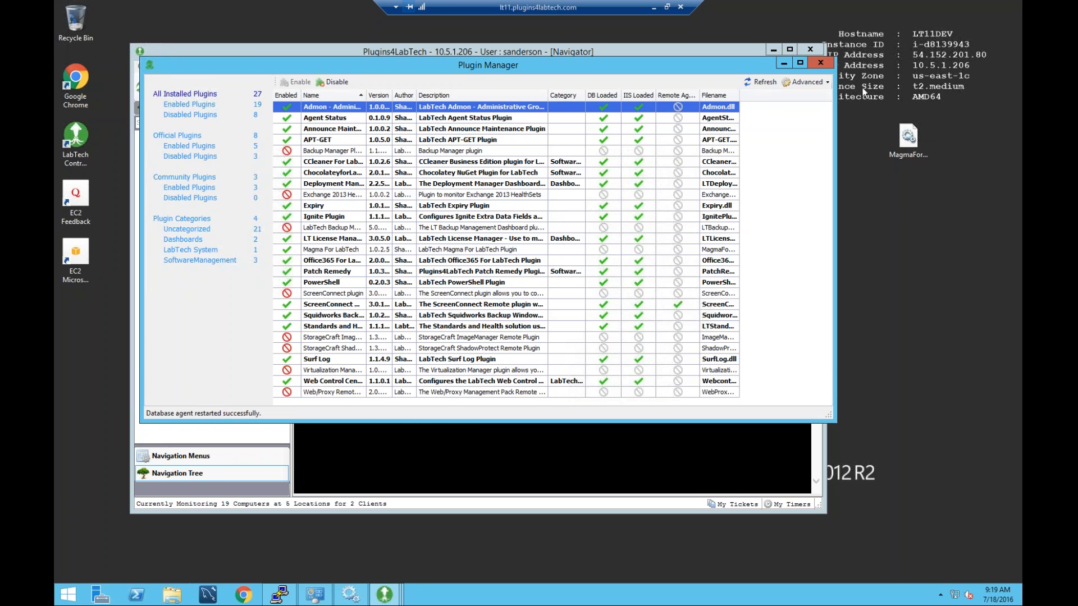
Close the Plugin Manager and exit LabTech Control Center.
click(820, 64)
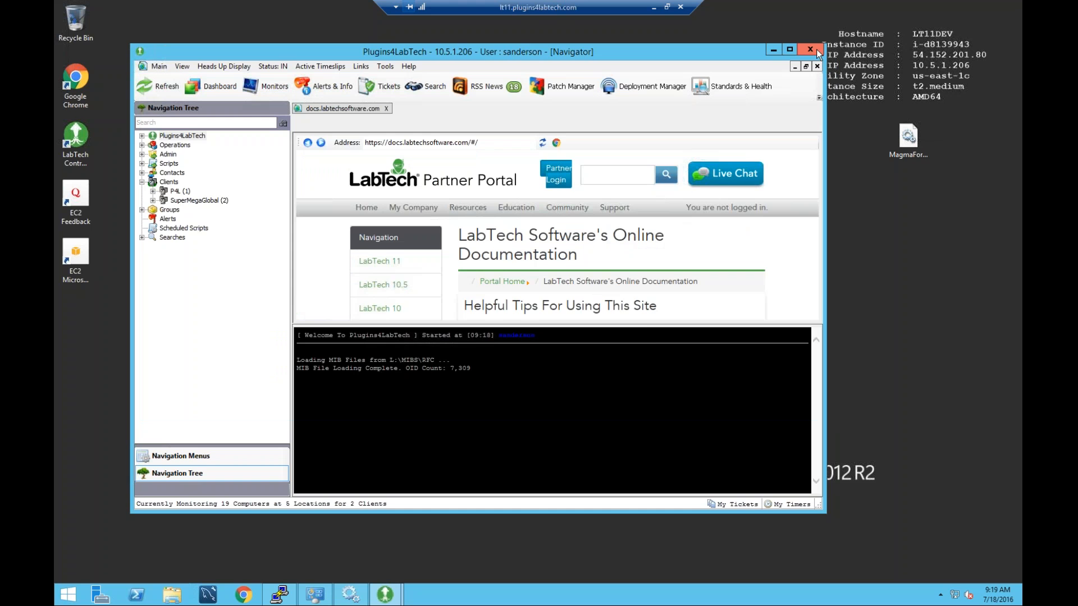
click(810, 49)
click(553, 339)
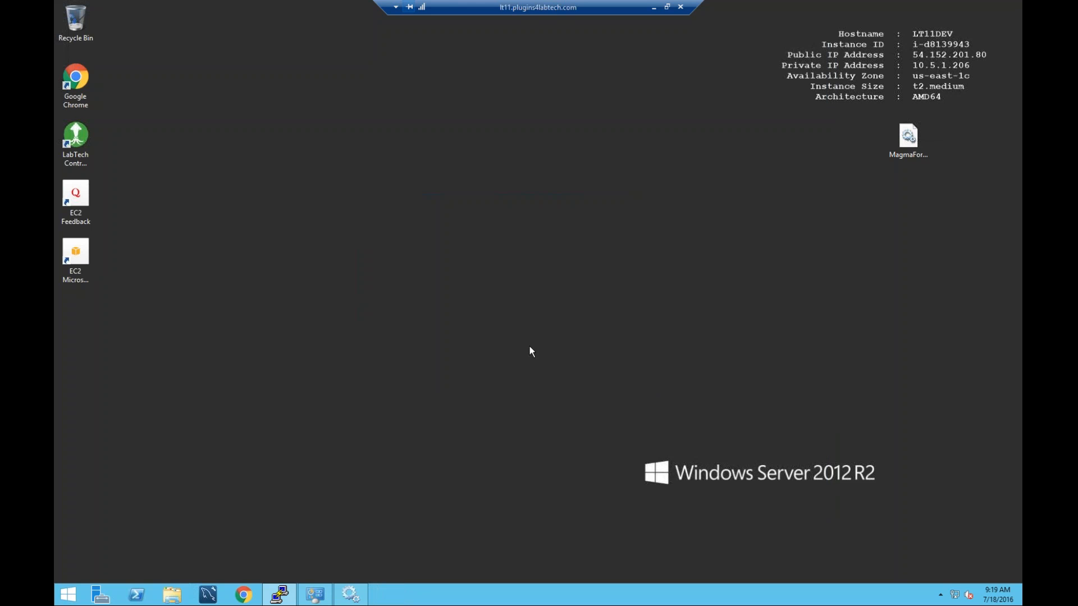
Relaunch LabTech Control Center and log in to server 10.5.1.206.
double_click(77, 140)
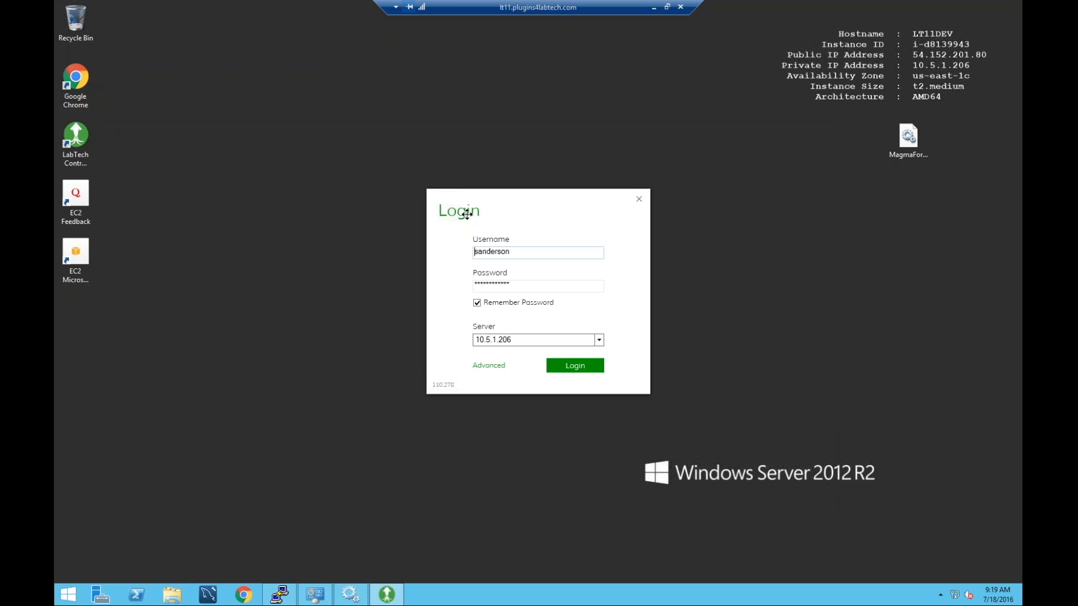
click(583, 366)
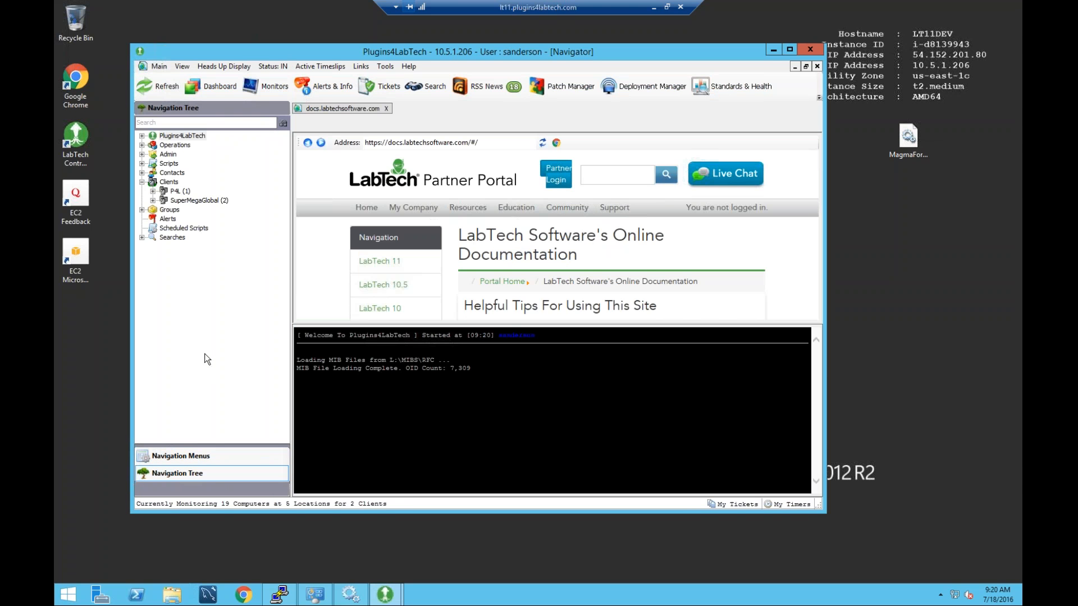
Open the Magma For LabTech window from the View menu.
click(186, 68)
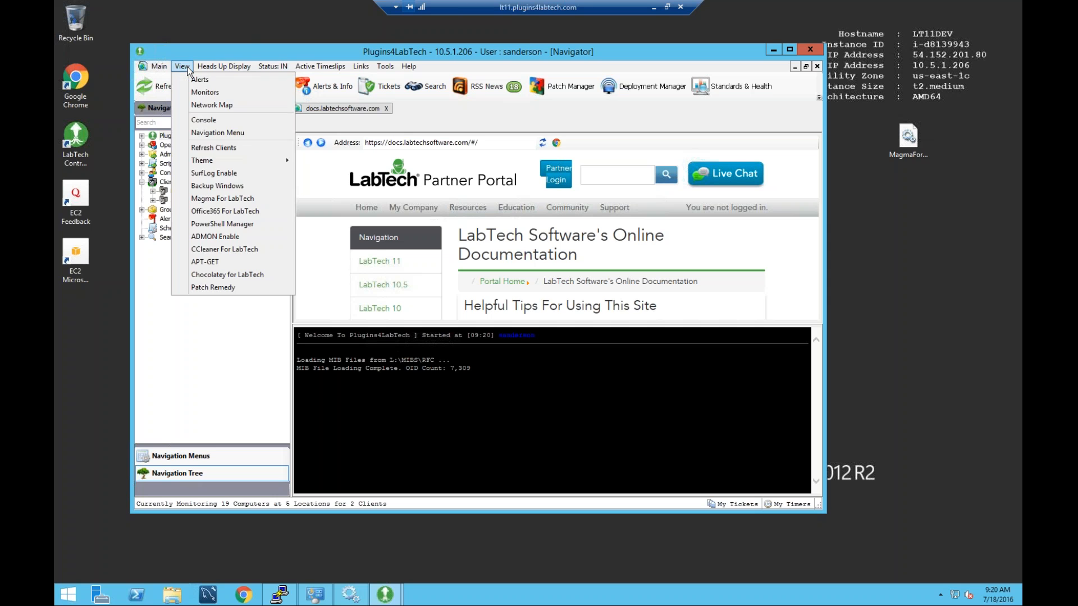
click(232, 200)
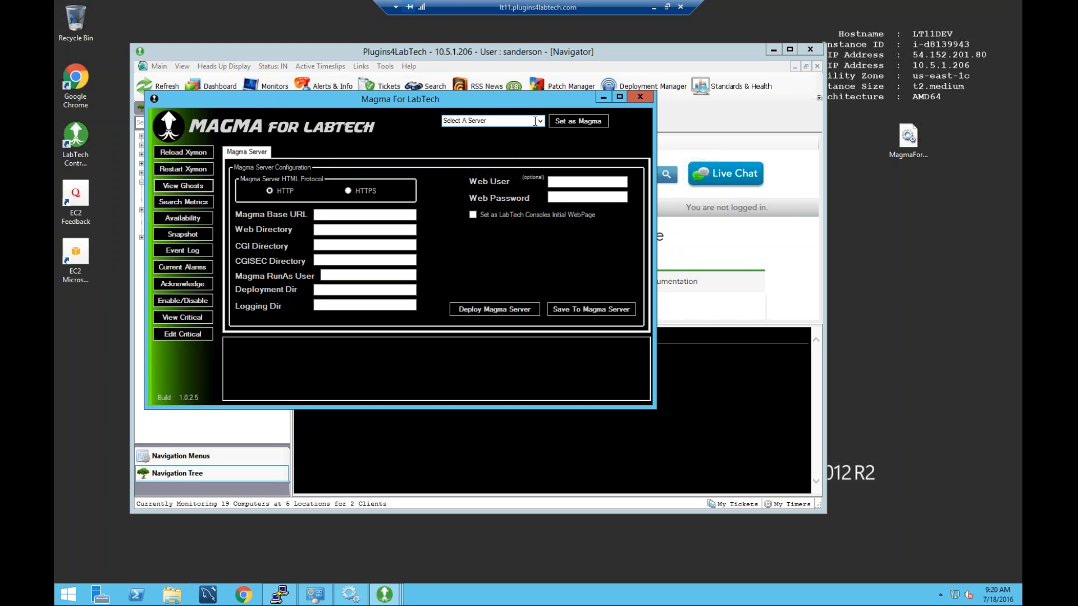
Expand the Select A Server list showing SMG-Ubuntu-1, SMG-CentOS-1 and SMG-Ubuntu-2.
click(539, 121)
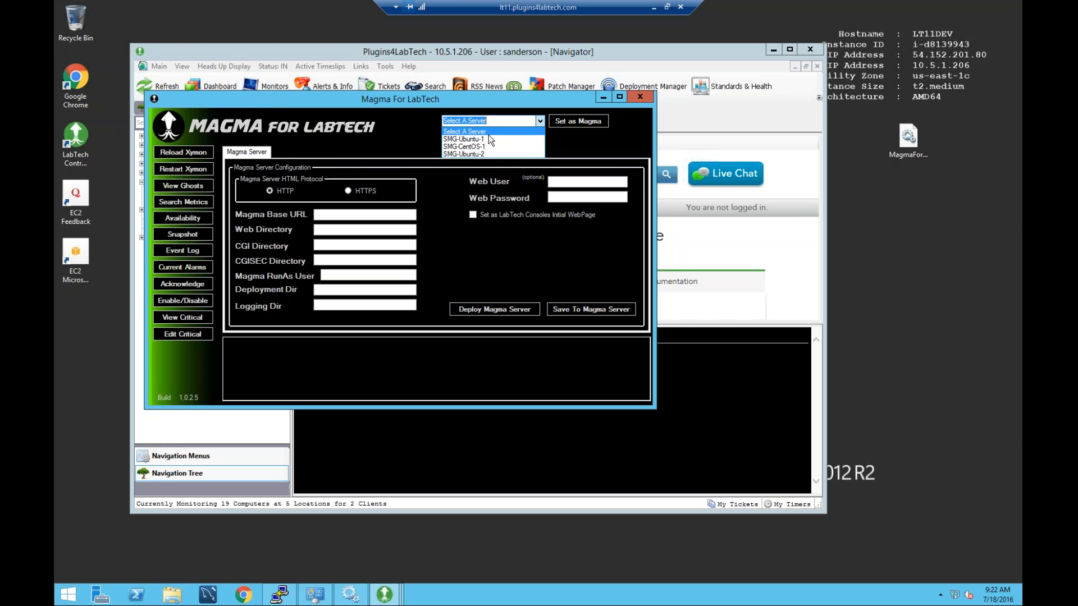
Pick SMG-Ubuntu-2 and set it as the Magma server.
click(475, 154)
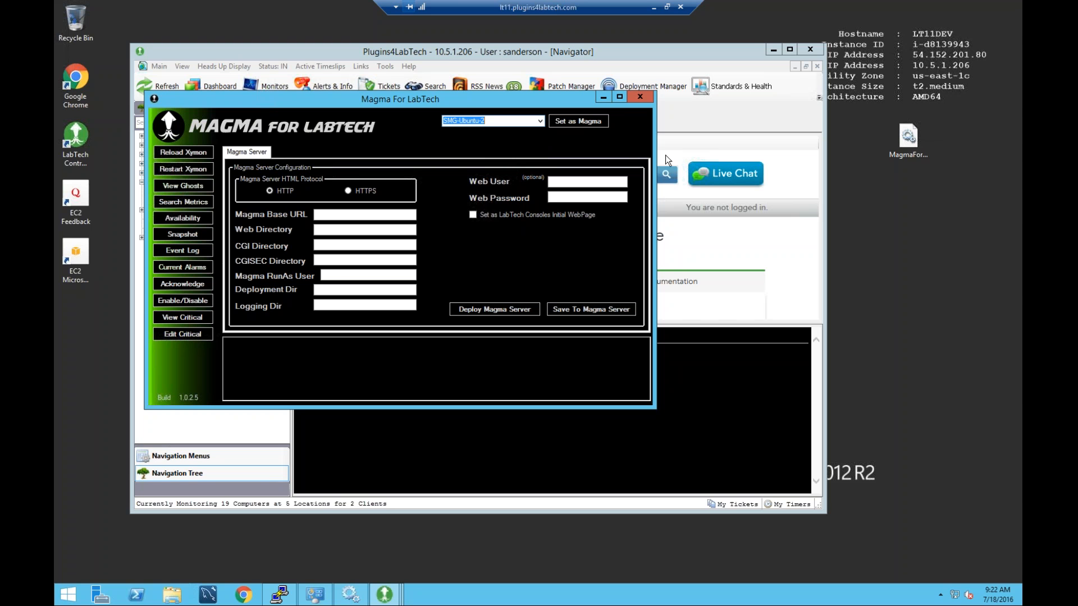
click(576, 121)
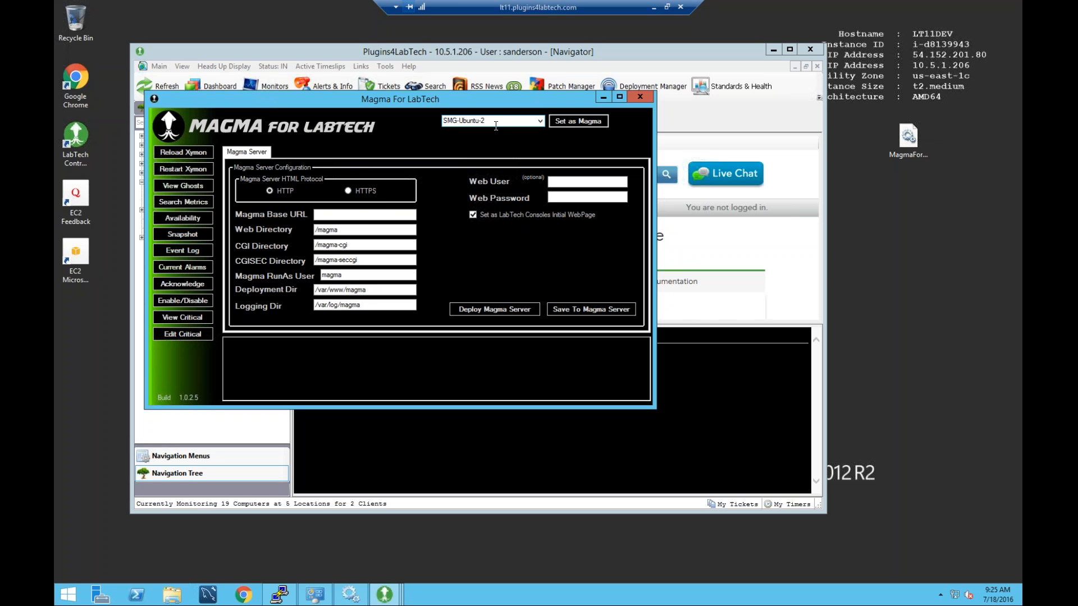
Open the Deploy Magma Server window for SMG-Ubuntu-2.
click(317, 214)
click(498, 307)
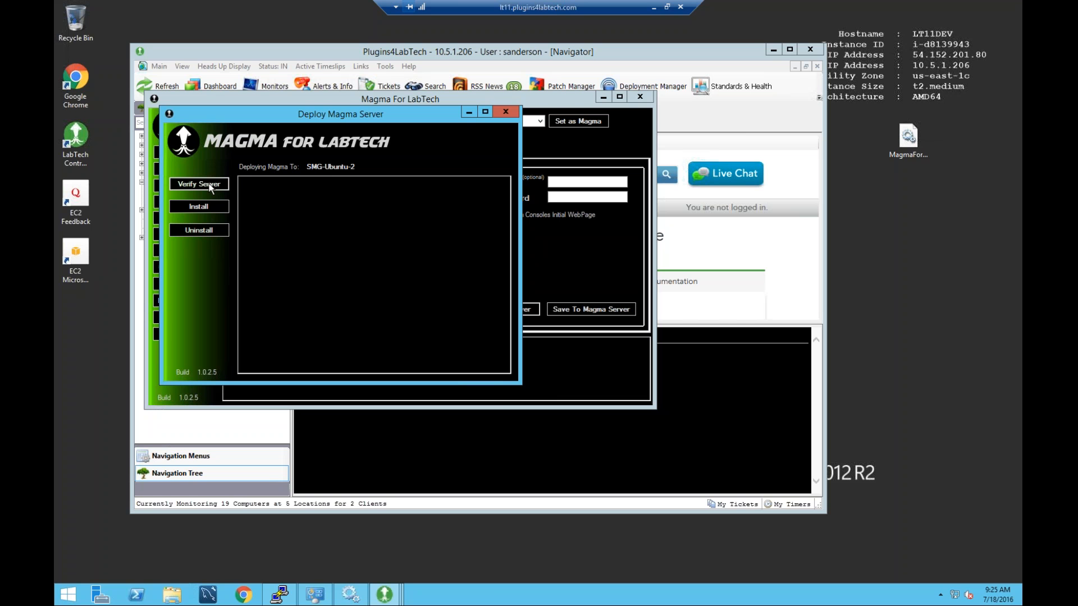
Run Verify Server on SMG-Ubuntu-2.
click(210, 187)
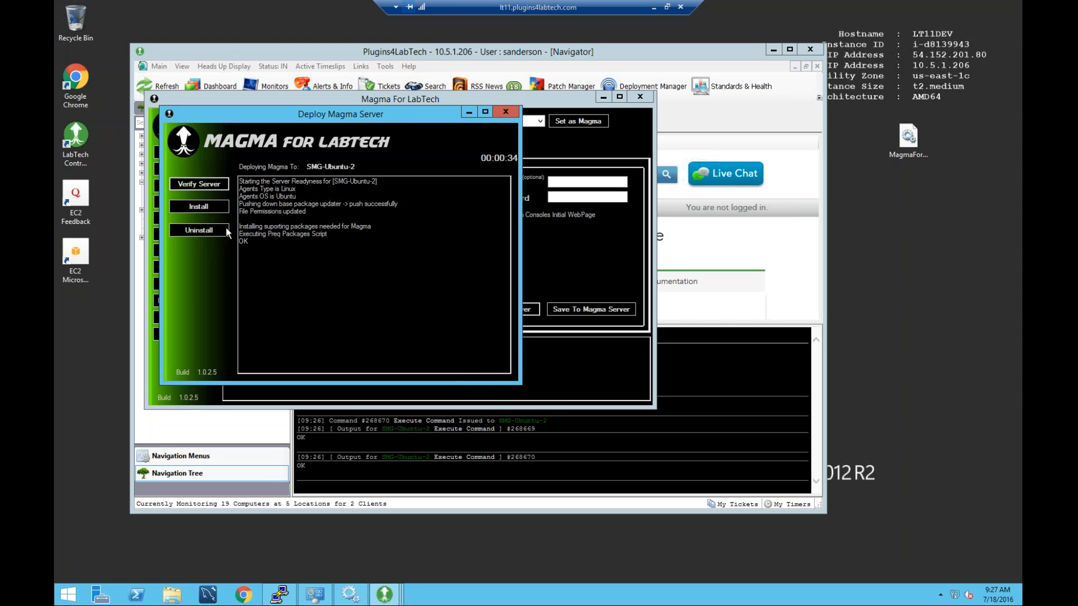
Shift the Deploy Magma Server window slightly right while verification finishes with OK.
drag(381, 116, 395, 116)
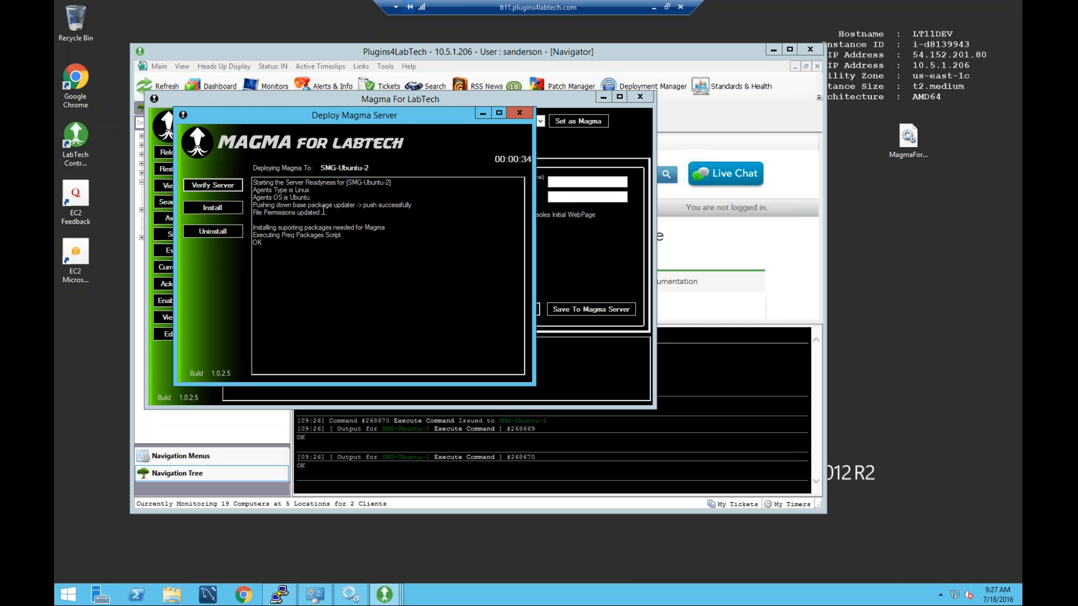
Install the Magma services on SMG-Ubuntu-2, then close the Deploy Magma Server window.
click(216, 209)
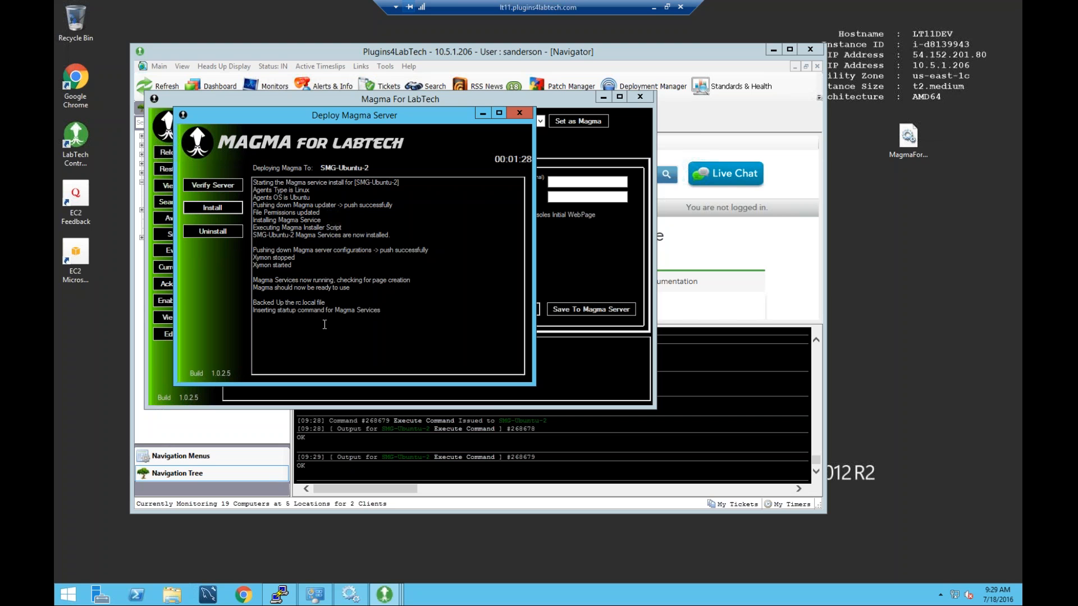
click(520, 114)
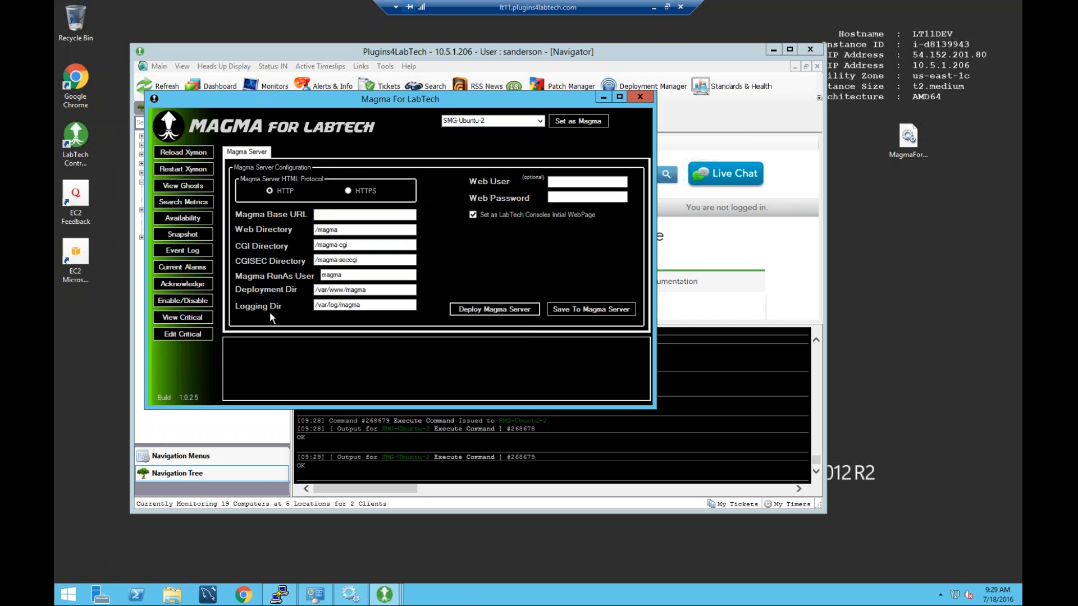
Enter magma.labtechplugin.com as the Magma Base URL and copy it.
click(338, 213)
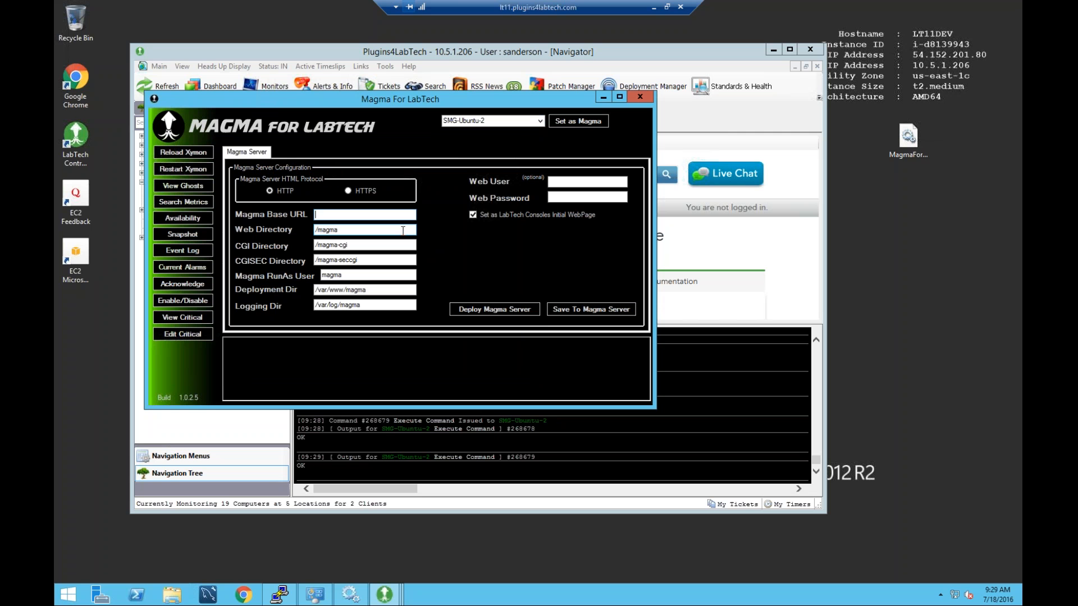
text(magma.labtechplugin.com)
drag(393, 215, 258, 211)
right_click(341, 214)
click(366, 250)
Fill in Web User 'maguser' and the web password.
click(550, 184)
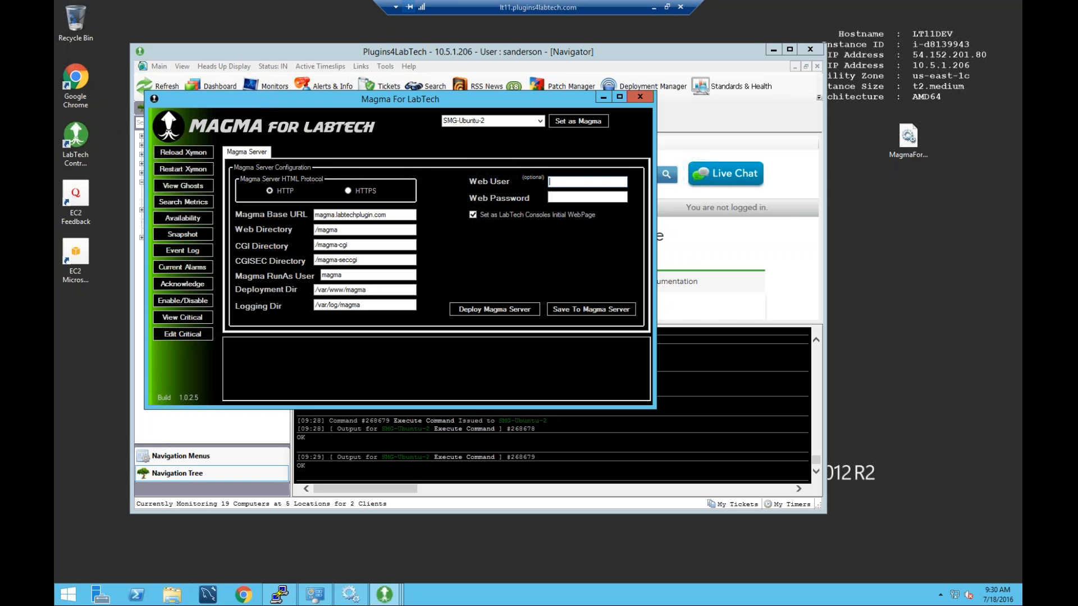
text(maguser)
key(Tab)
text(•••••••••)
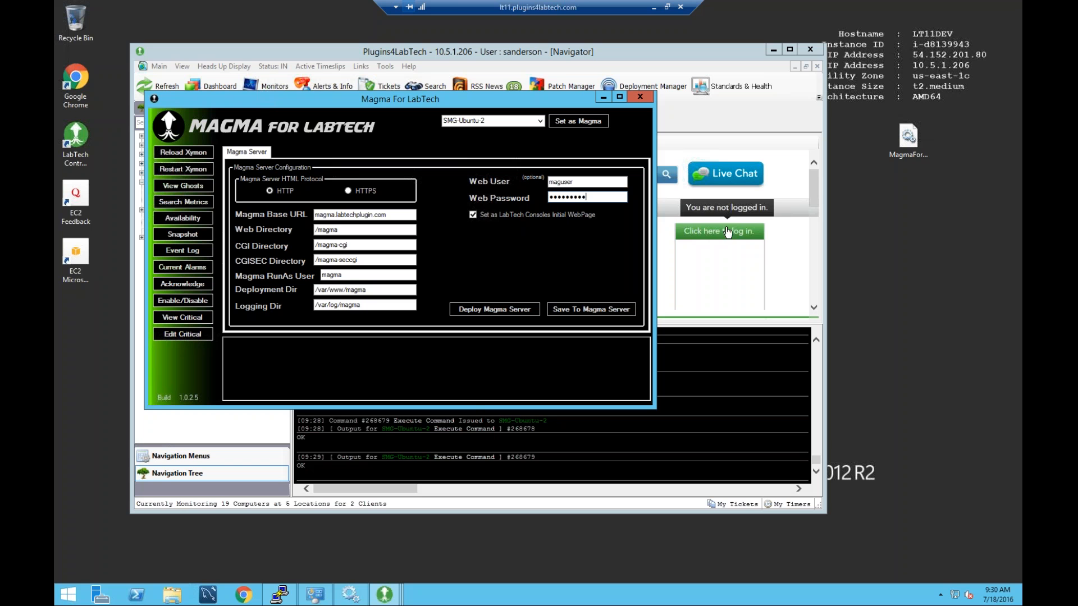
Tick 'Set as LabTech Consoles Initial WebPage' and save to the Magma server.
click(472, 214)
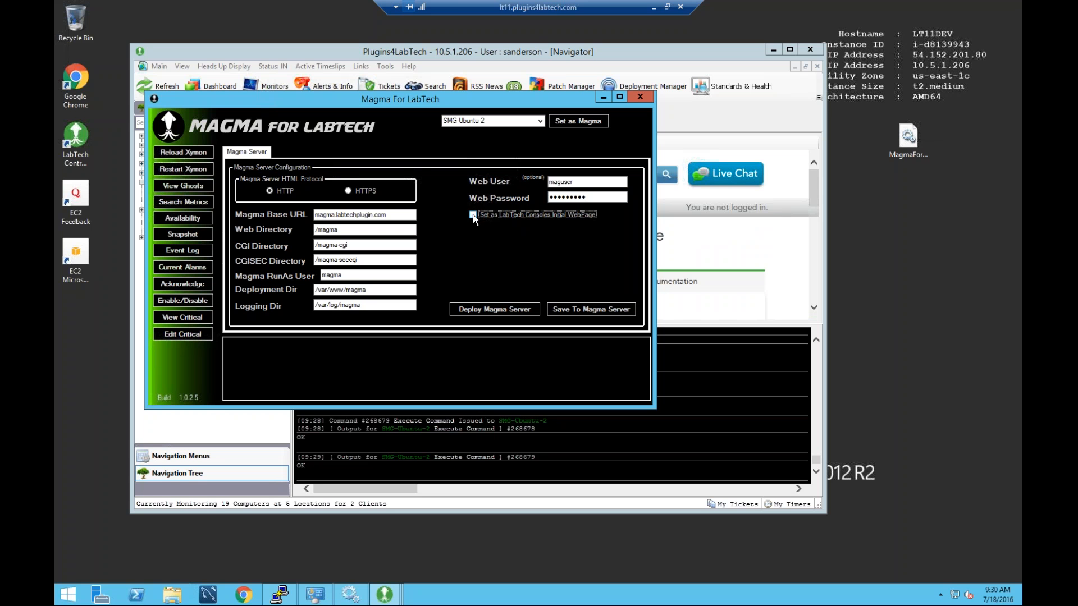
click(473, 215)
click(587, 198)
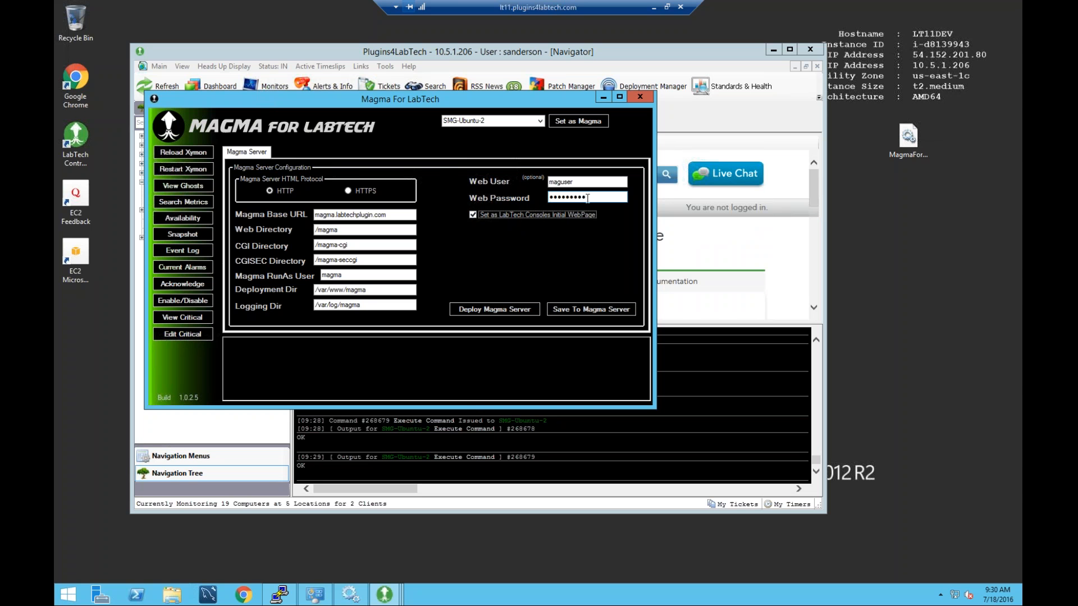
click(598, 311)
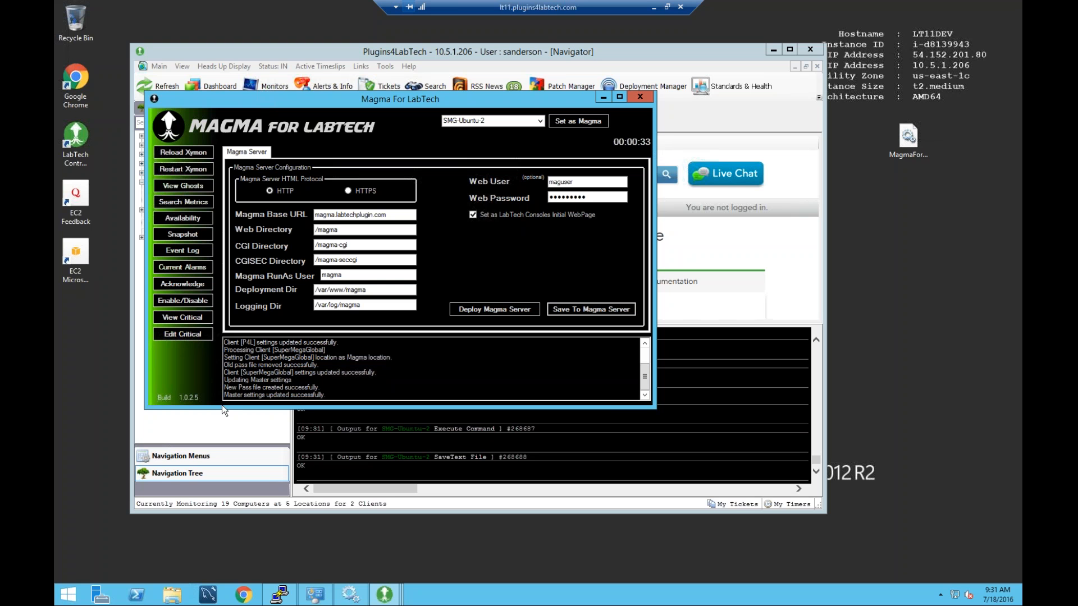
Review the save log confirming P4L, SuperMegaGlobal and master settings updated successfully.
mouse_move(226, 386)
mouse_down()
mouse_move(343, 391)
mouse_move(225, 395)
mouse_up()
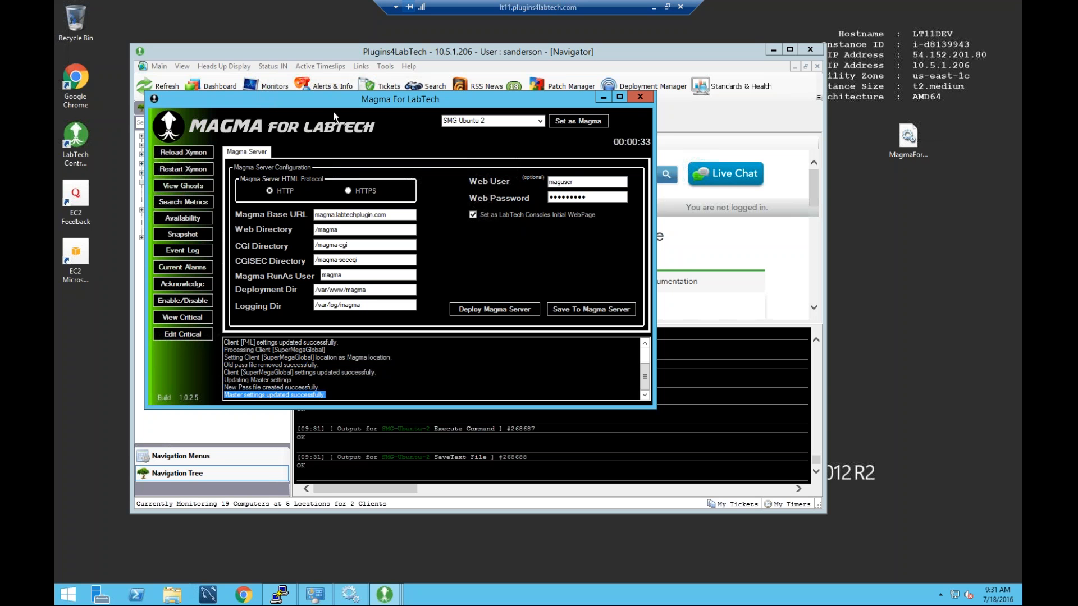
drag(343, 98, 484, 110)
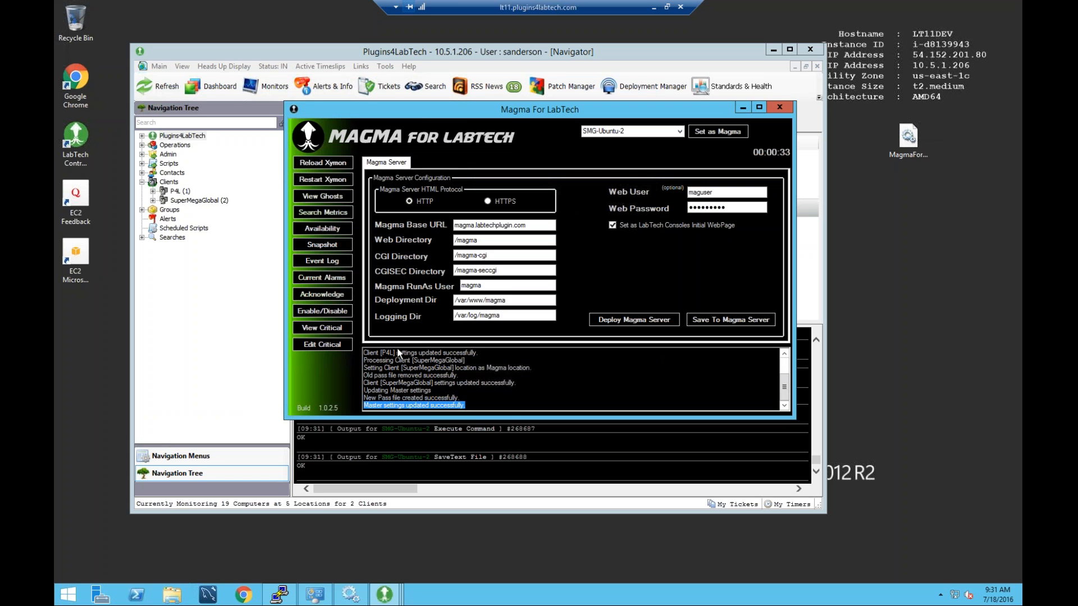
drag(363, 352, 481, 361)
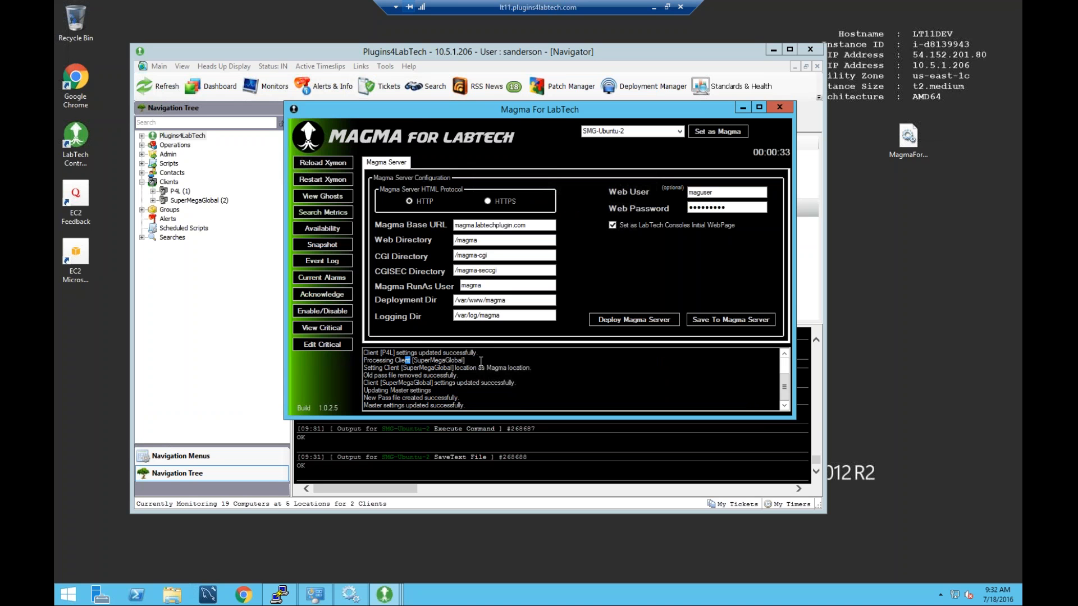
Close Magma and Control Center, confirming Yes, then relaunch and log back in.
click(783, 110)
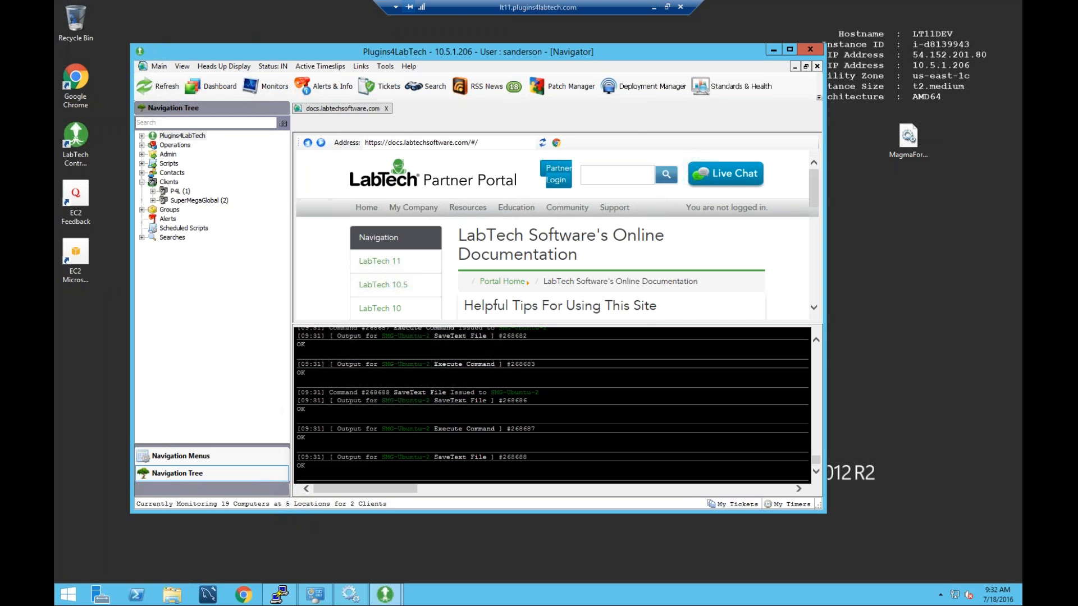
click(809, 50)
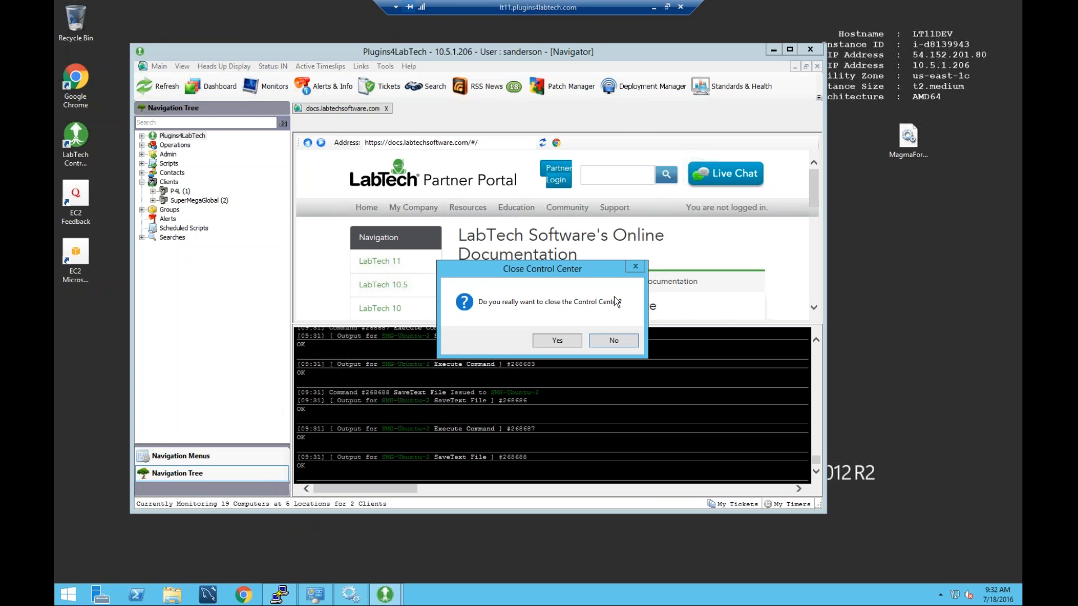
click(567, 345)
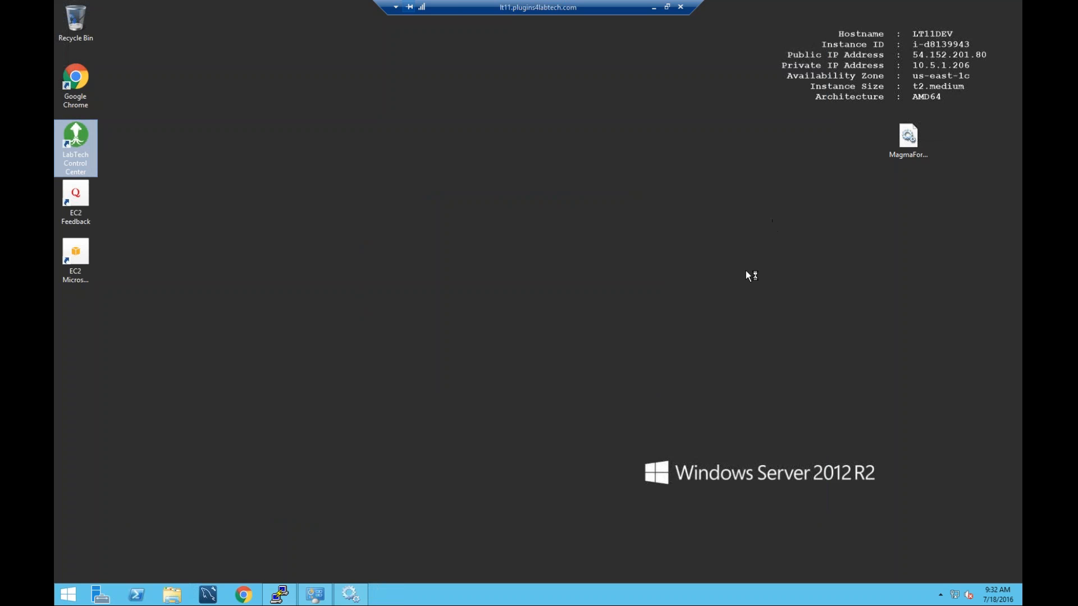
click(573, 365)
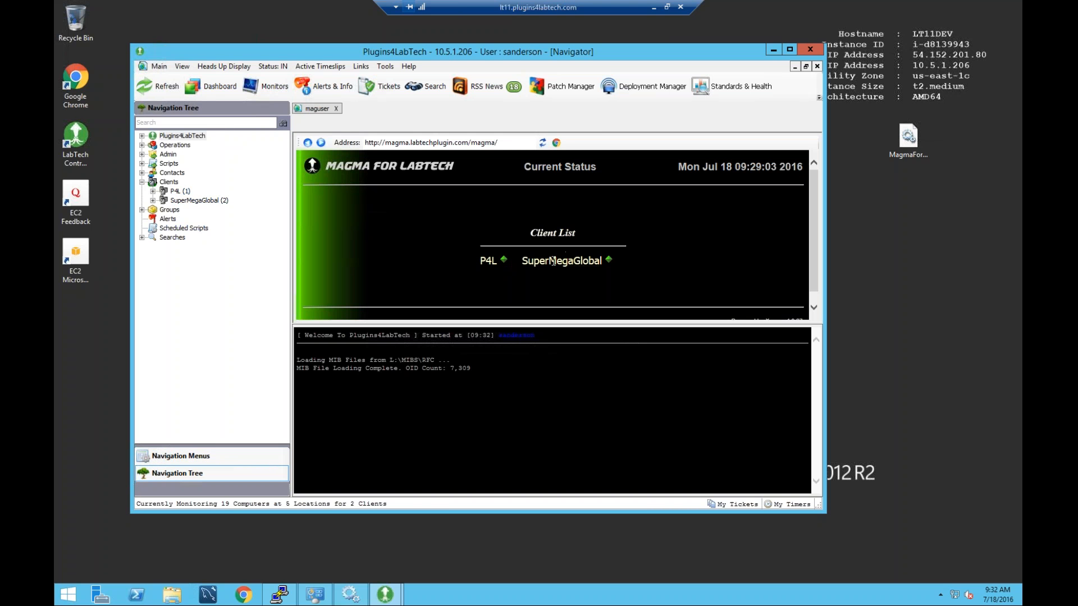
View the P4L status page, go back, then open the SuperMegaGlobal client record.
click(502, 260)
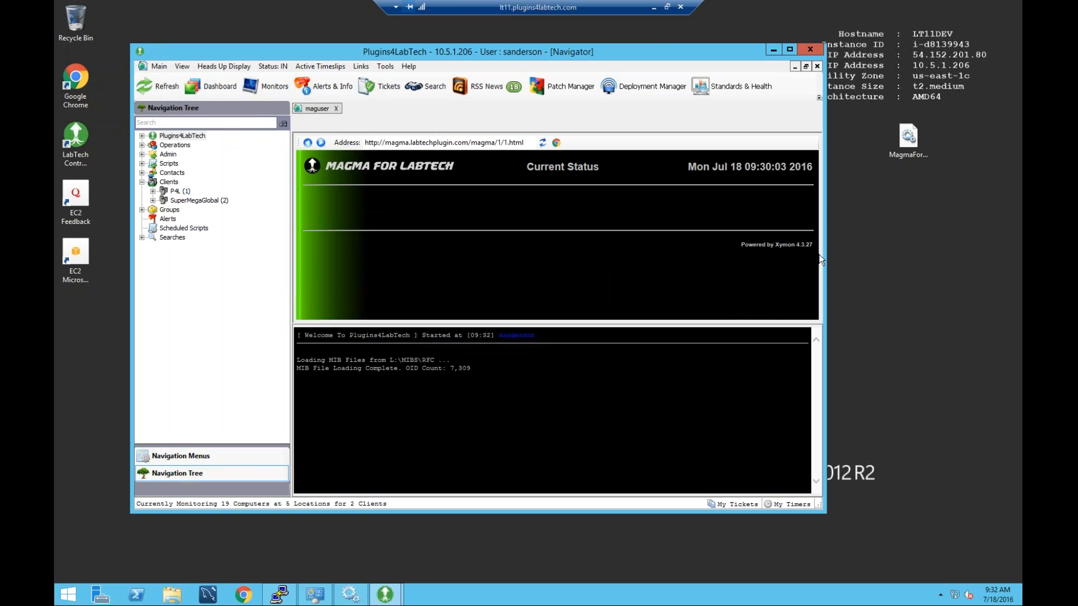
click(308, 142)
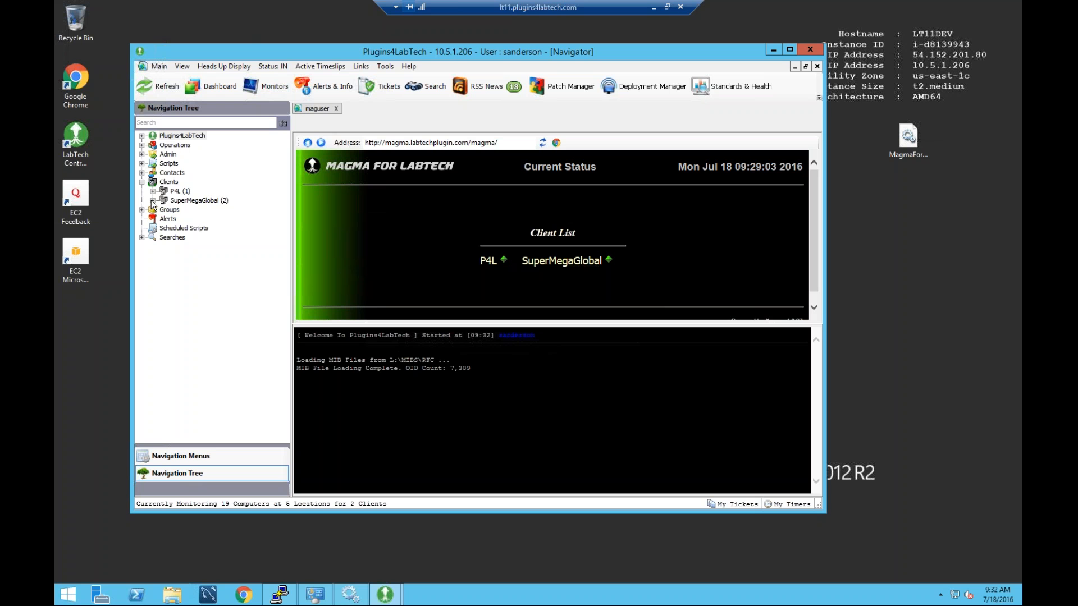
double_click(199, 201)
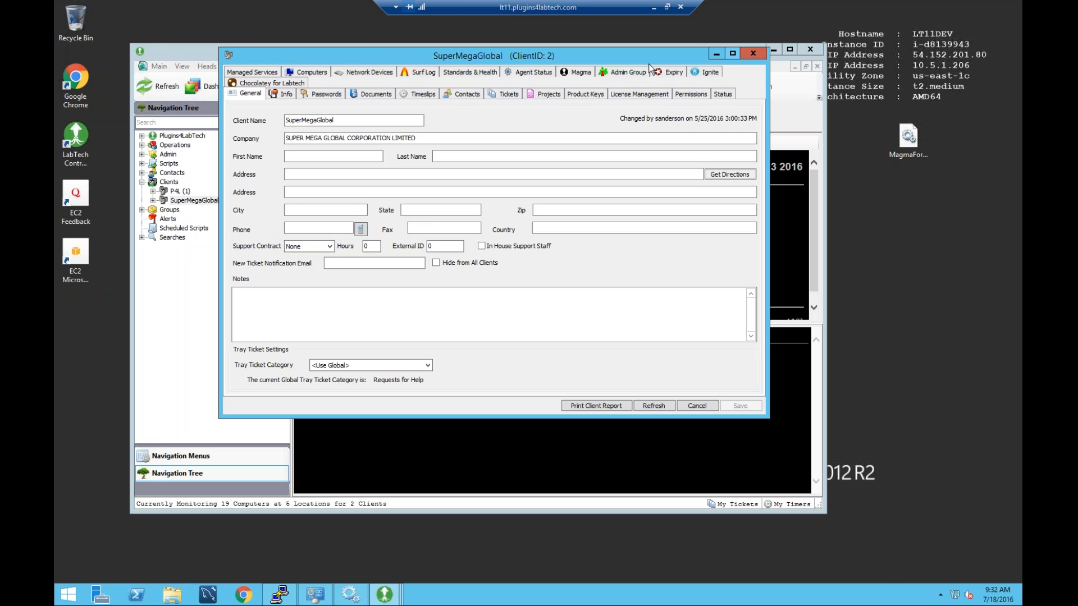
On SuperMegaGlobal's Magma tab, start a New Agent configuration.
click(583, 74)
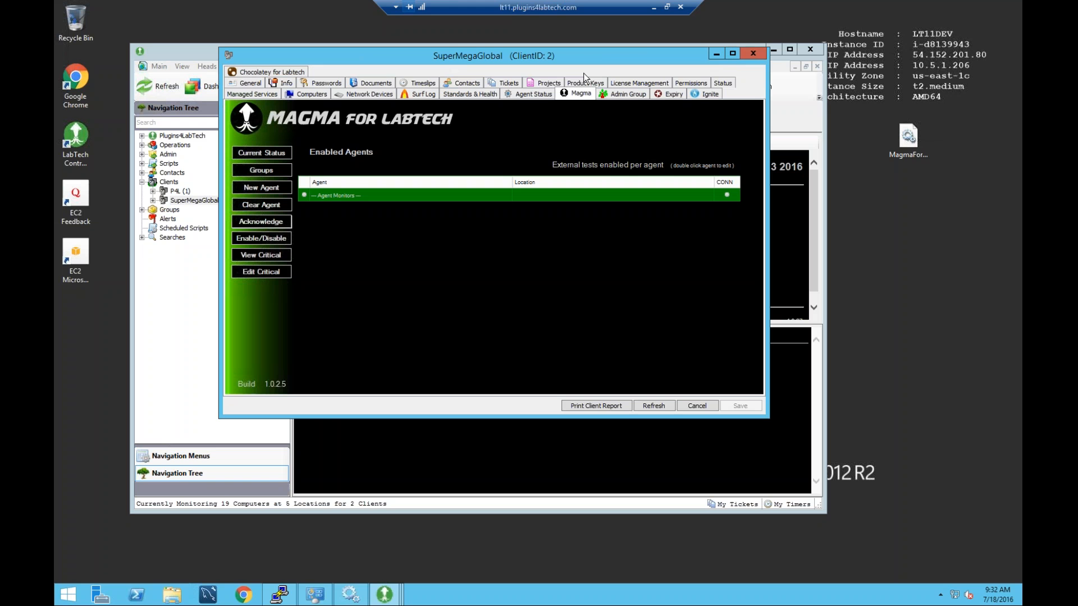
drag(631, 54, 685, 51)
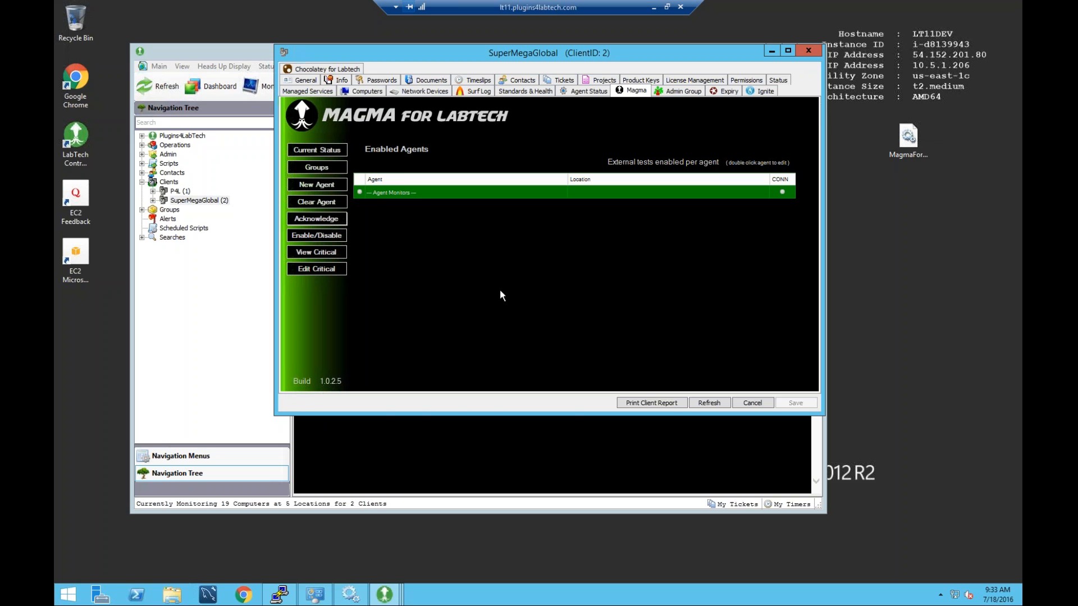
click(317, 185)
Check the Group Or Location choices, keep Global HQ, and close Configure Agent unsaved.
drag(350, 72, 539, 70)
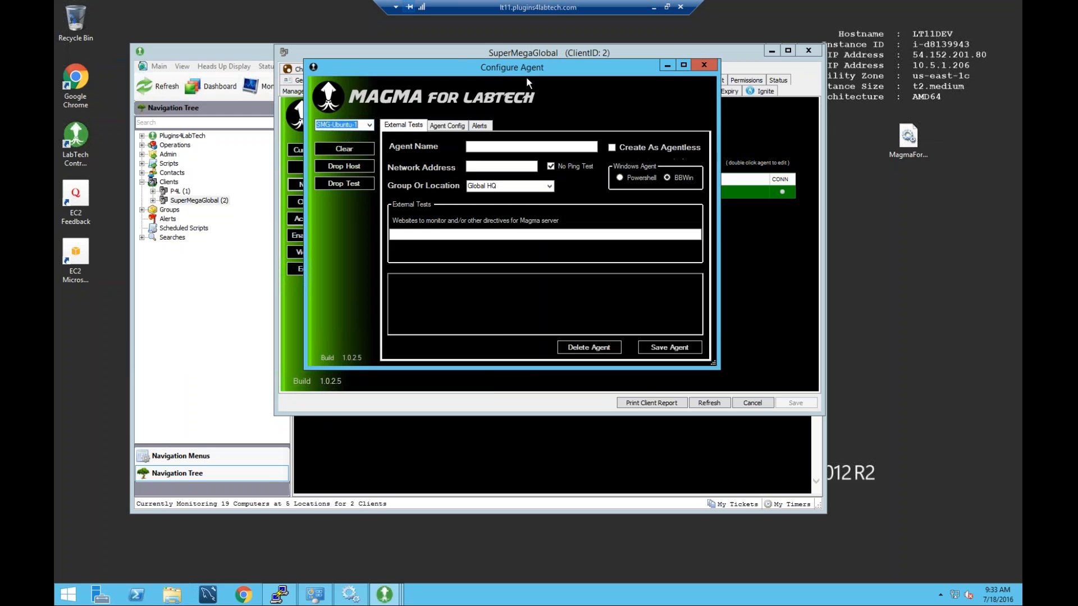
click(549, 190)
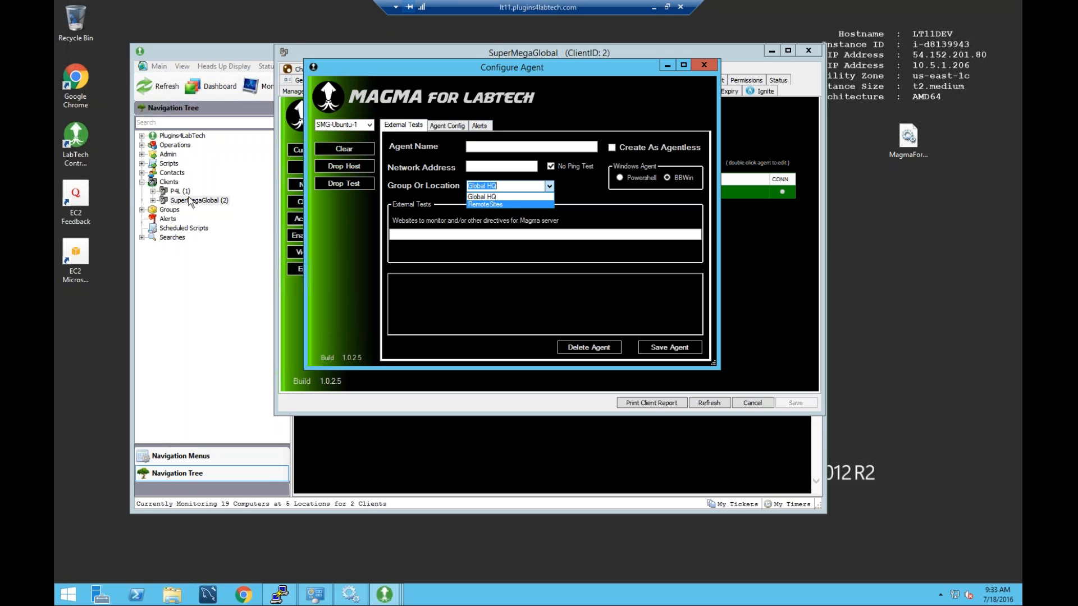
click(153, 200)
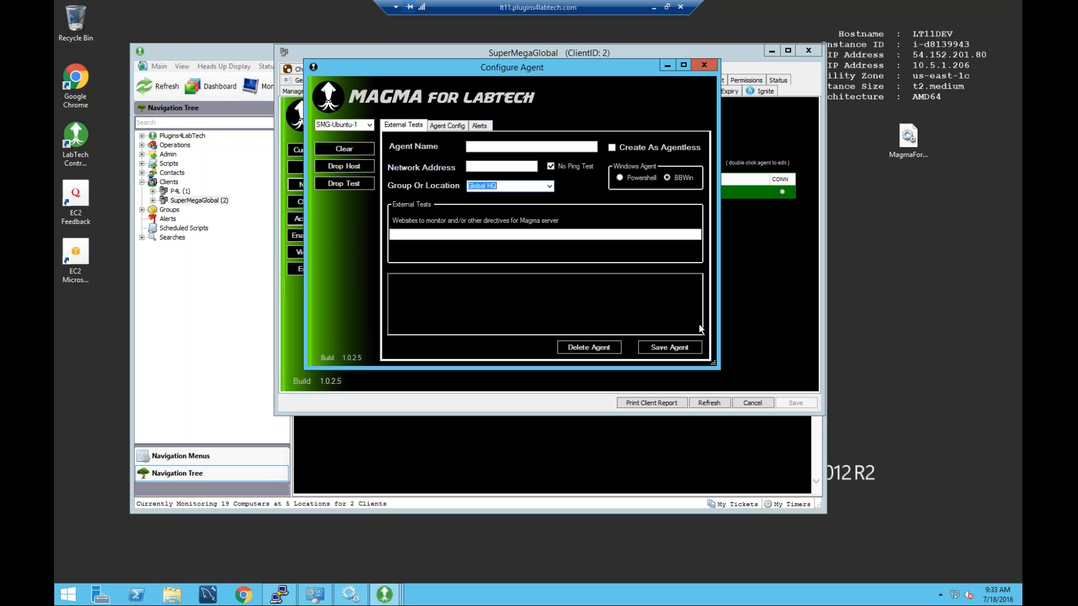
click(704, 64)
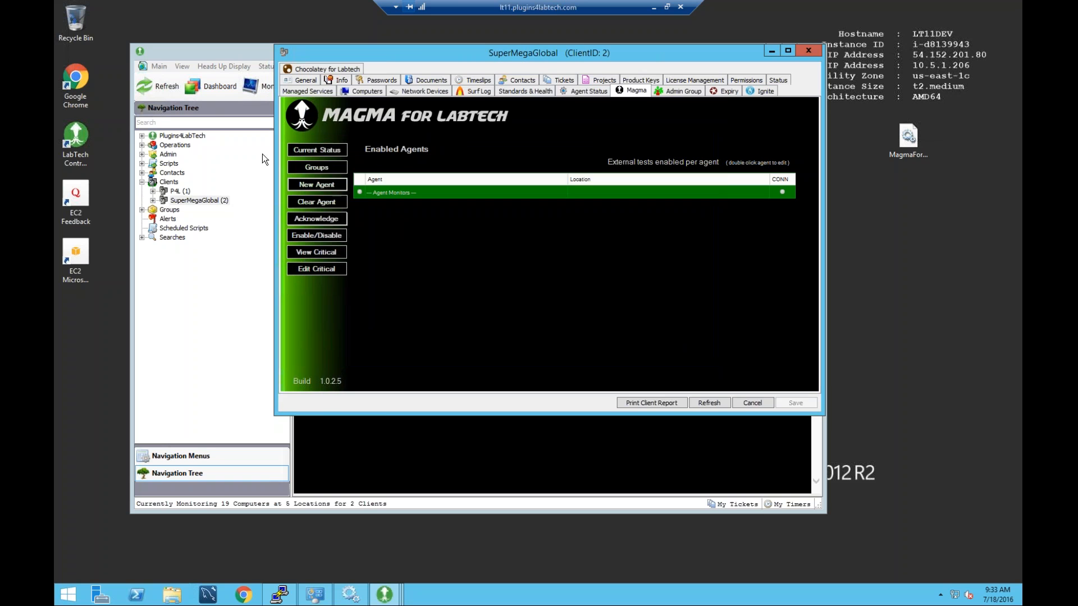
Expand SuperMegaGlobal to show Global HQ and RemoteSites, then minimize the main console.
click(153, 201)
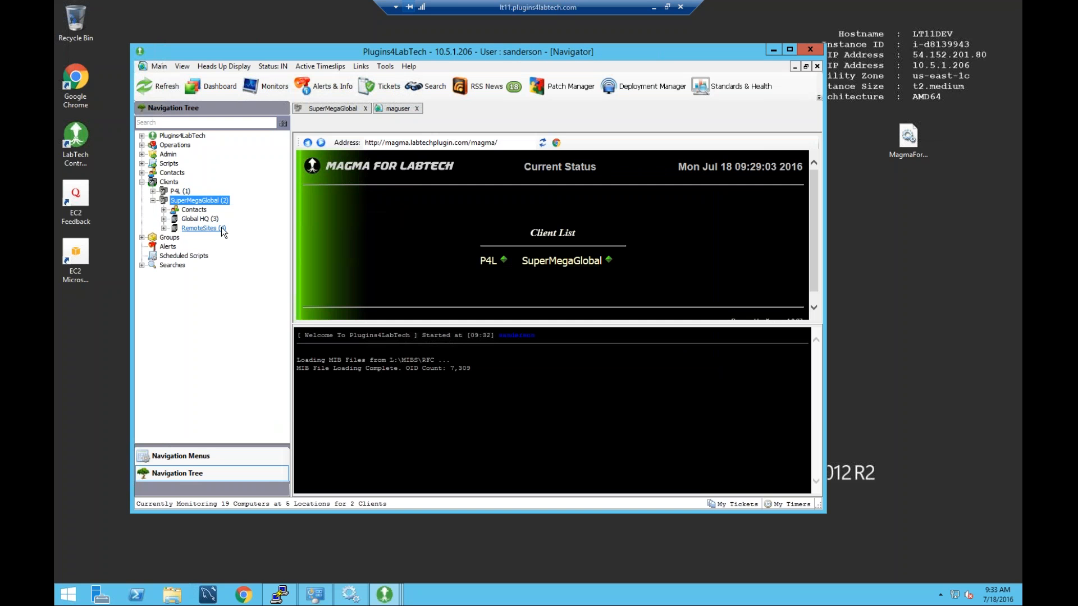
mouse_move(398, 599)
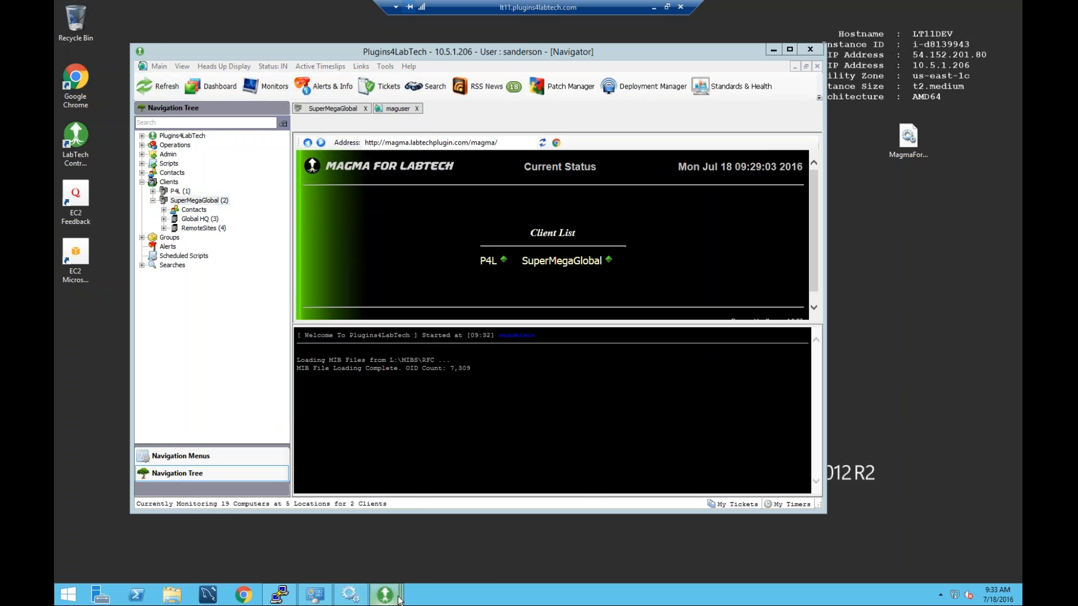
click(528, 548)
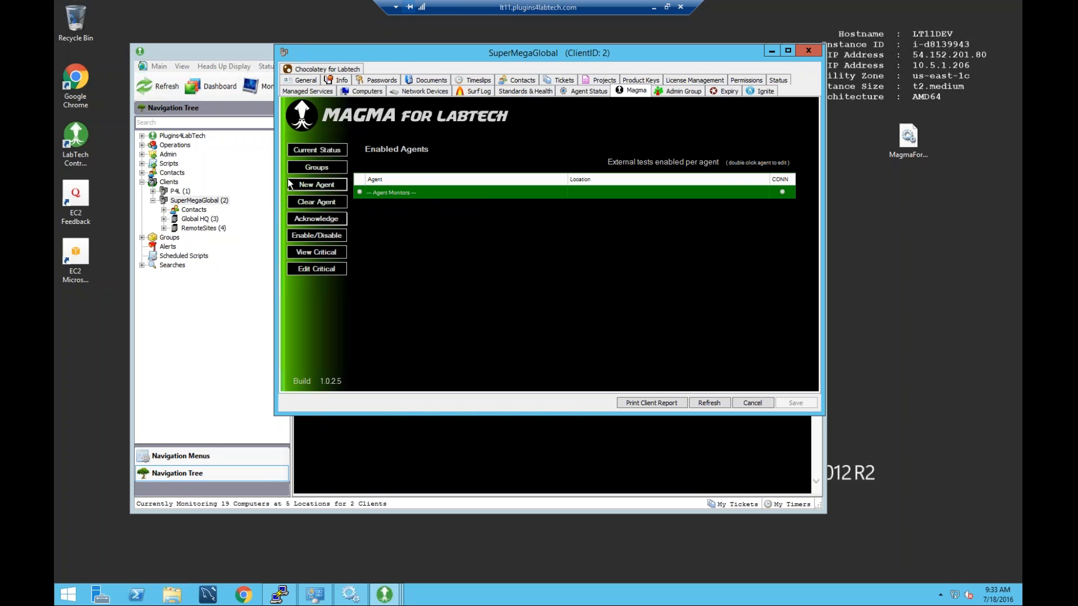
click(250, 286)
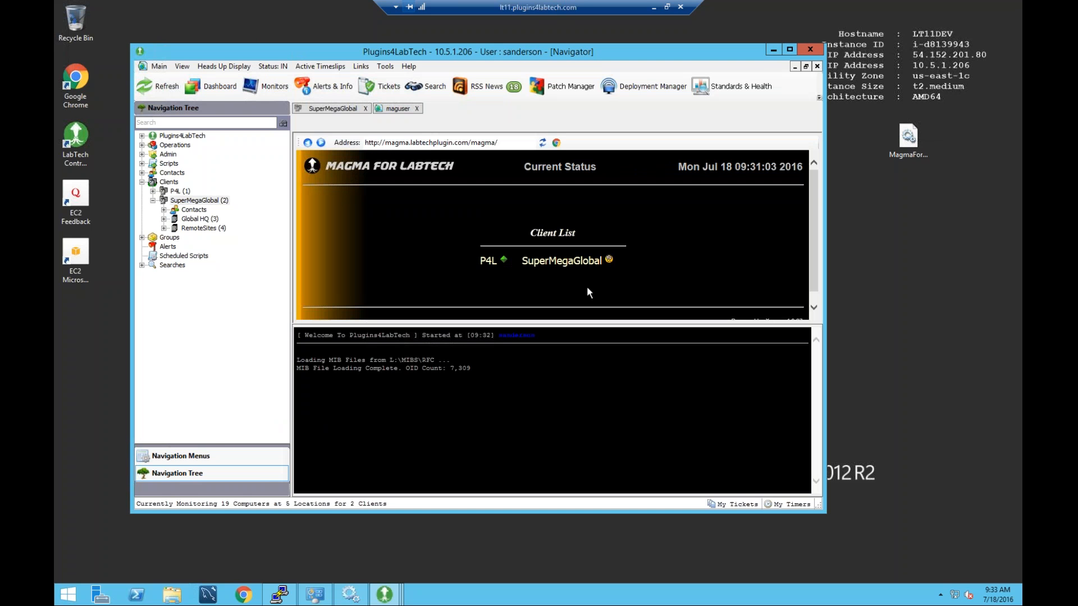
click(773, 51)
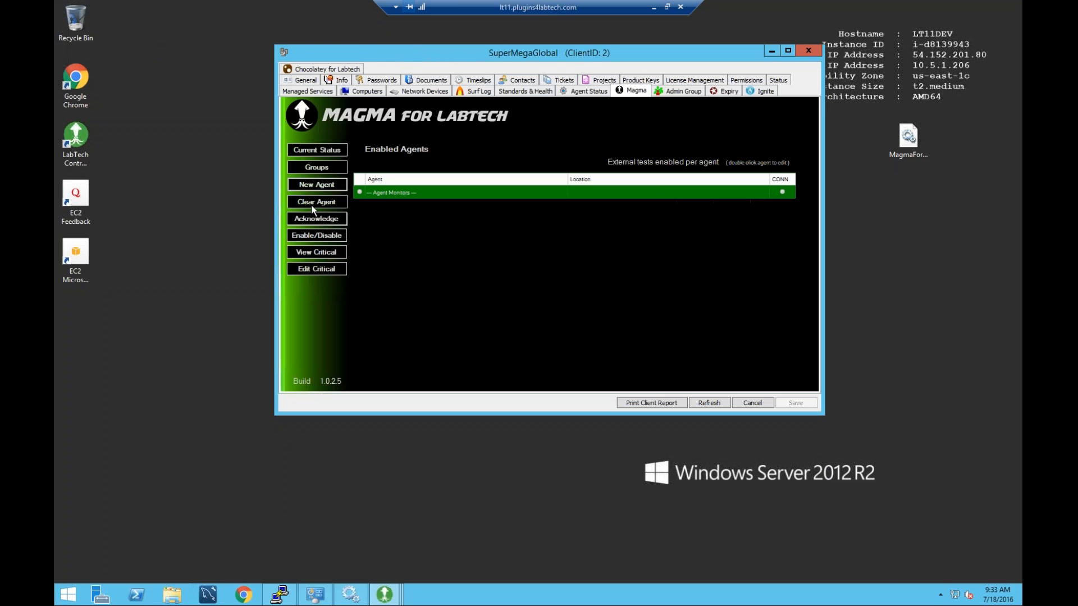
In Magma Group Management, create a group named 'Domains', then close the window.
click(332, 166)
drag(327, 84, 433, 79)
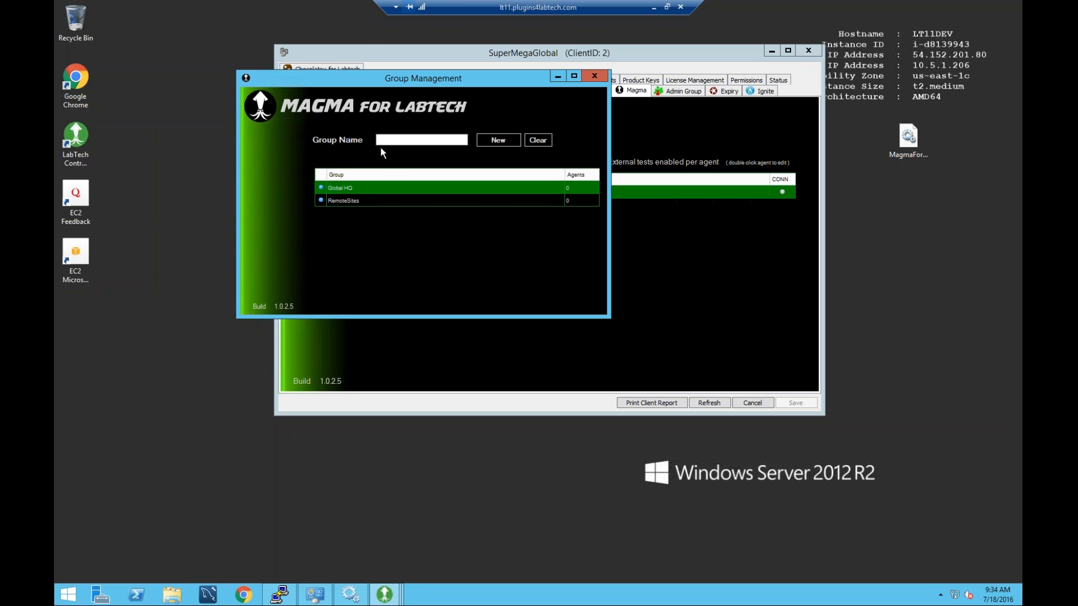
click(419, 145)
text(Domains)
click(493, 141)
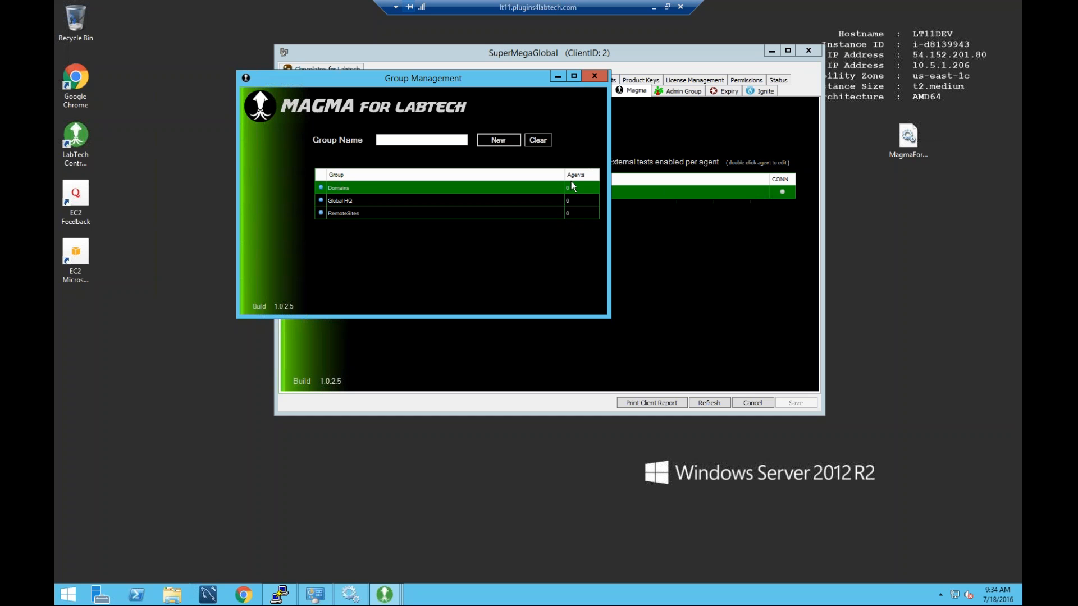
click(594, 75)
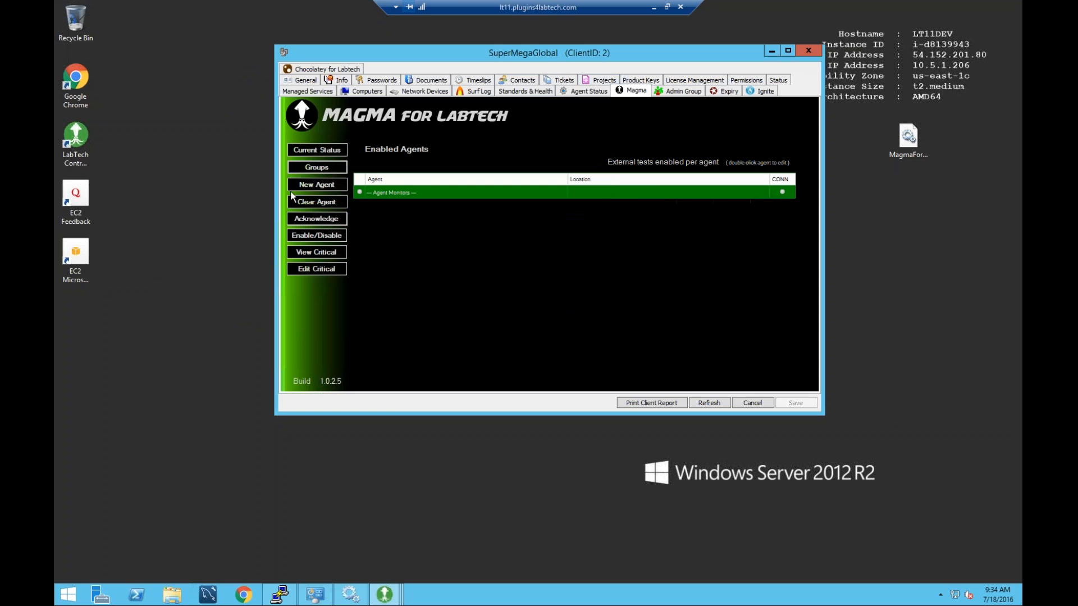
Open a New Agent form and confirm Domains appears as a Group Or Location.
click(336, 189)
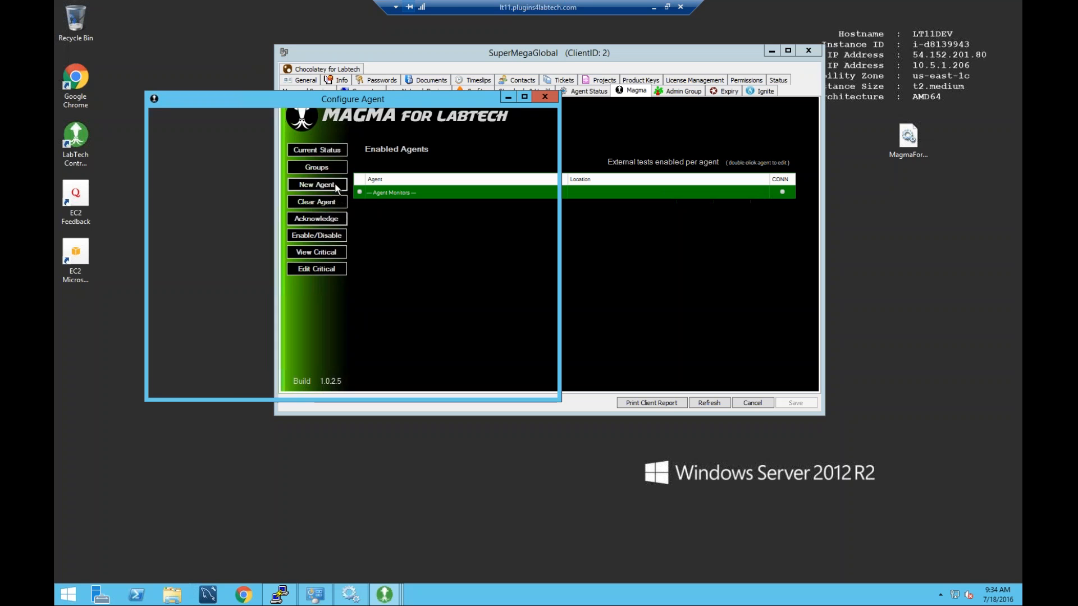
click(393, 218)
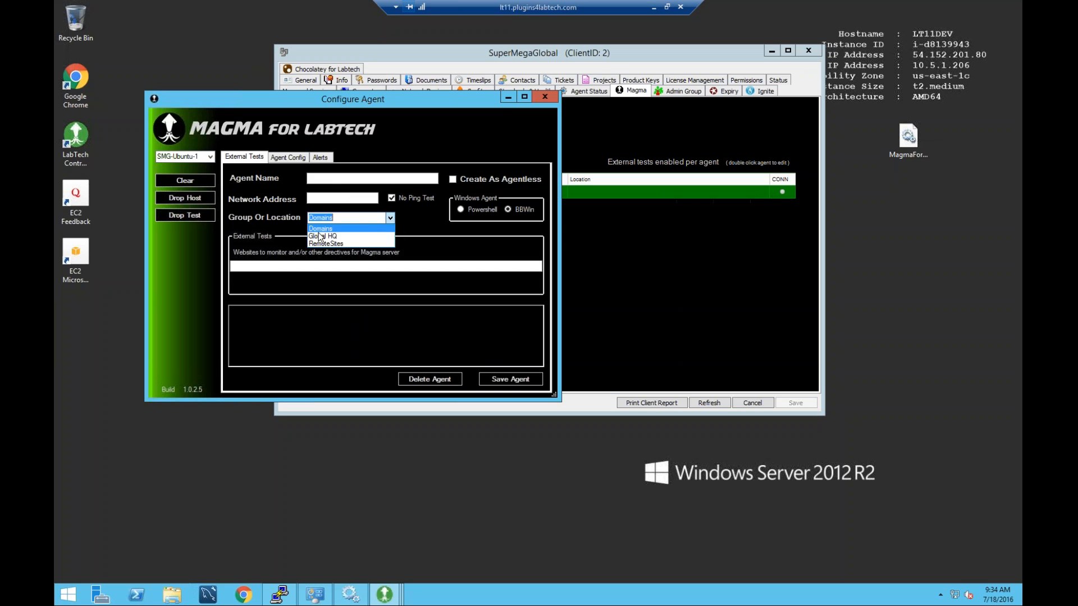
click(403, 221)
drag(410, 97, 500, 99)
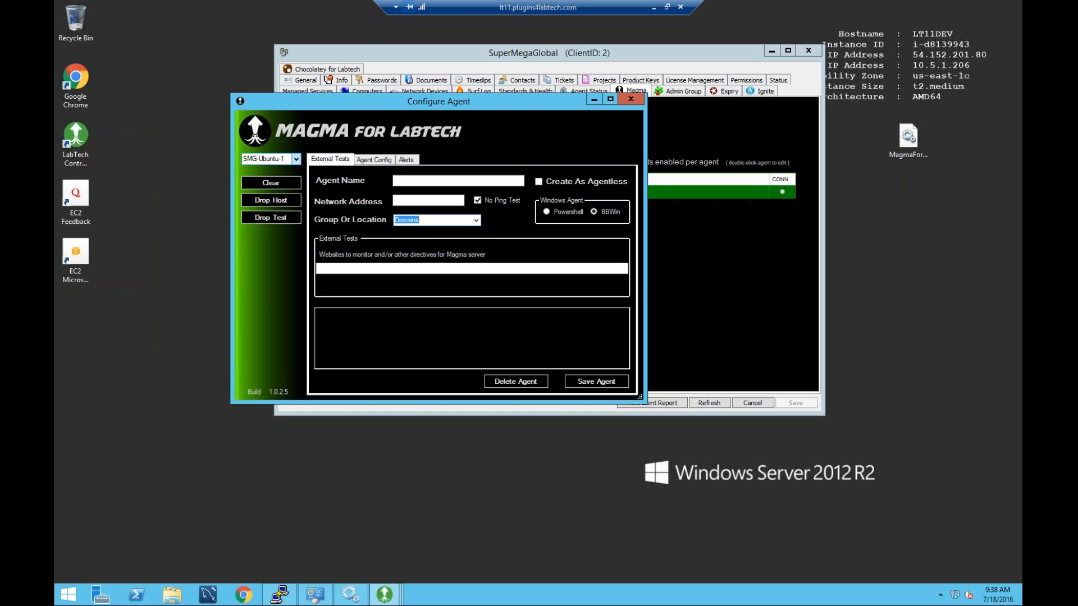
List the 11 client machines, SMG-Ubuntu-1 through SMG-WIN2008-2, in the agent selection dropdown.
click(296, 160)
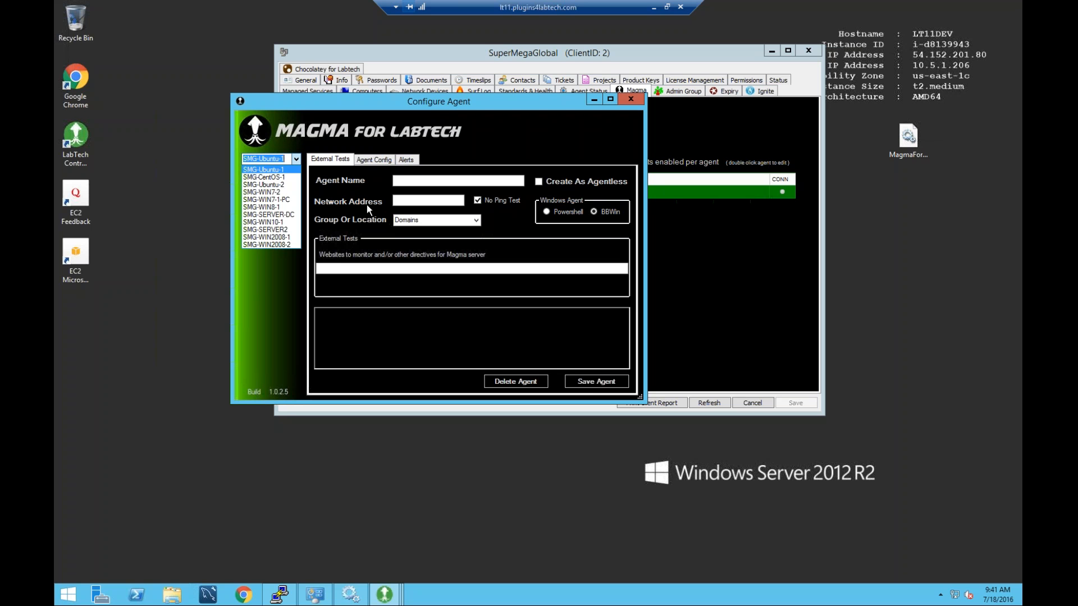
Load SMG-WIN7-1-PC at 10.100.0.136 as the agent and select its name text.
click(290, 200)
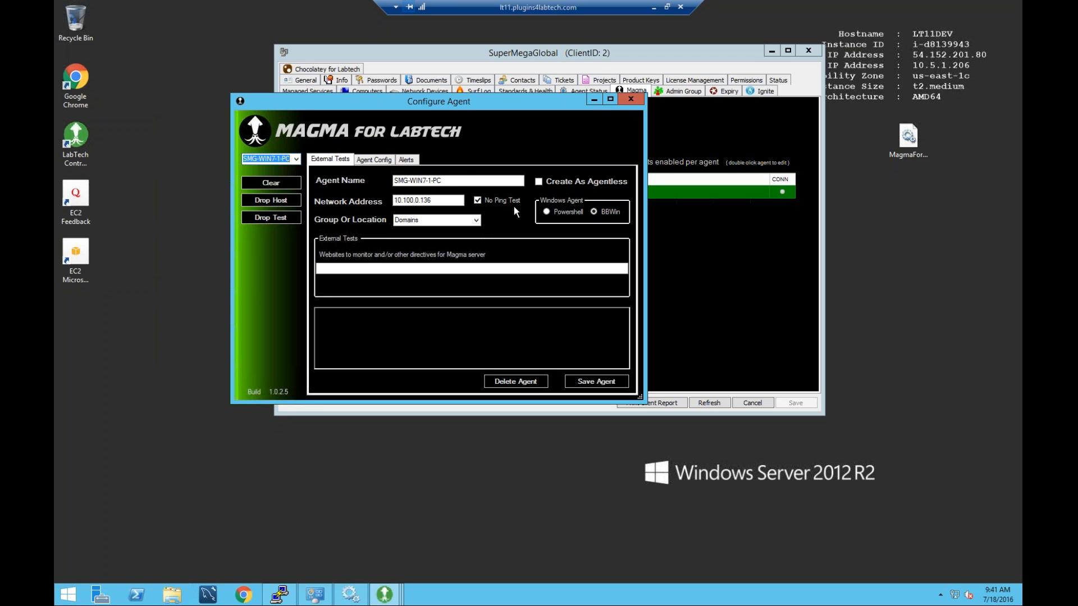
drag(444, 184, 380, 181)
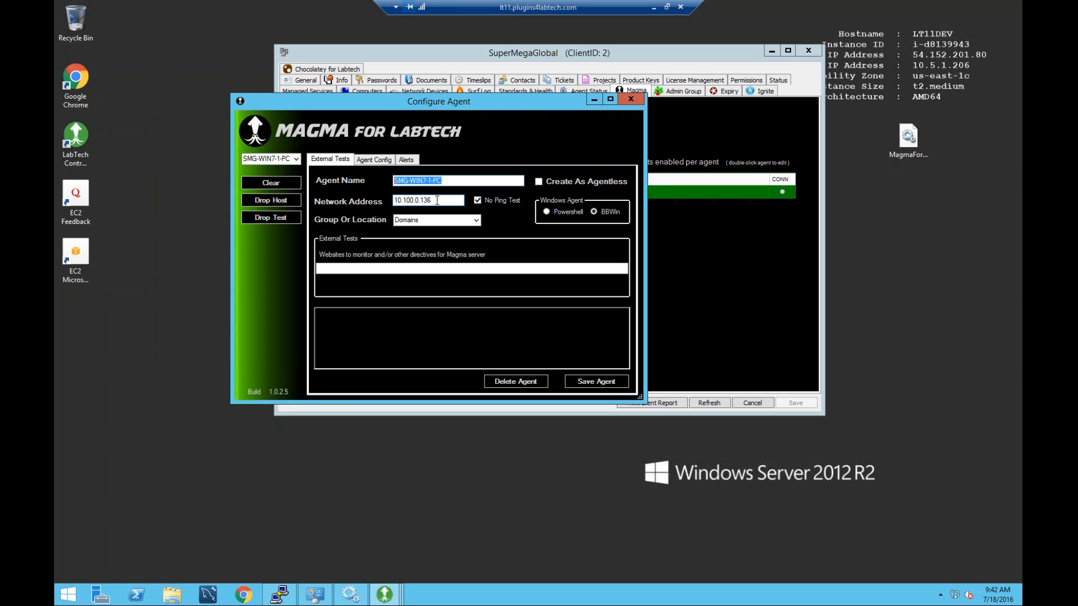
click(476, 220)
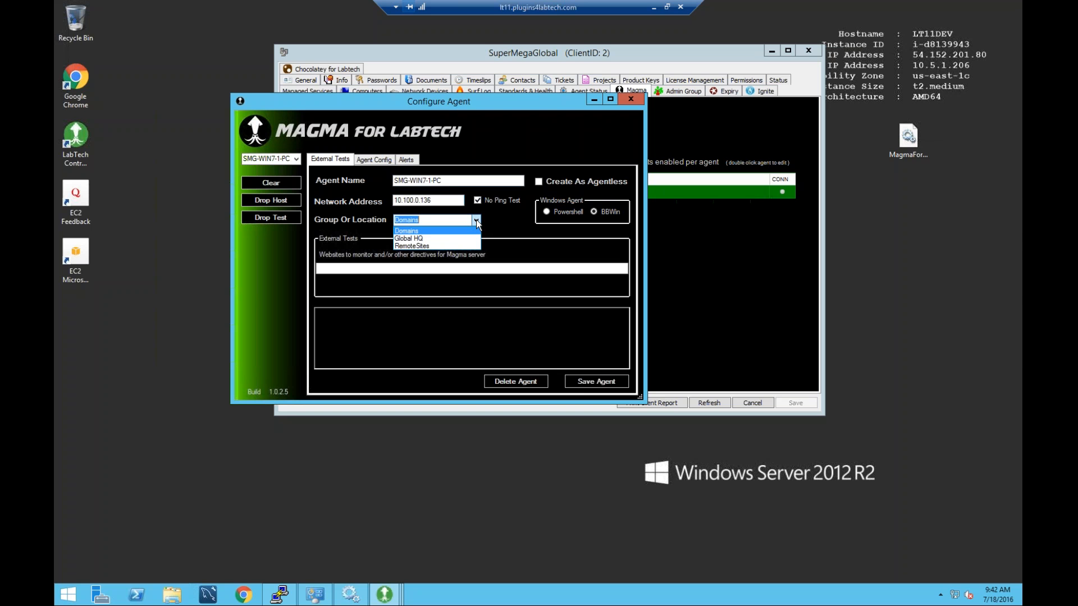
Put SMG-WIN7-1-PC in Global HQ and save it as a Magma agent.
click(443, 238)
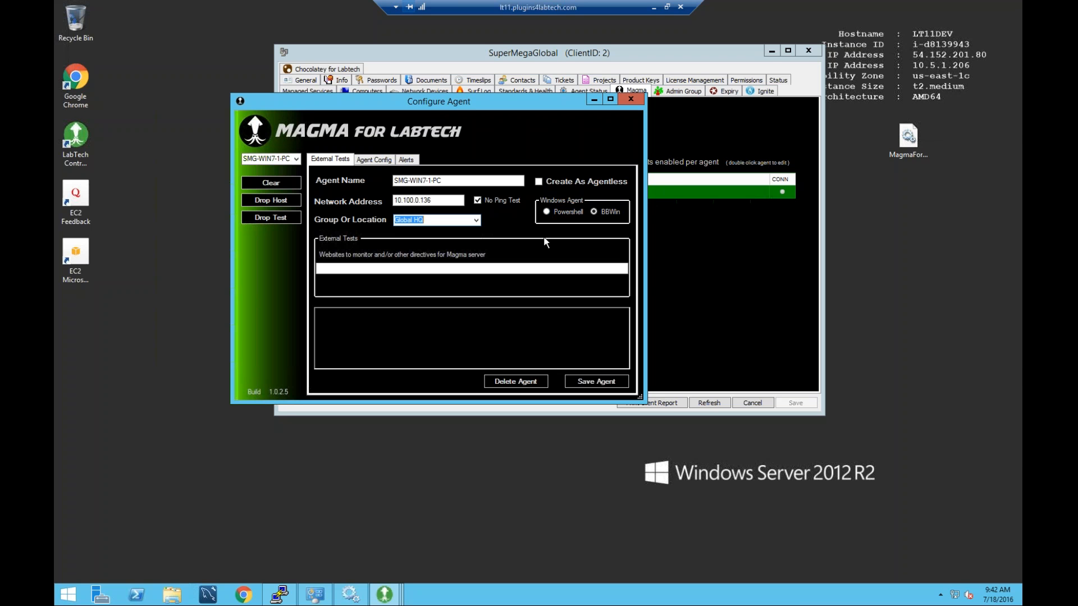
click(334, 268)
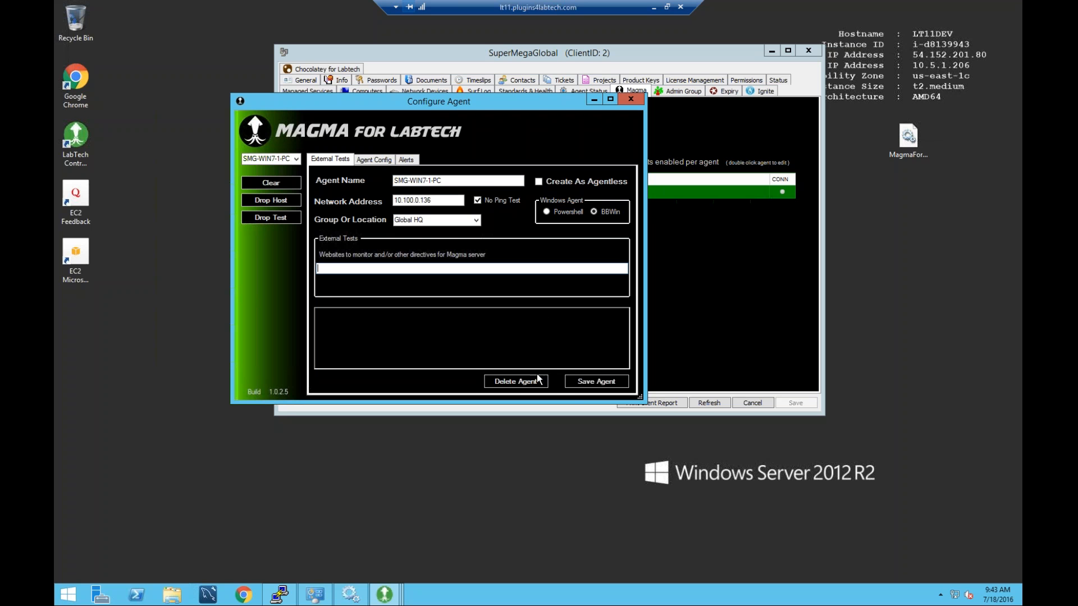
click(592, 380)
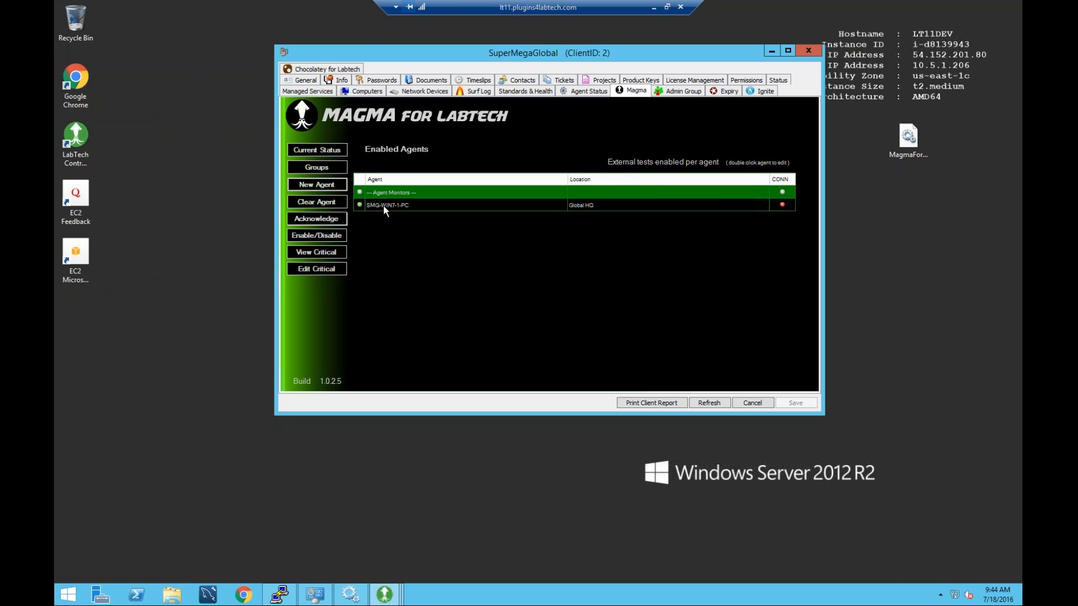
Start a new Magma agent and choose SMG-WIN7-2 (10.100.0.135) as the machine.
click(333, 184)
drag(384, 119, 390, 111)
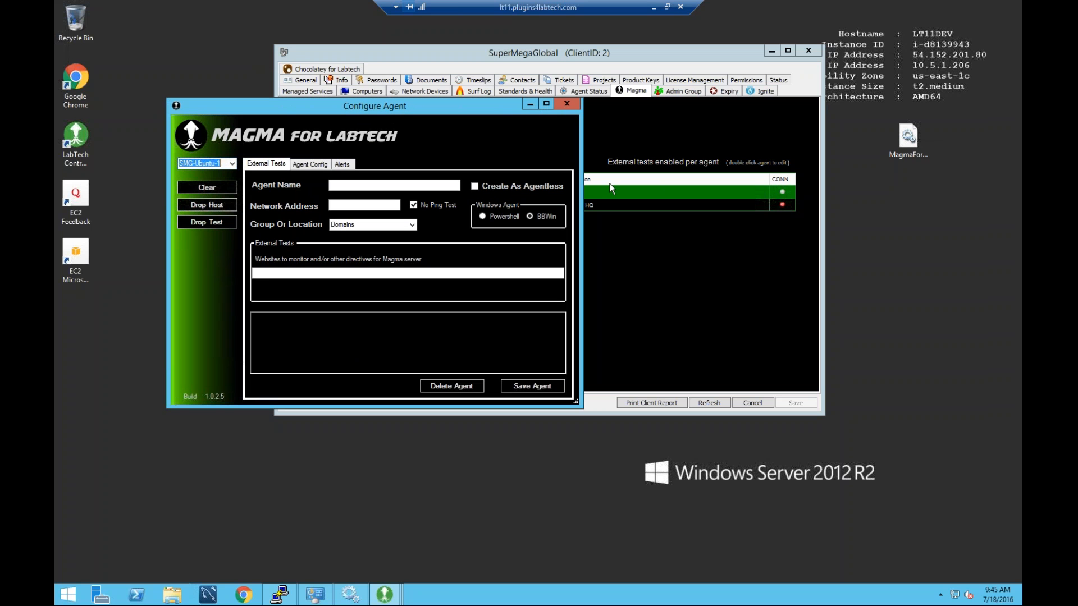
click(232, 163)
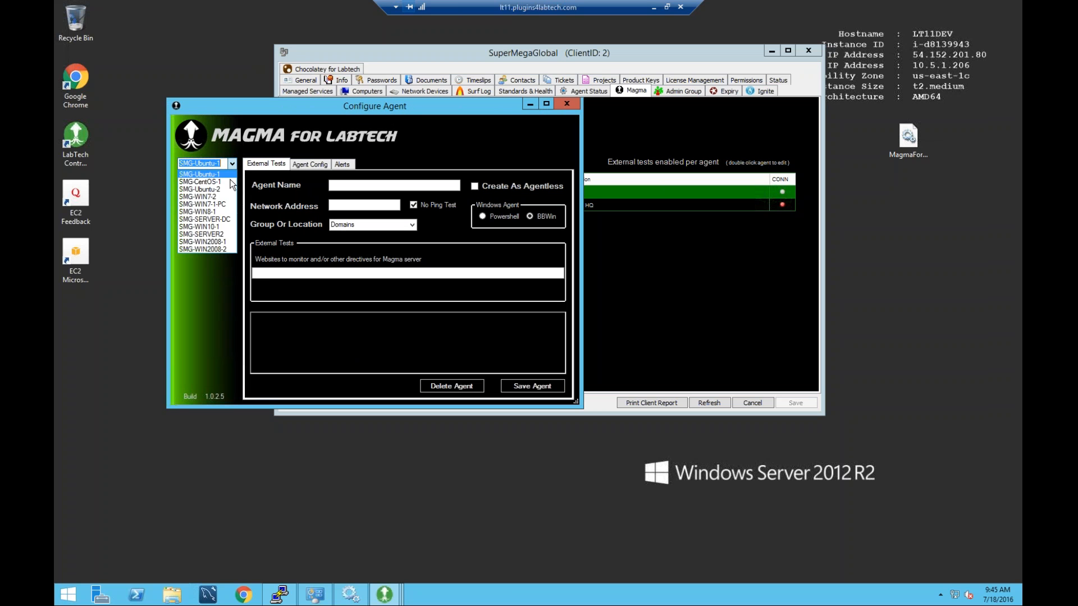
click(227, 197)
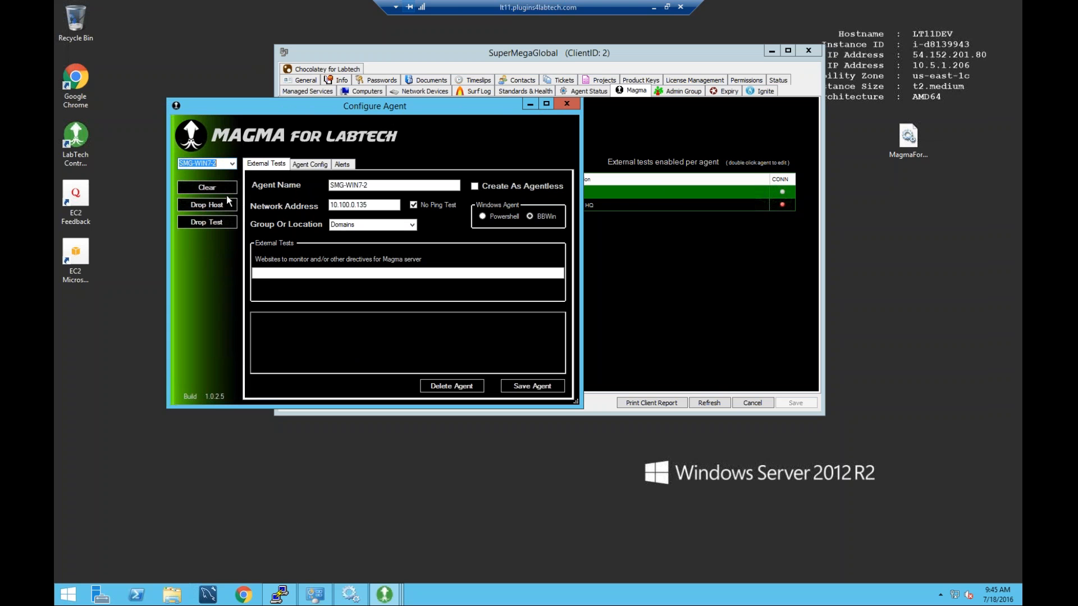
drag(363, 104, 362, 78)
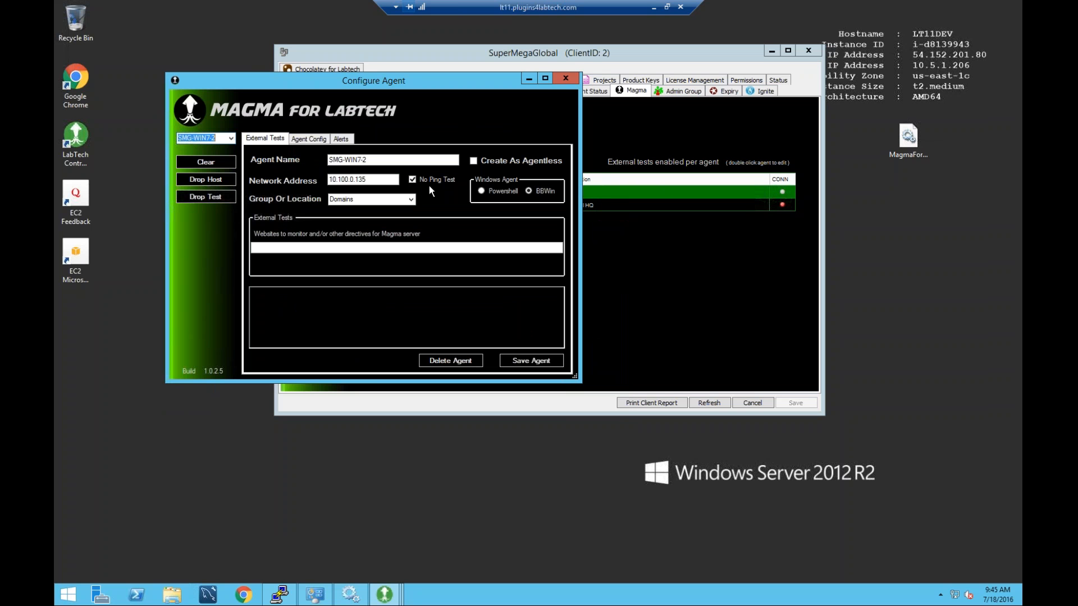
Place SMG-WIN7-2 in Global HQ as a Powershell agent and save it.
click(411, 200)
click(400, 217)
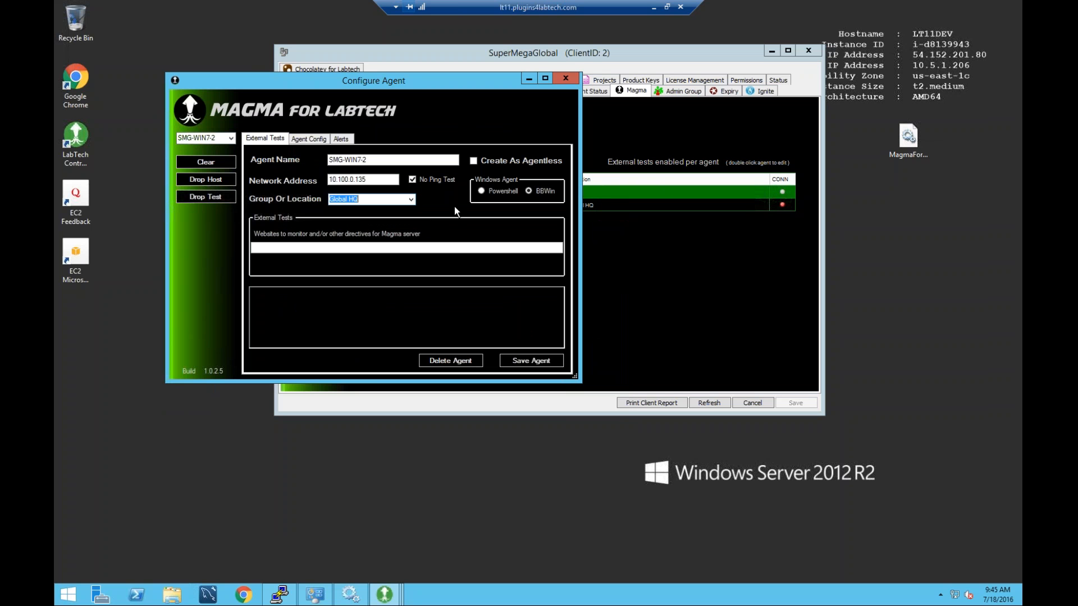
click(481, 192)
click(531, 362)
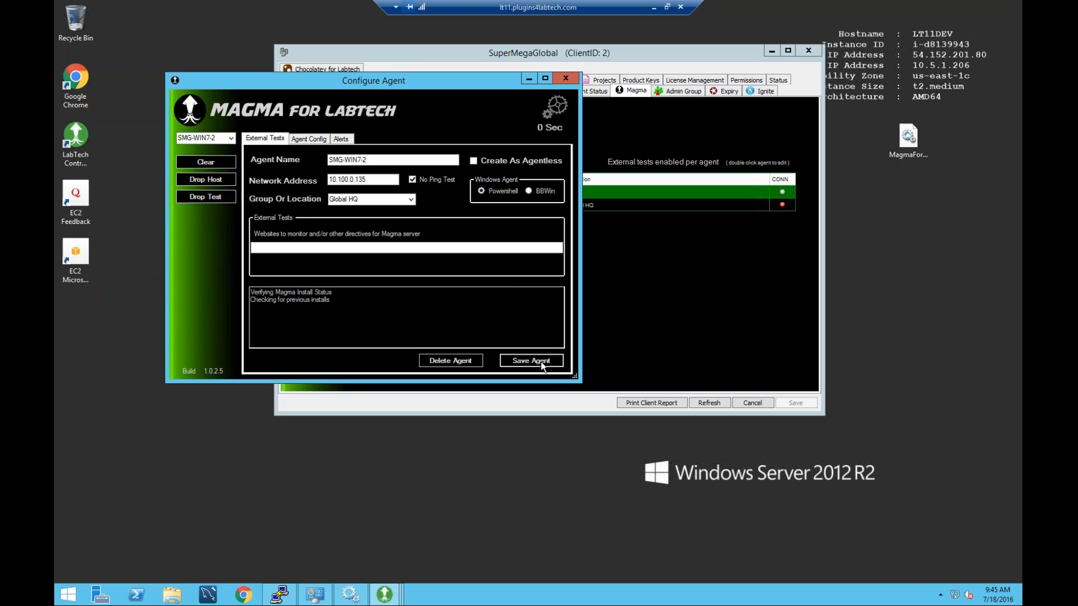
drag(442, 80, 455, 48)
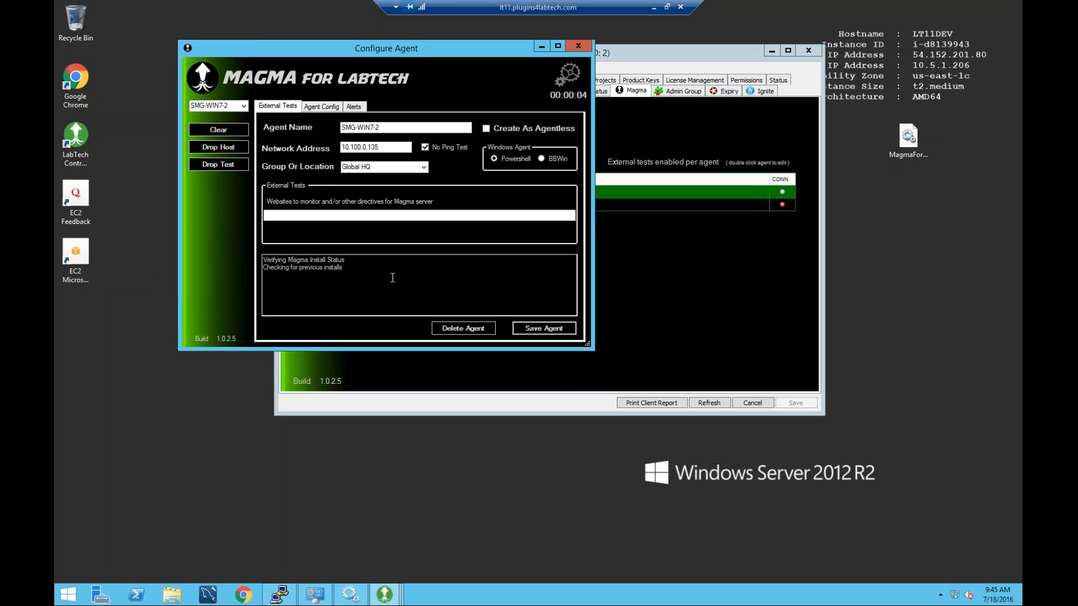
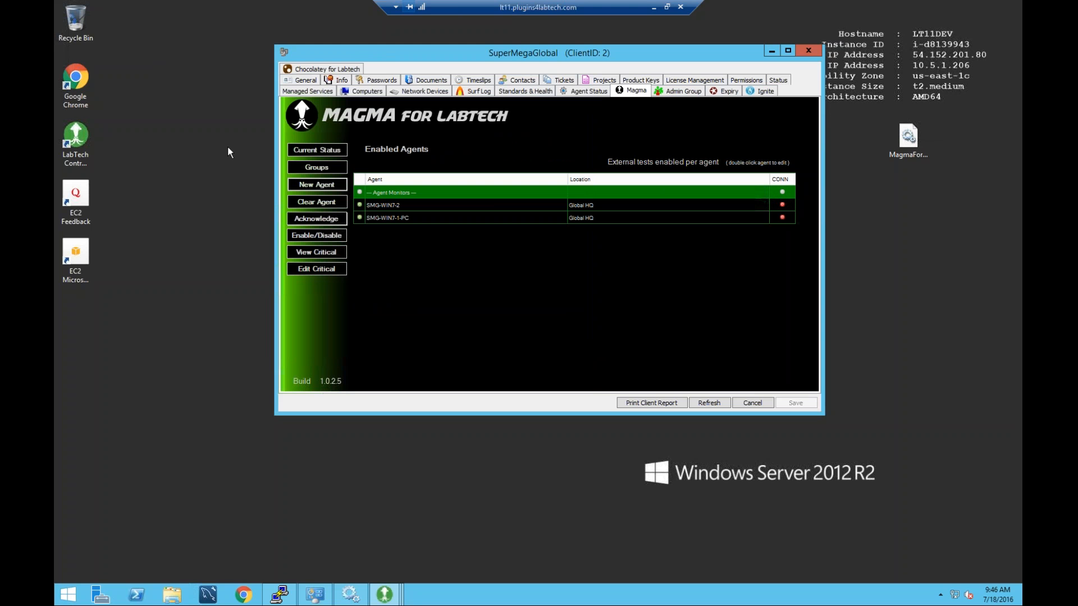
Start a new agent form, flush its host on the Magma server, and dismiss the Drop Test prompt.
click(331, 186)
click(214, 228)
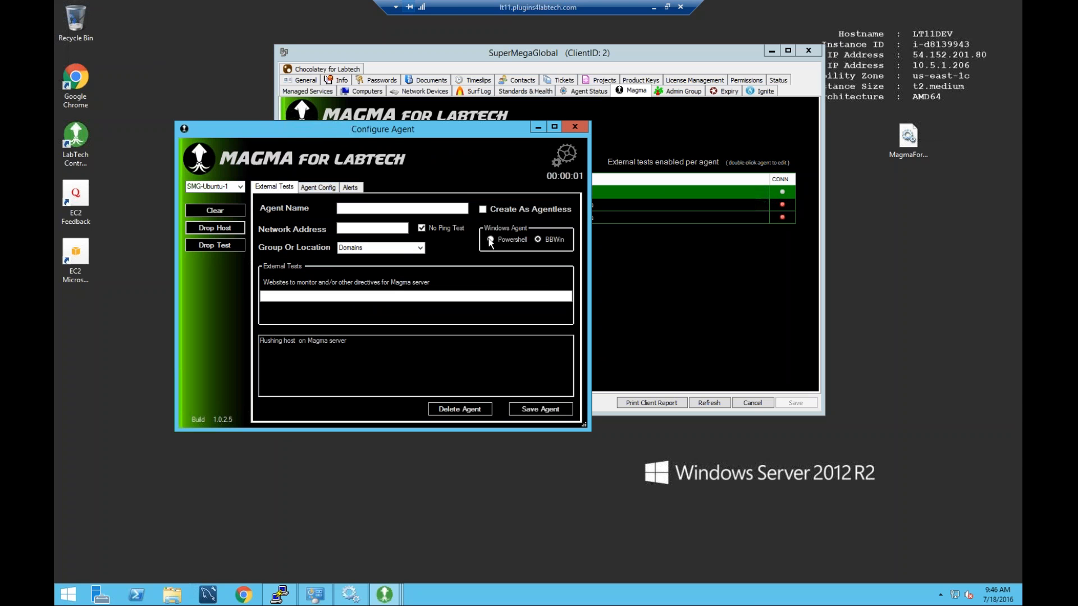
click(220, 245)
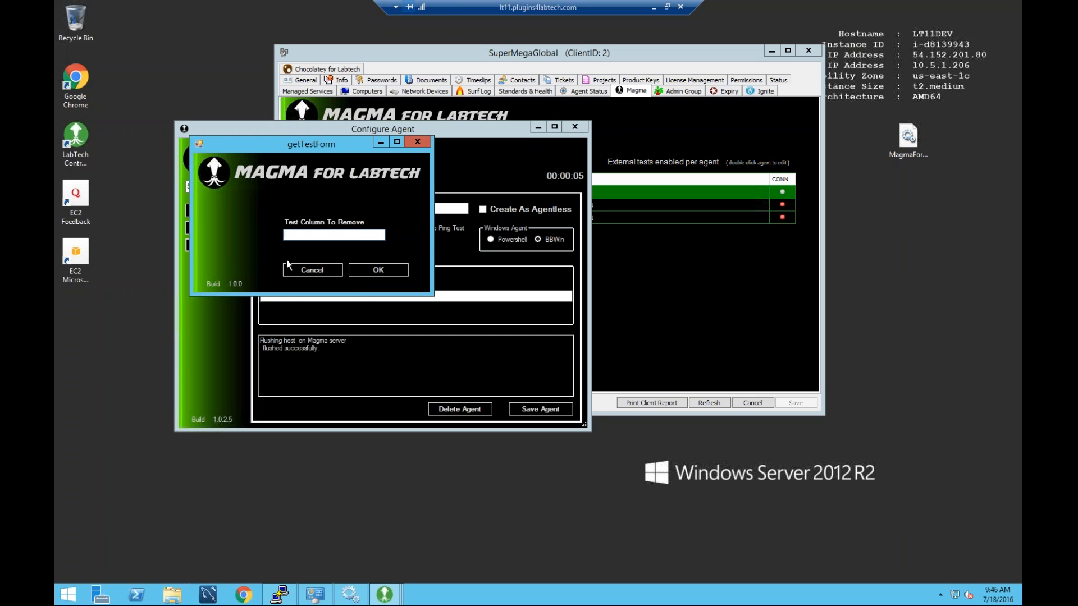
drag(347, 177, 405, 212)
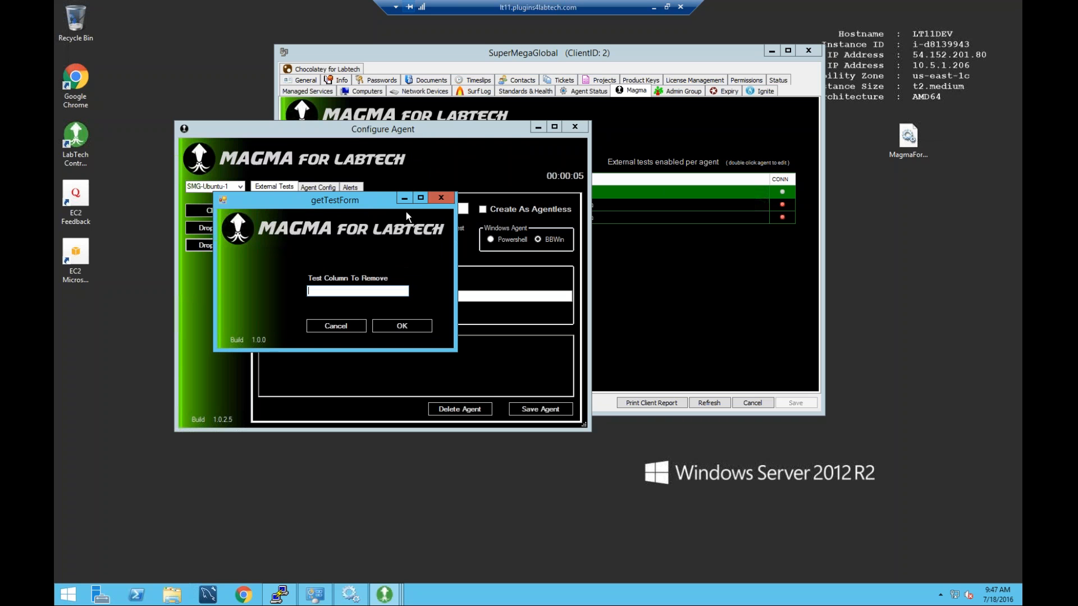
click(441, 198)
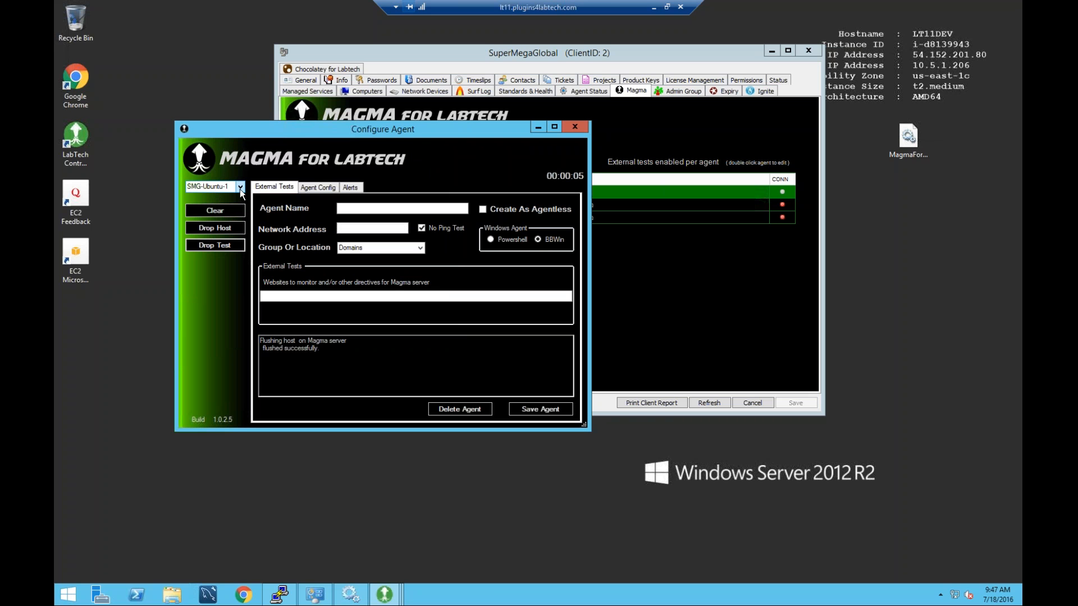
drag(295, 343, 298, 342)
Load SMG-WIN7-2's settings from the agent list and bring up the Drop Test prompt.
click(241, 187)
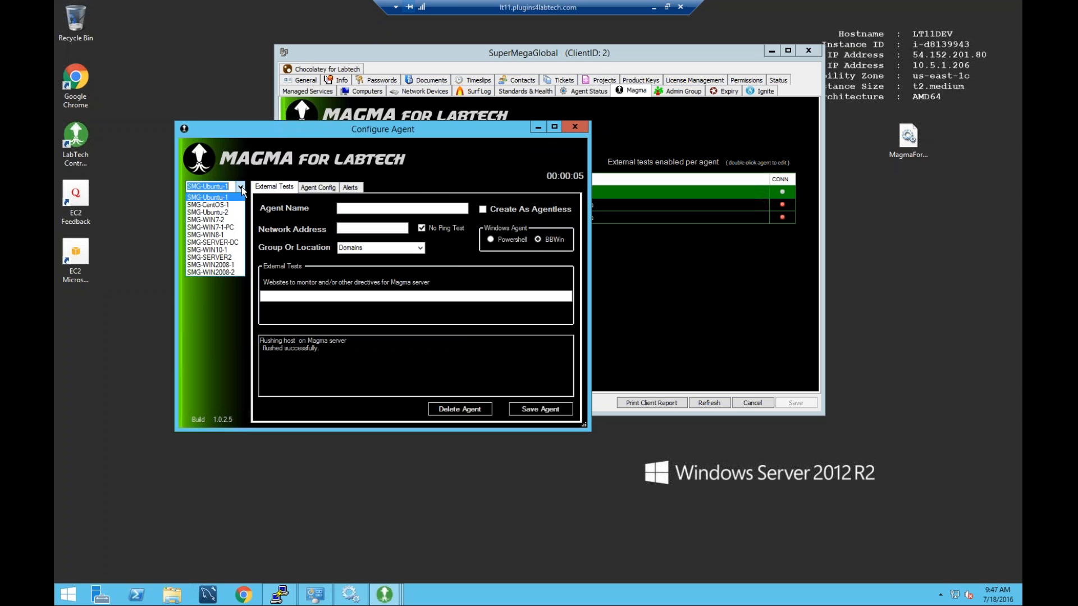
click(226, 221)
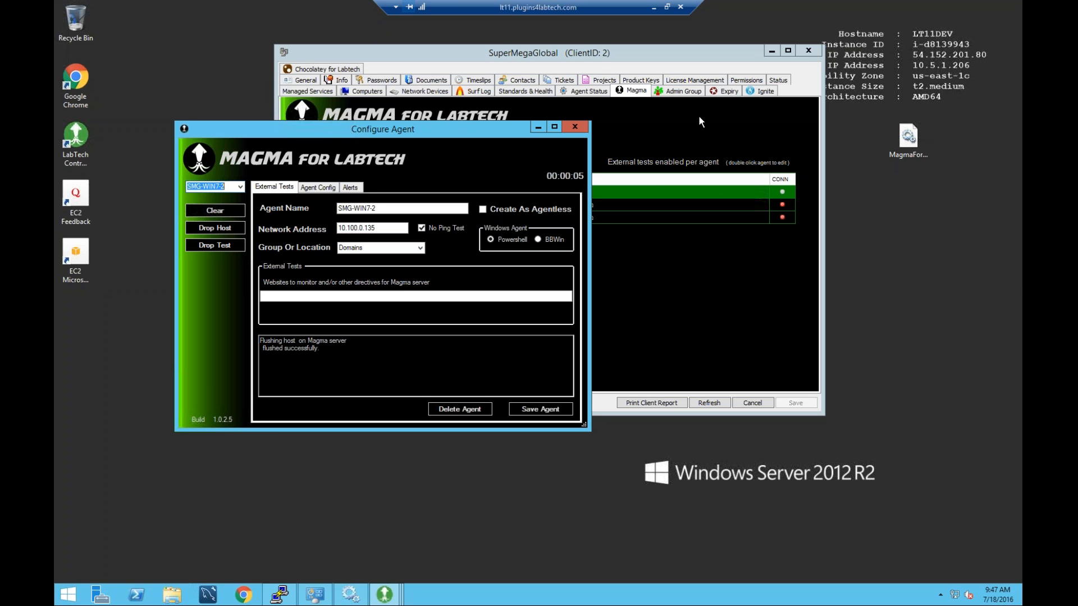
click(219, 245)
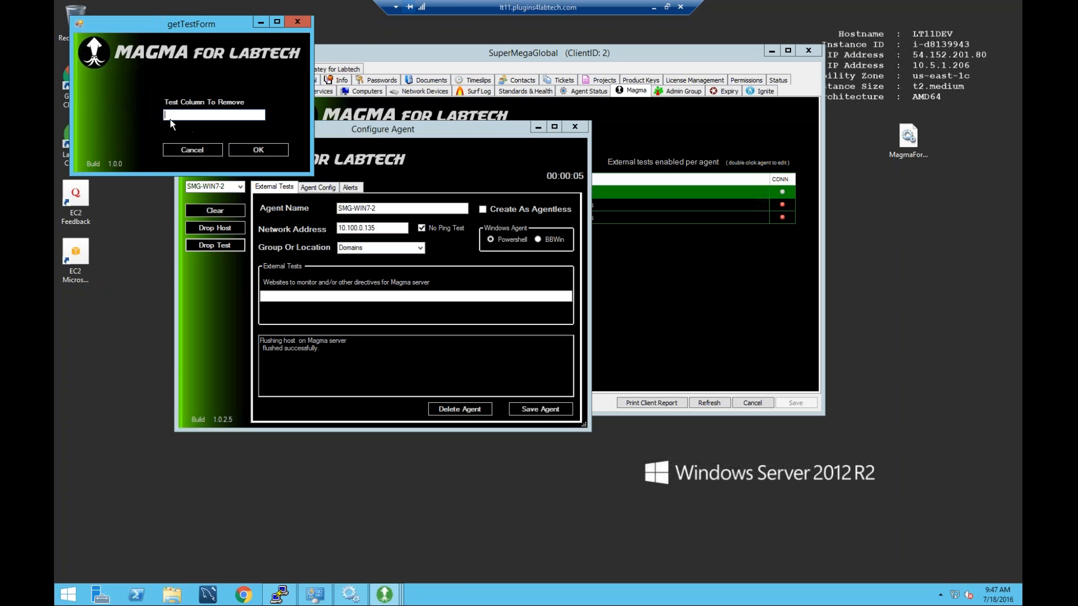
click(298, 22)
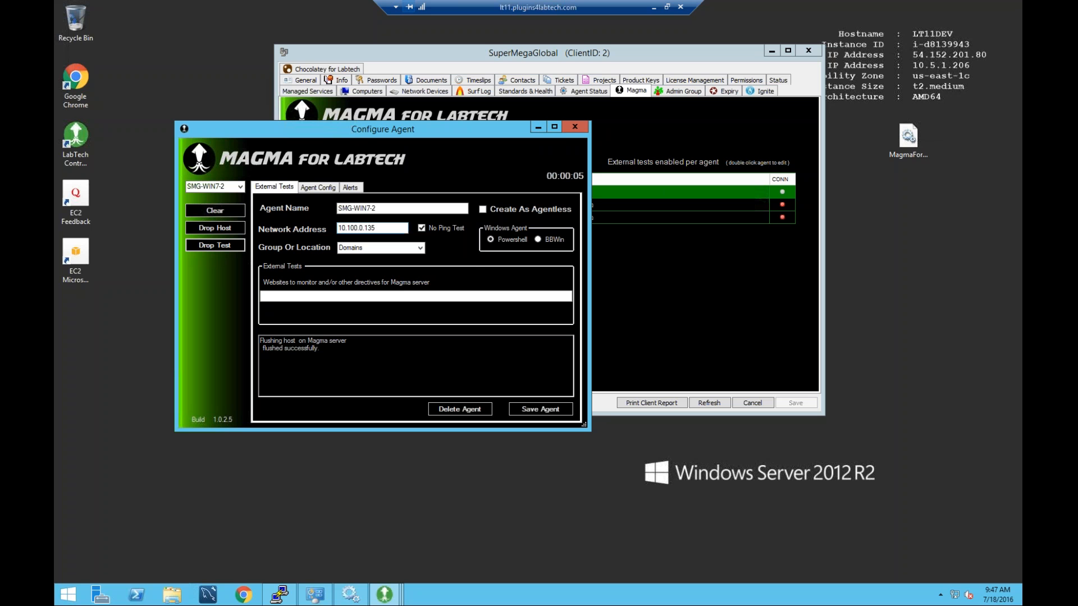
click(219, 209)
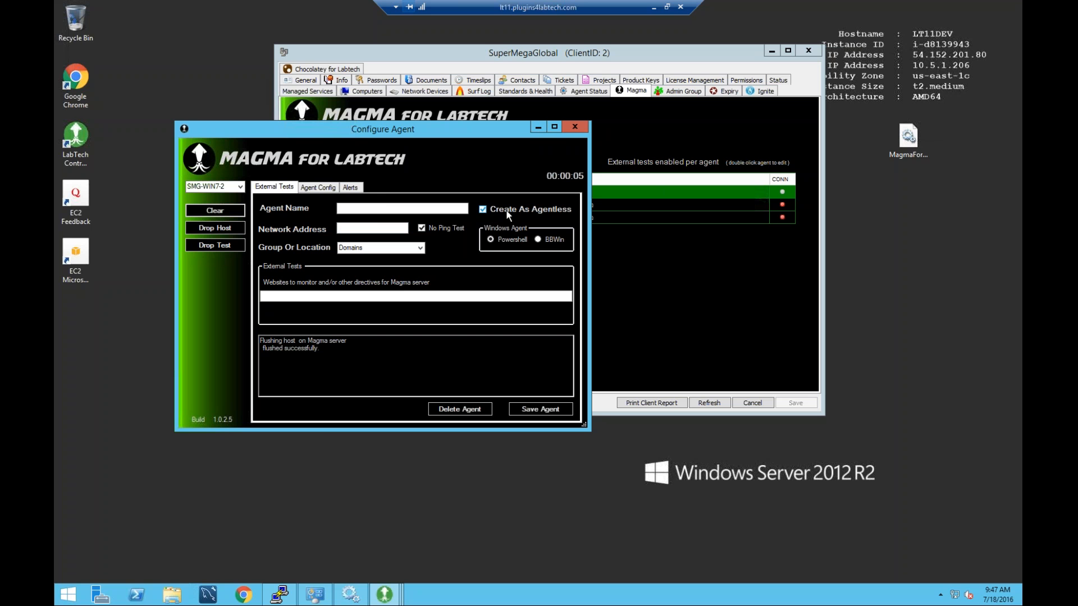
click(352, 208)
text(plugin)
key(BackSpace)
key(BackSpace)
key(BackSpace)
key(BackSpace)
key(BackSpace)
text(labte)
text(plugin.com)
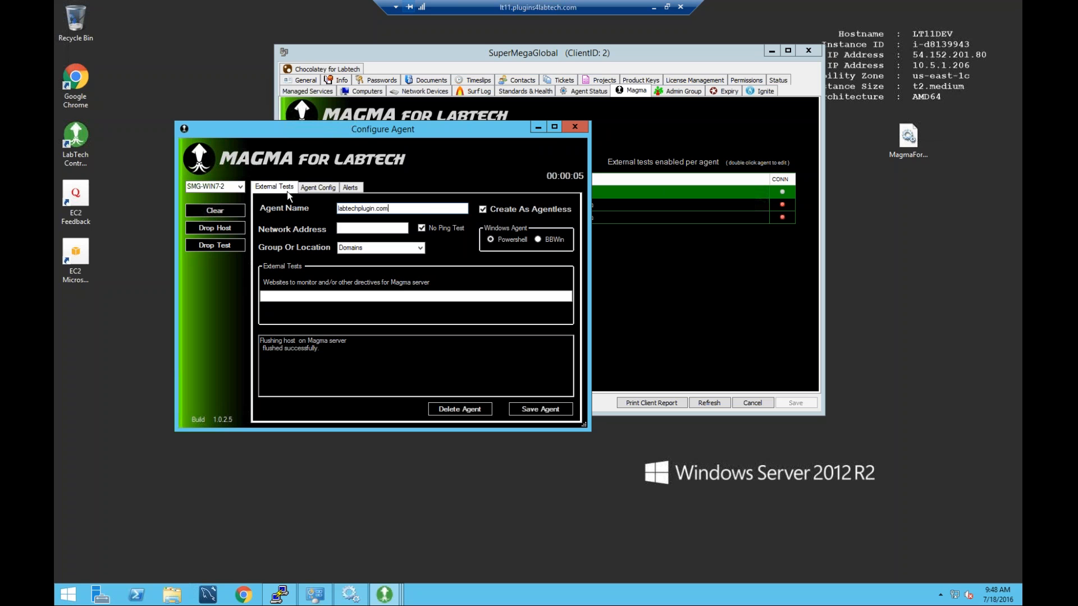
click(390, 231)
text(0.0.0.0)
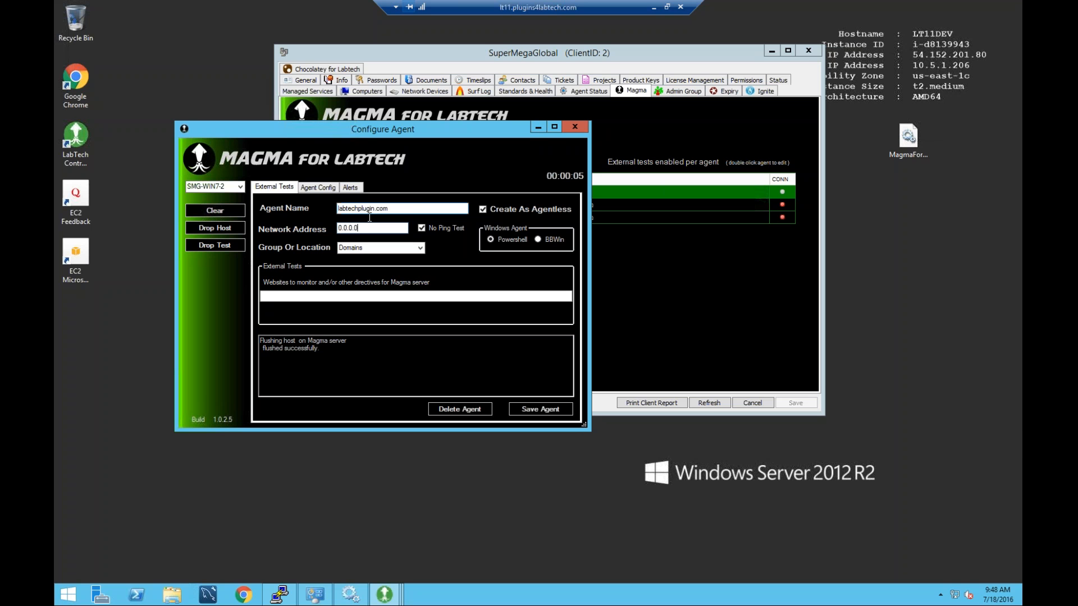
click(262, 300)
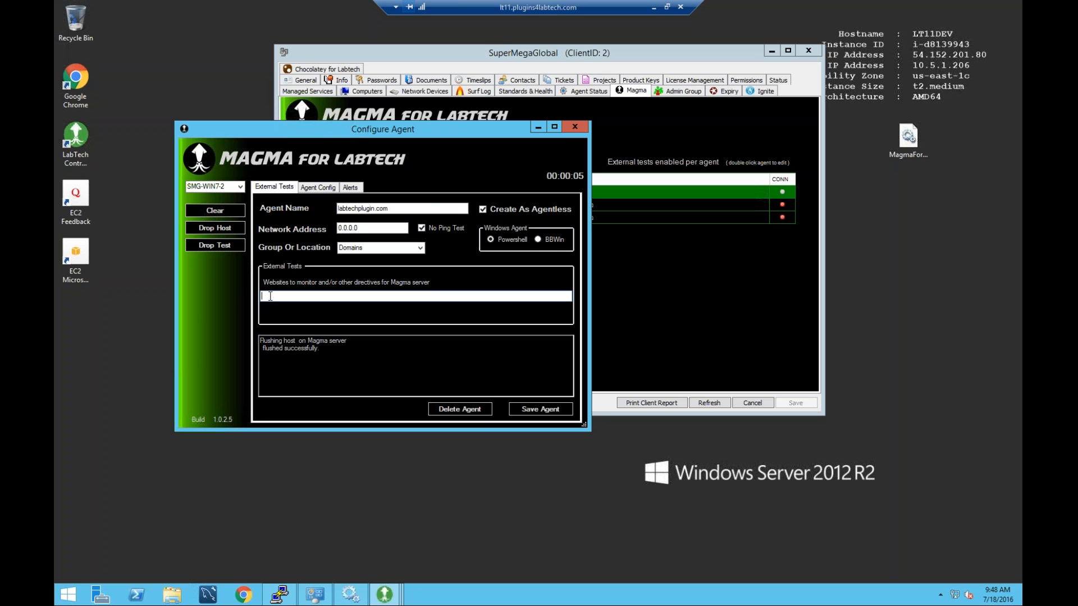
text(http://www.labtechplugin.com)
click(542, 408)
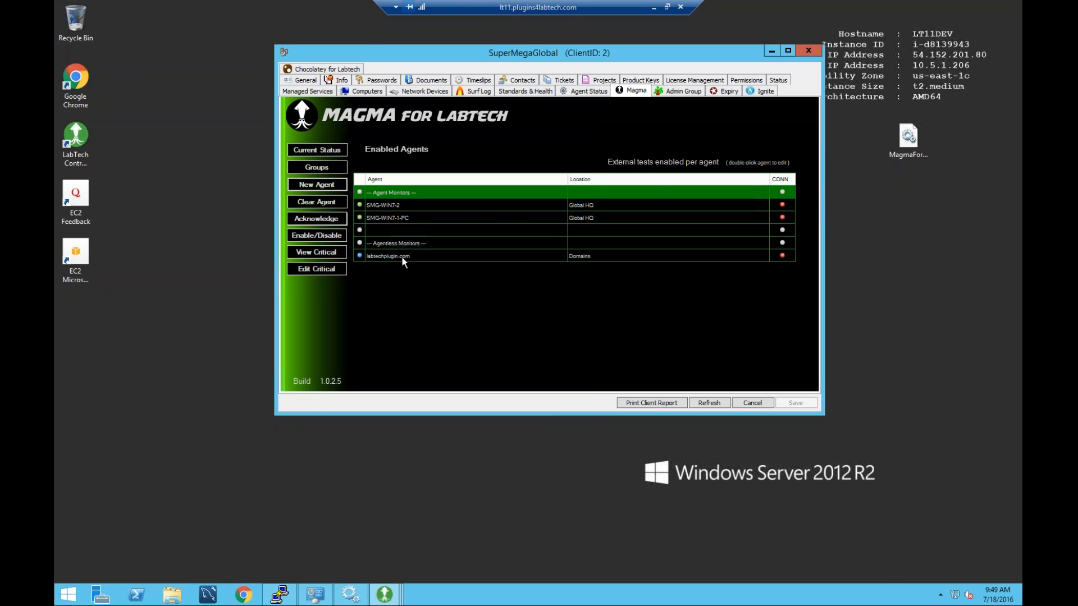
double_click(384, 205)
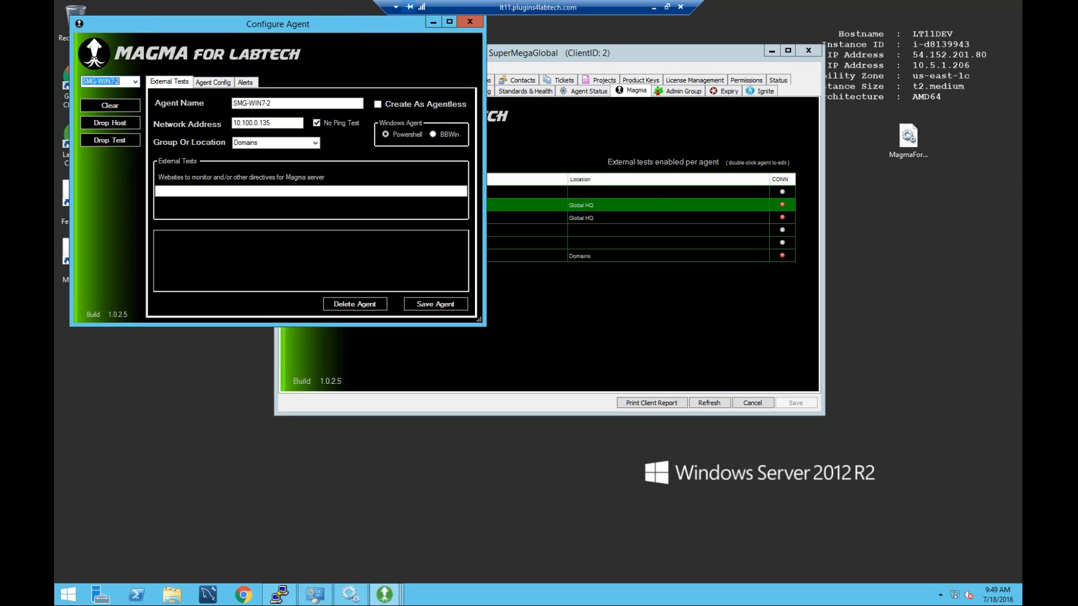
click(470, 22)
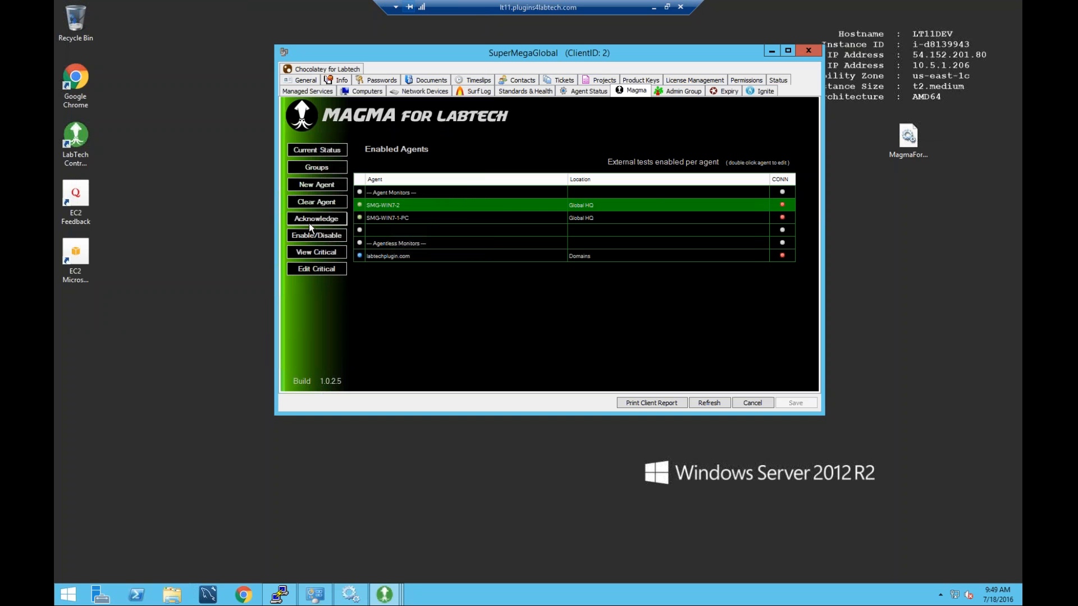
click(384, 594)
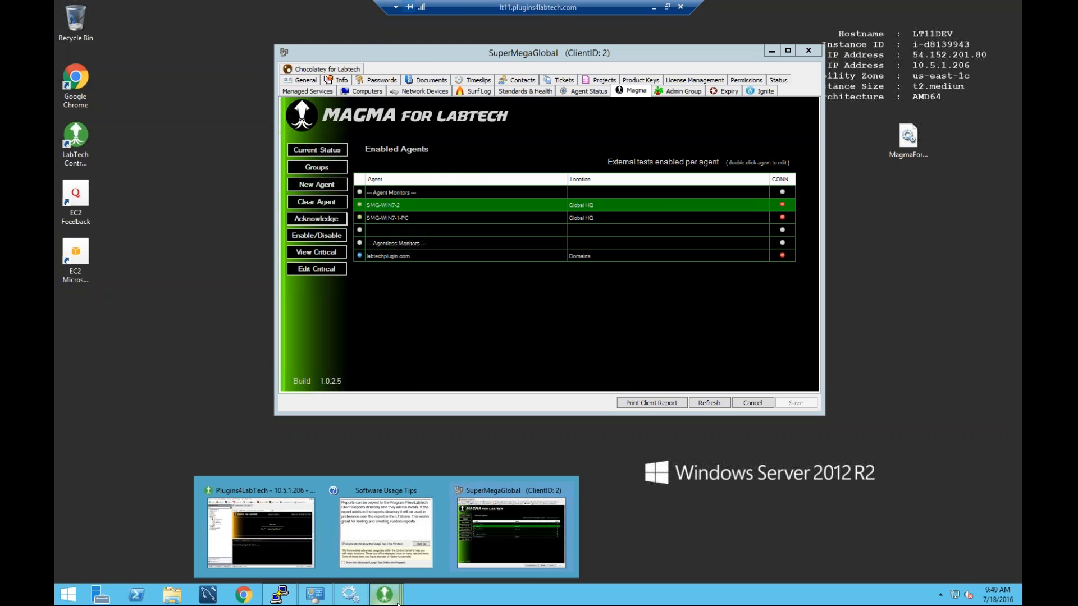
In the Plugins4LabTech Navigator, show SuperMegaGlobal's Magma status grid down to the Global HQ rows.
click(212, 541)
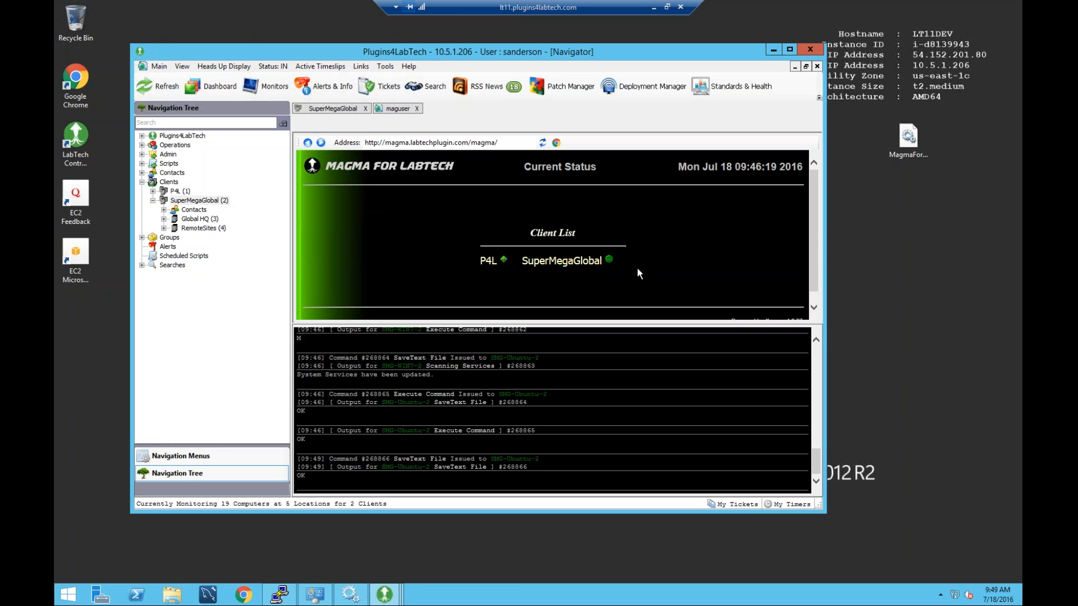
click(608, 260)
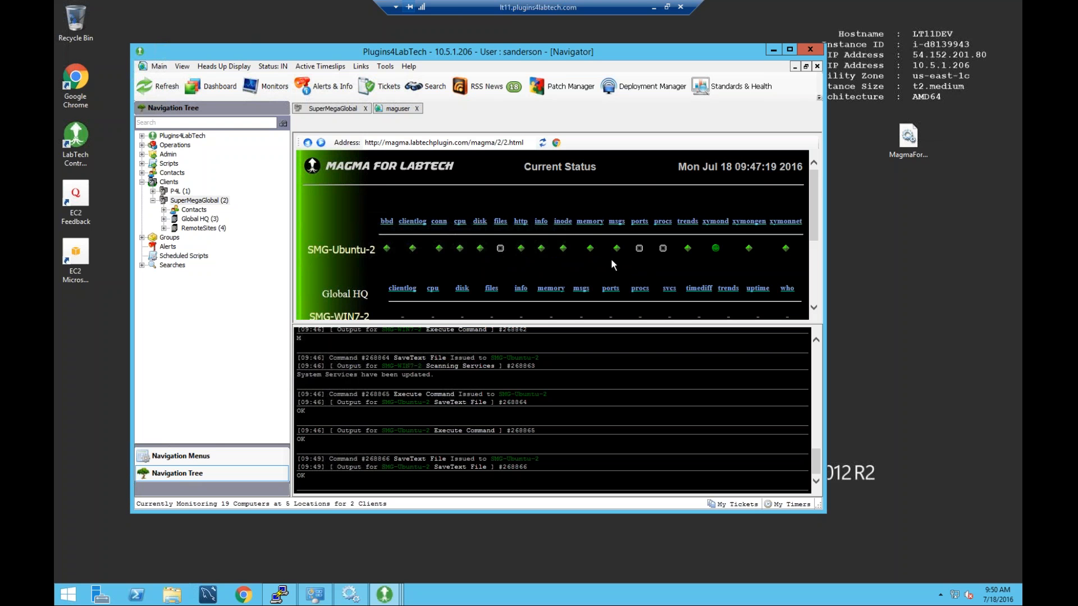
scroll(613, 264, down, 1)
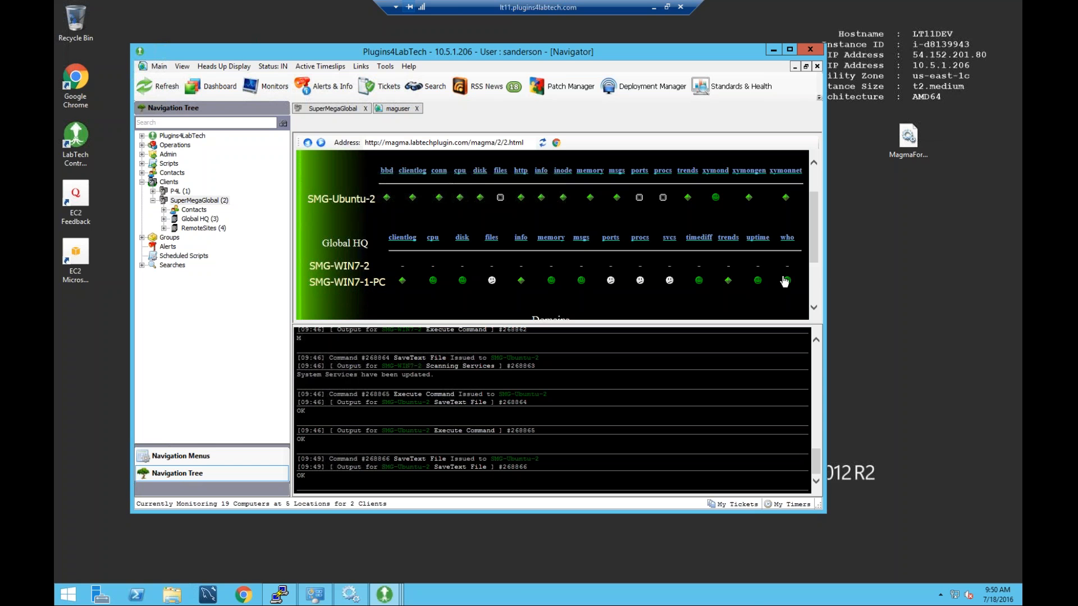
Inspect SMG-WIN7-1-PC's CPU status details, then go back to the status grid.
click(433, 283)
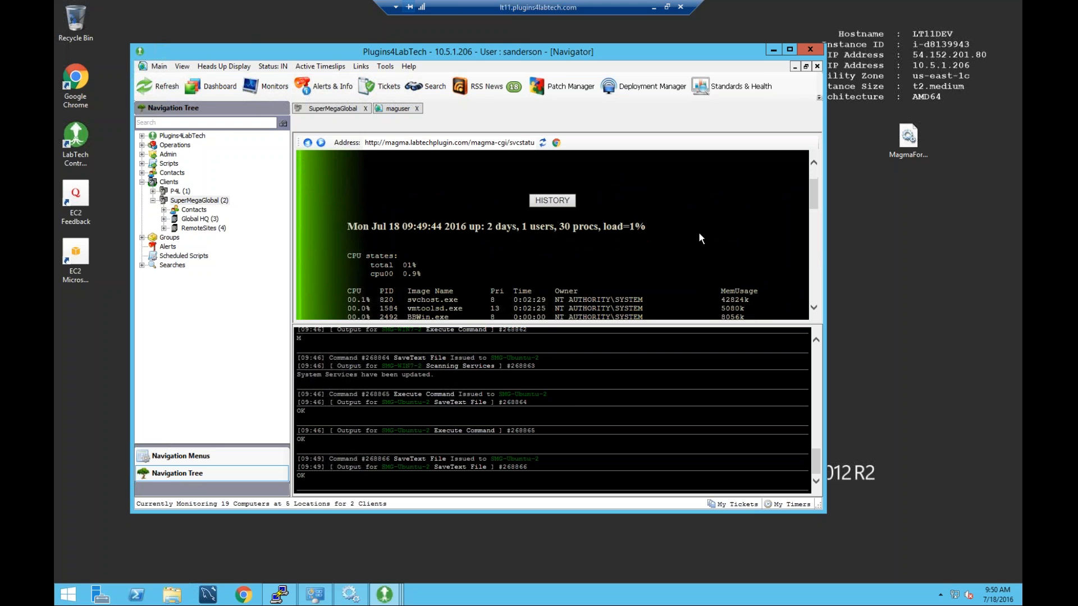
scroll(698, 234, down, 2)
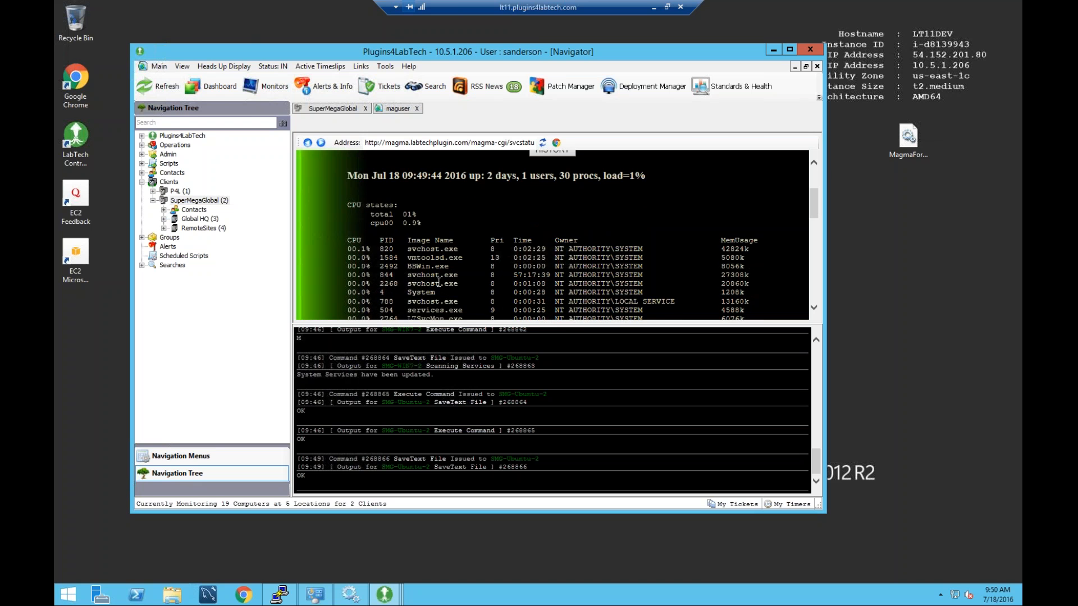
scroll(449, 281, down, 4)
scroll(454, 279, down, 5)
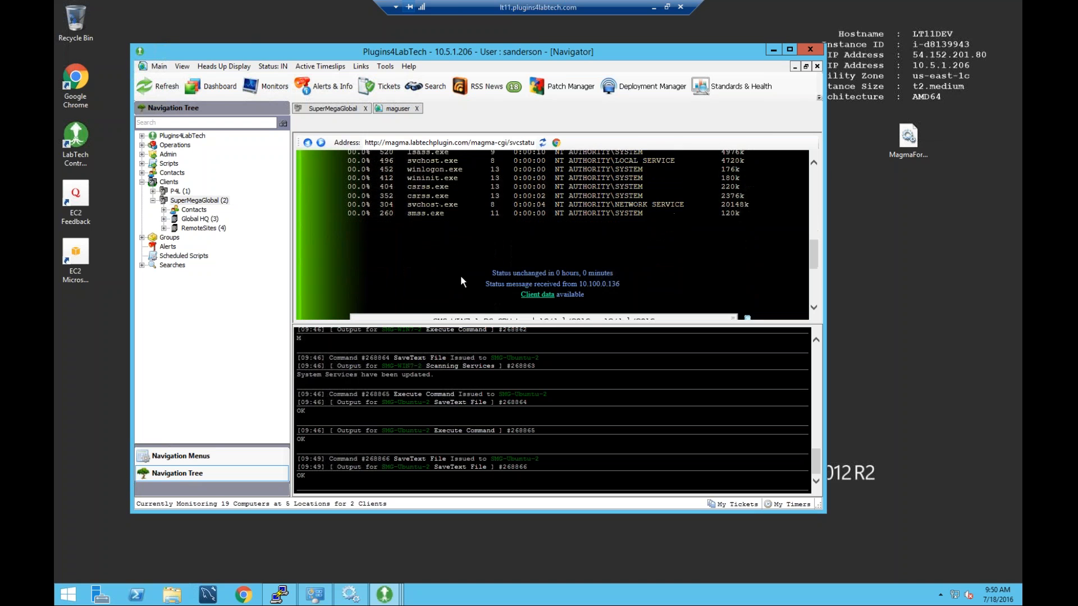
scroll(463, 281, down, 1)
scroll(463, 281, down, 1)
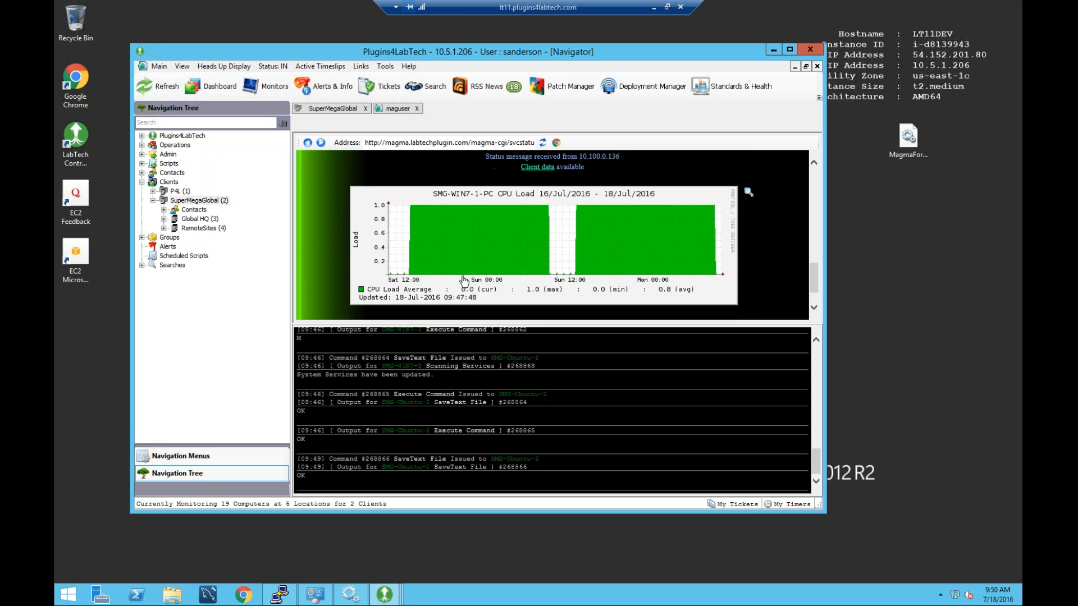
scroll(463, 275, up, 6)
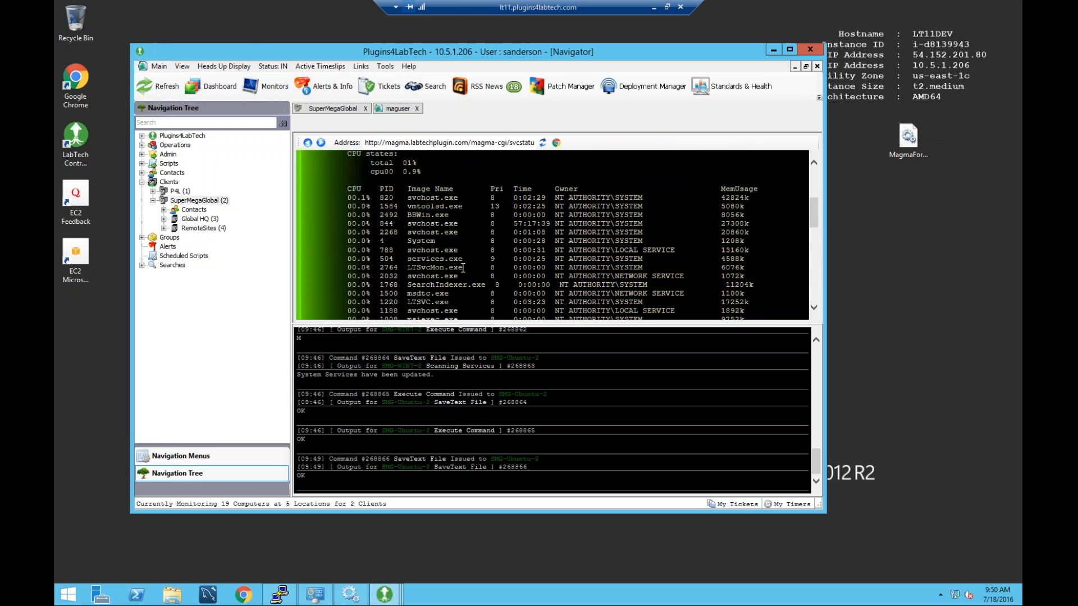
scroll(463, 268, up, 5)
click(308, 143)
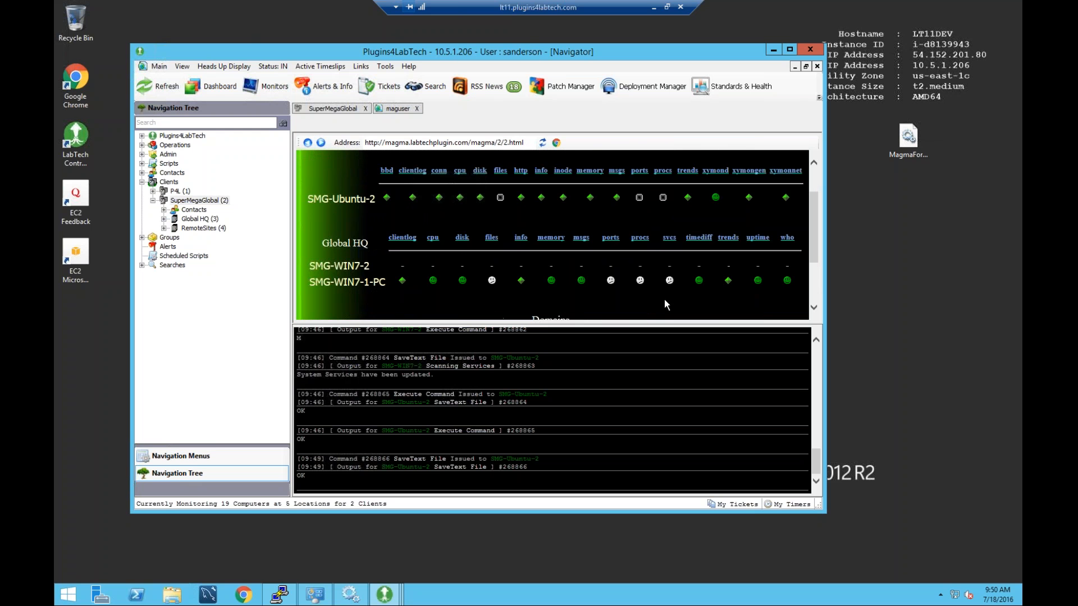
Look through SMG-Ubuntu-2's trend graphs.
scroll(617, 239, up, 2)
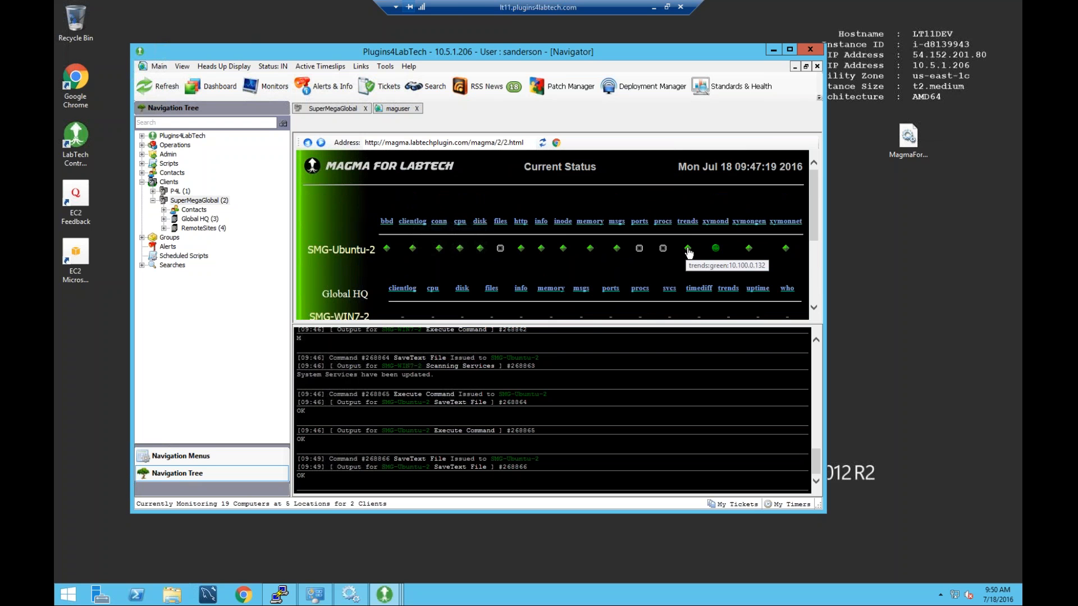
click(687, 251)
scroll(691, 254, down, 5)
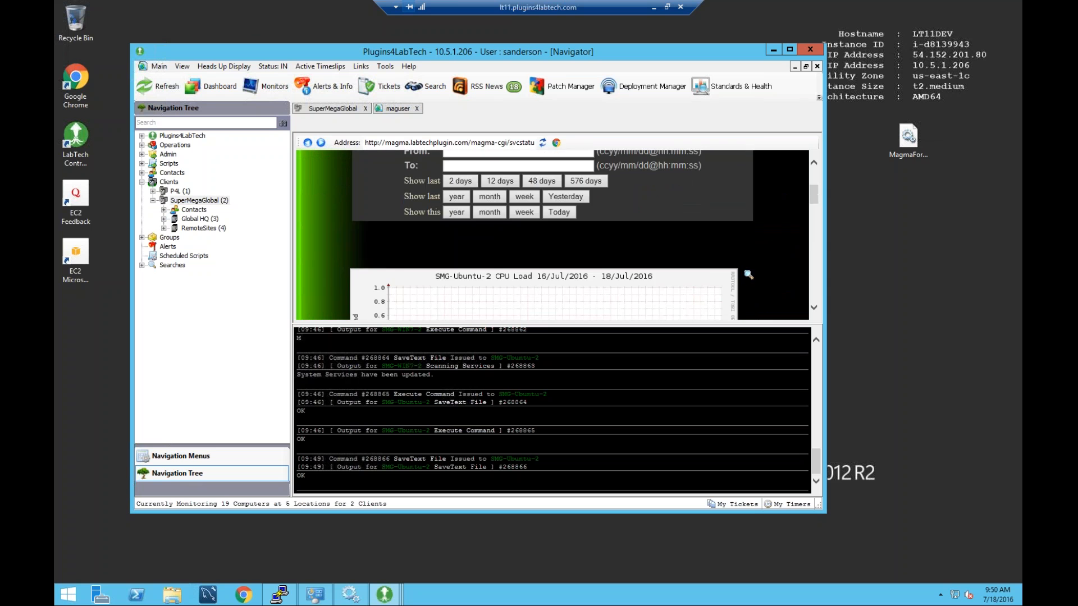
scroll(748, 247, down, 4)
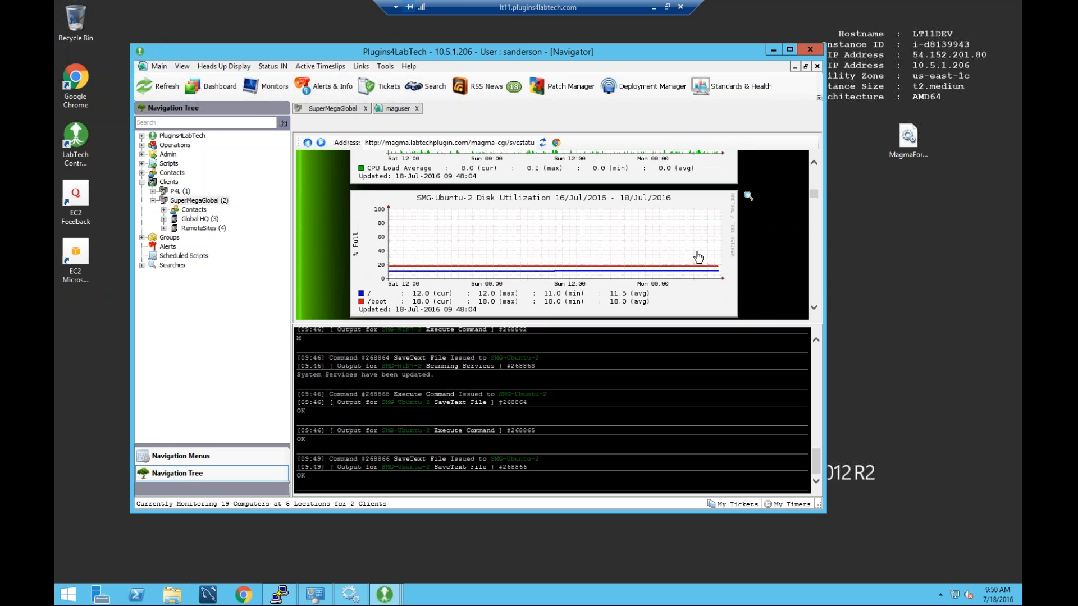
scroll(698, 259, down, 5)
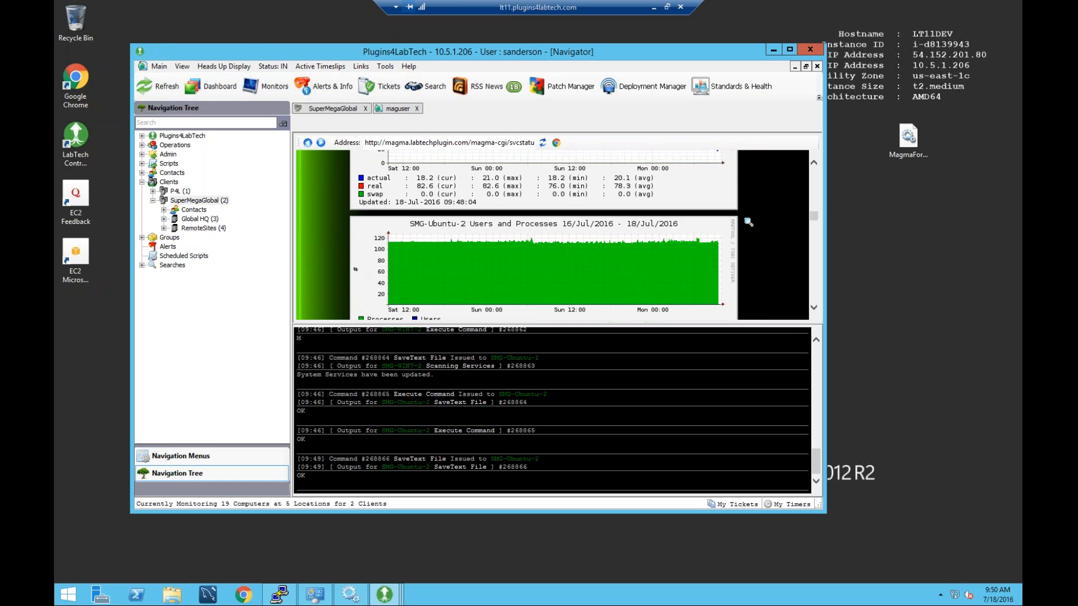
scroll(699, 259, down, 3)
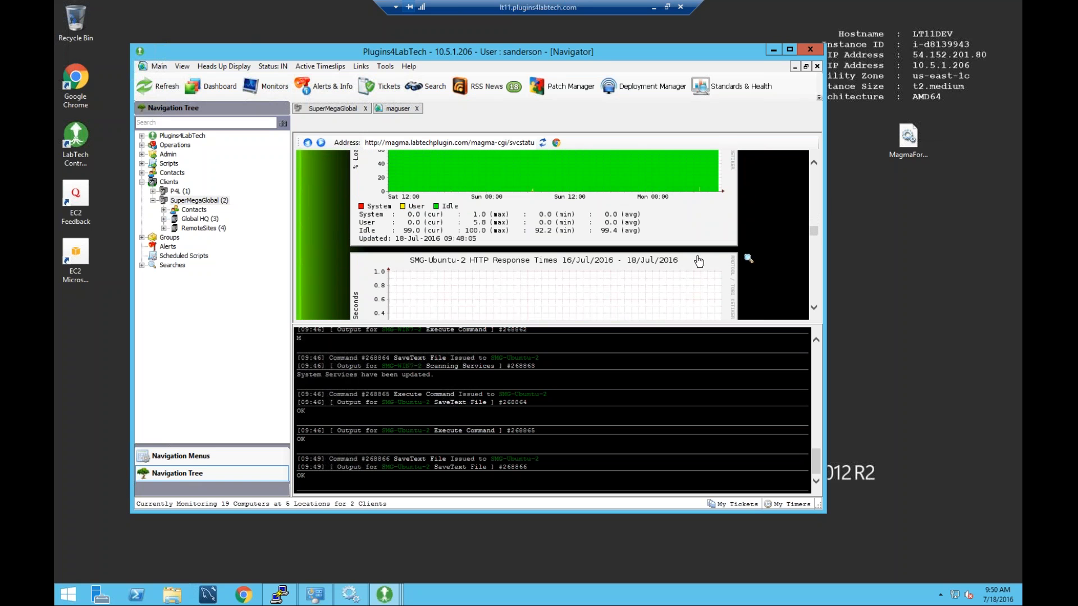
scroll(489, 242, down, 3)
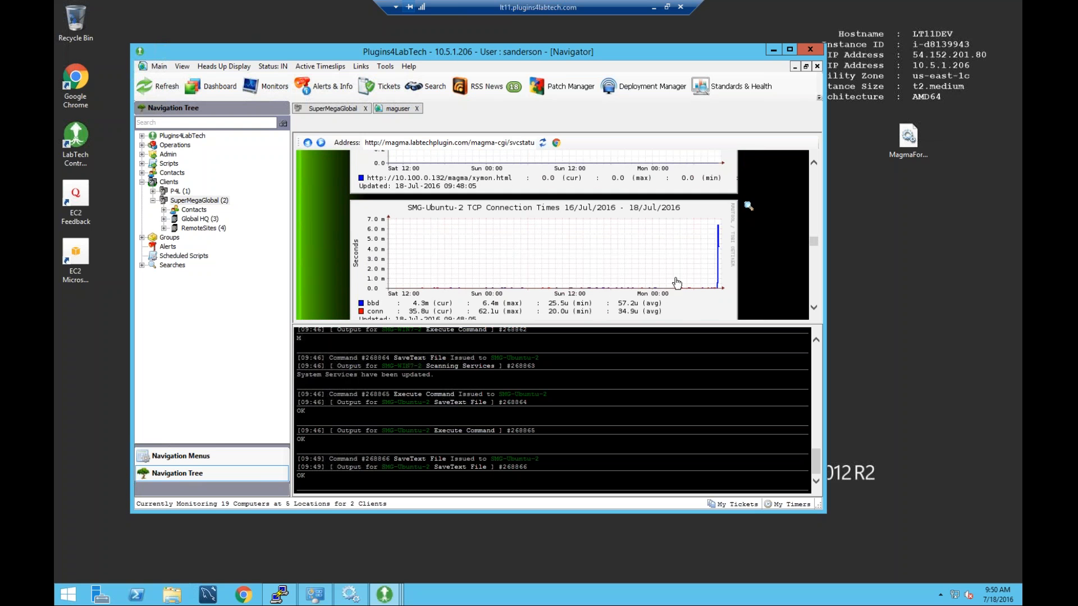
Return to the Magma current status page, collapse SuperMegaGlobal, and open the P4L client.
click(308, 143)
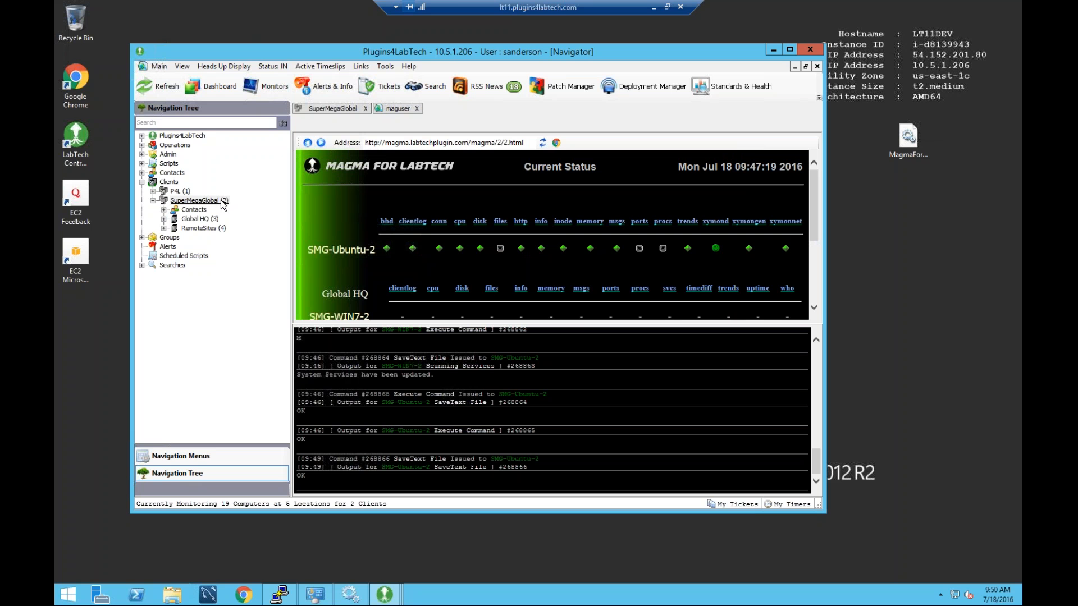
click(153, 200)
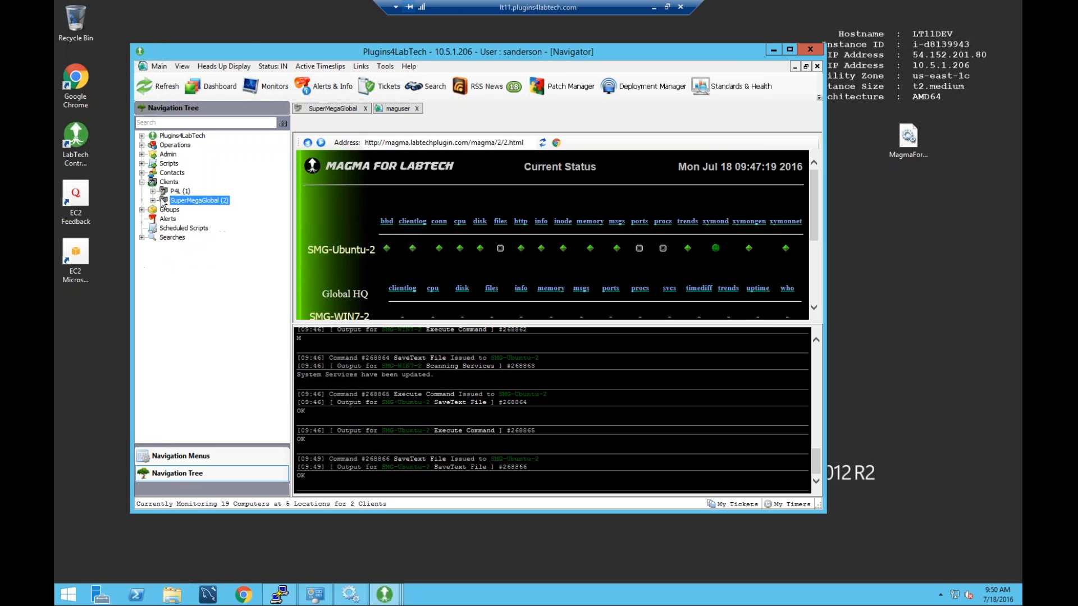
double_click(175, 191)
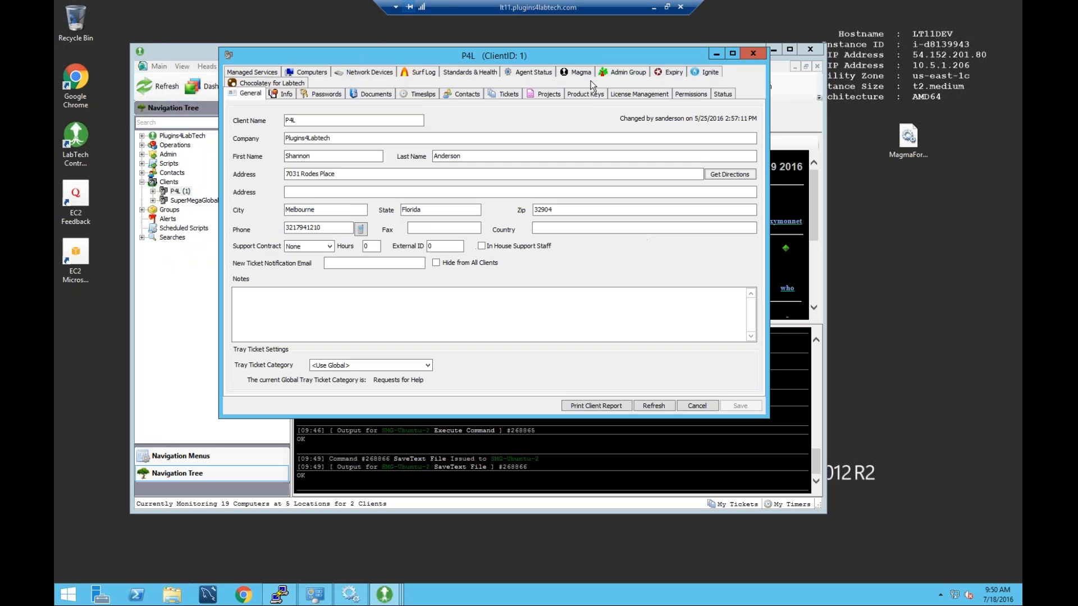
Start a new Magma agent for P4L grouped under AWS Cloud and load LT11DEV (10.5.1.206).
click(580, 73)
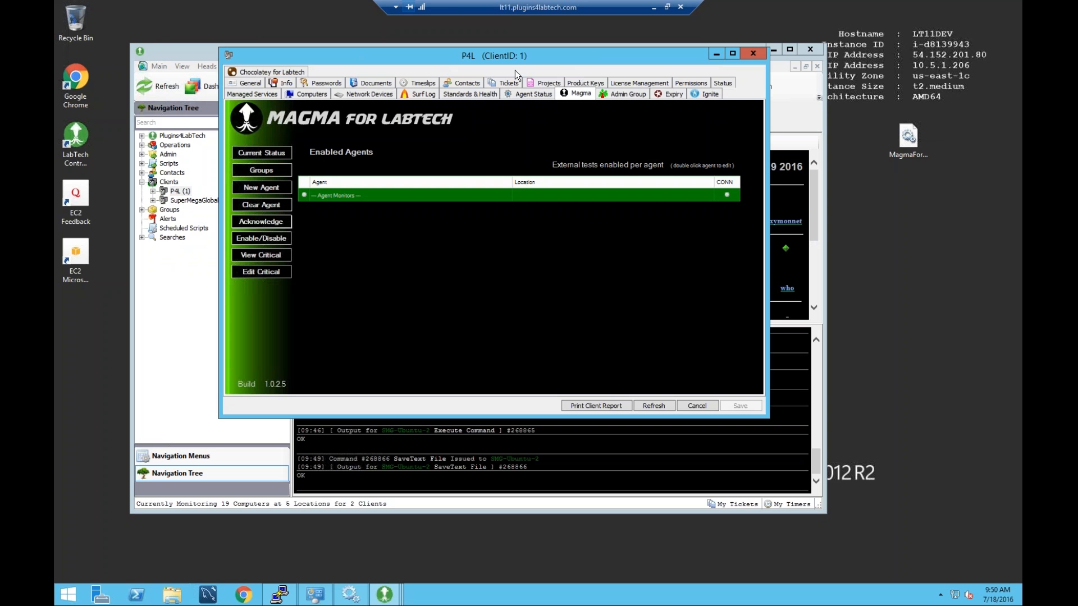
click(263, 186)
drag(364, 54, 421, 64)
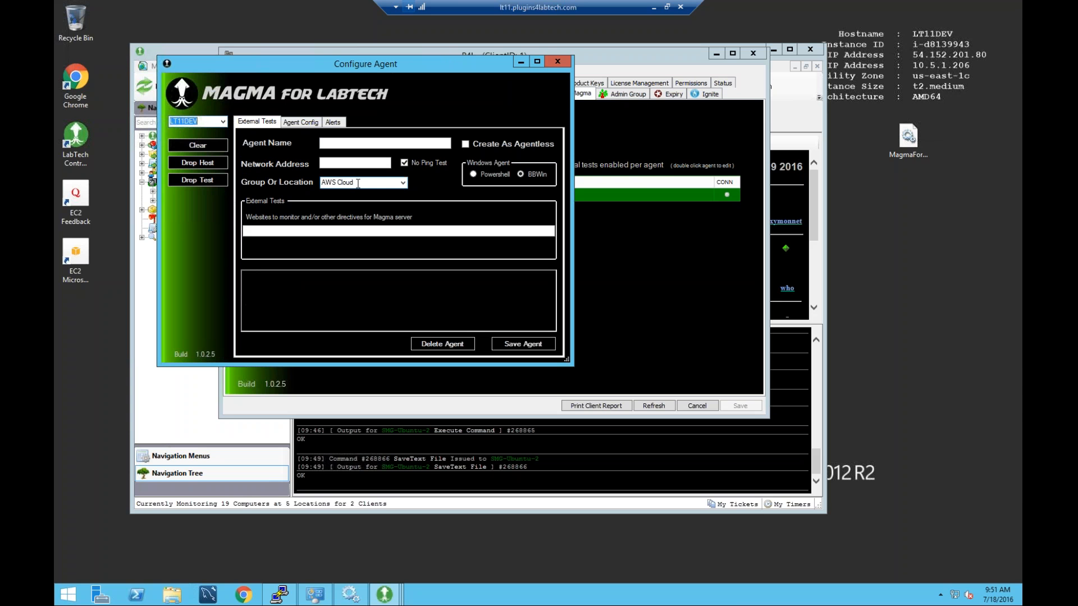
click(402, 182)
click(337, 191)
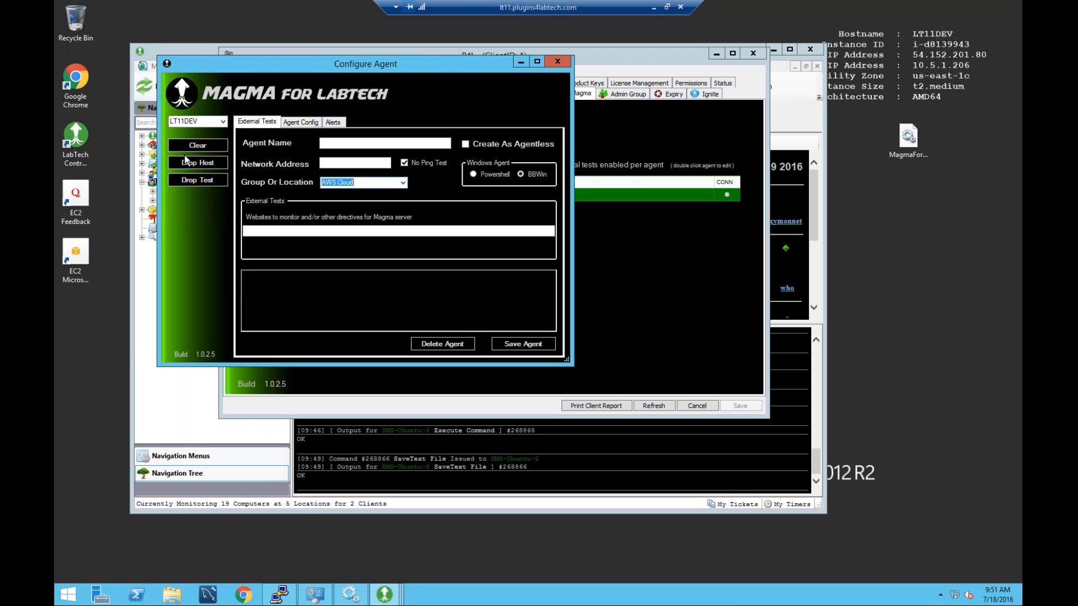
click(222, 121)
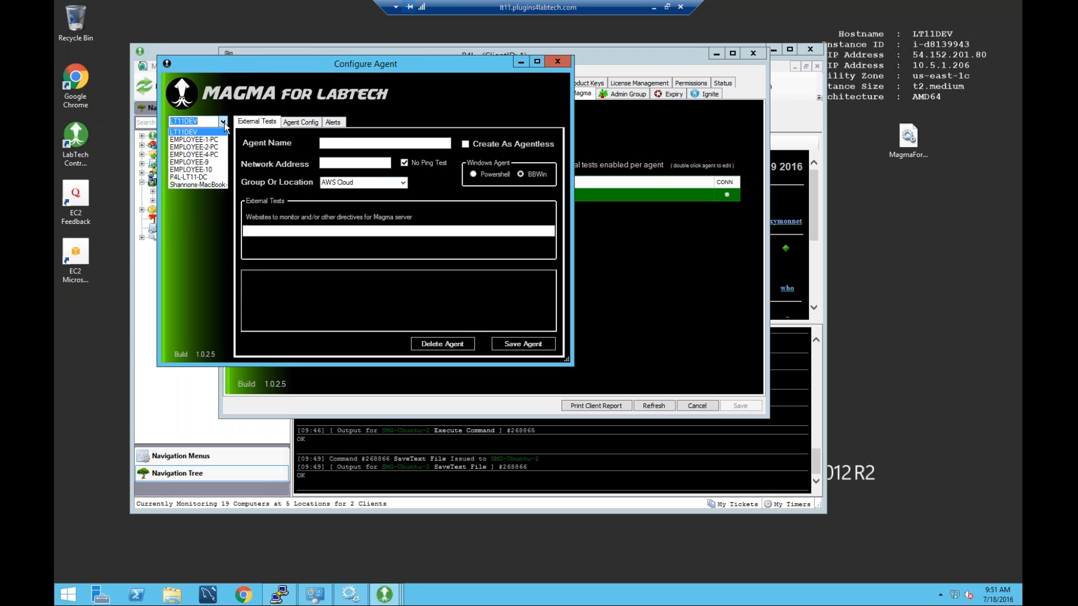
click(180, 133)
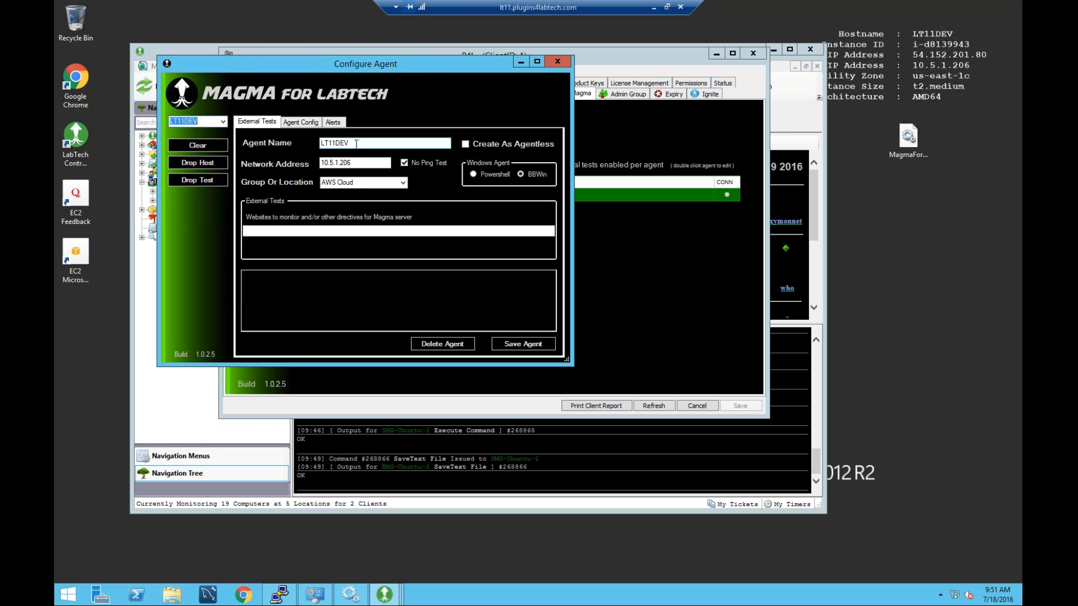
click(398, 231)
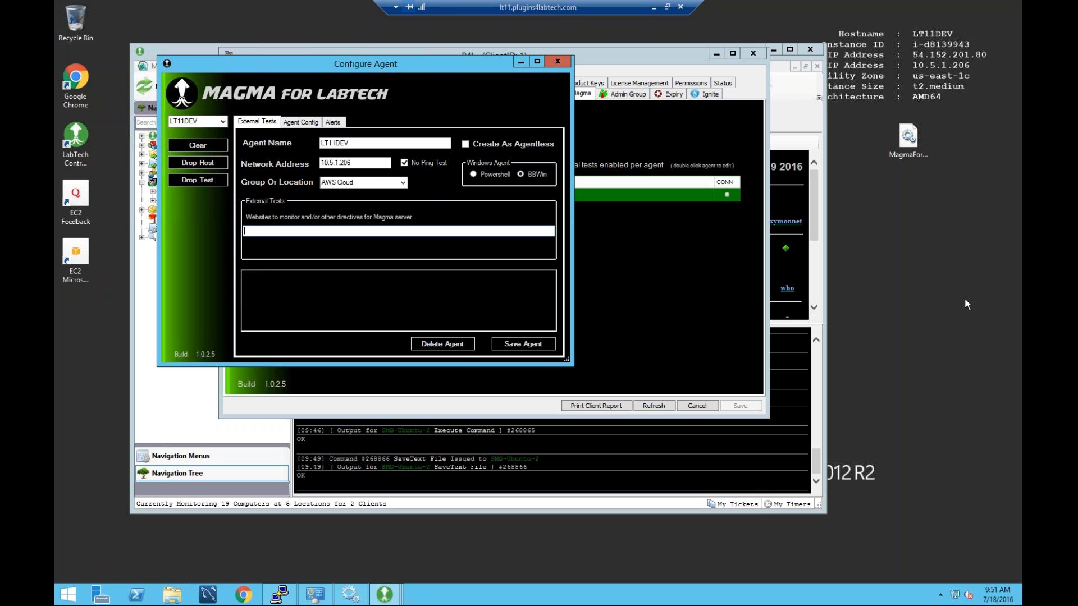
text(http://lt11.pluginsfor)
key(BackSpace)
key(BackSpace)
key(BackSpace)
text(4labtech.com)
click(253, 231)
text(s)
key(BackSpace)
Save the LT11DEV agent configuration.
click(522, 344)
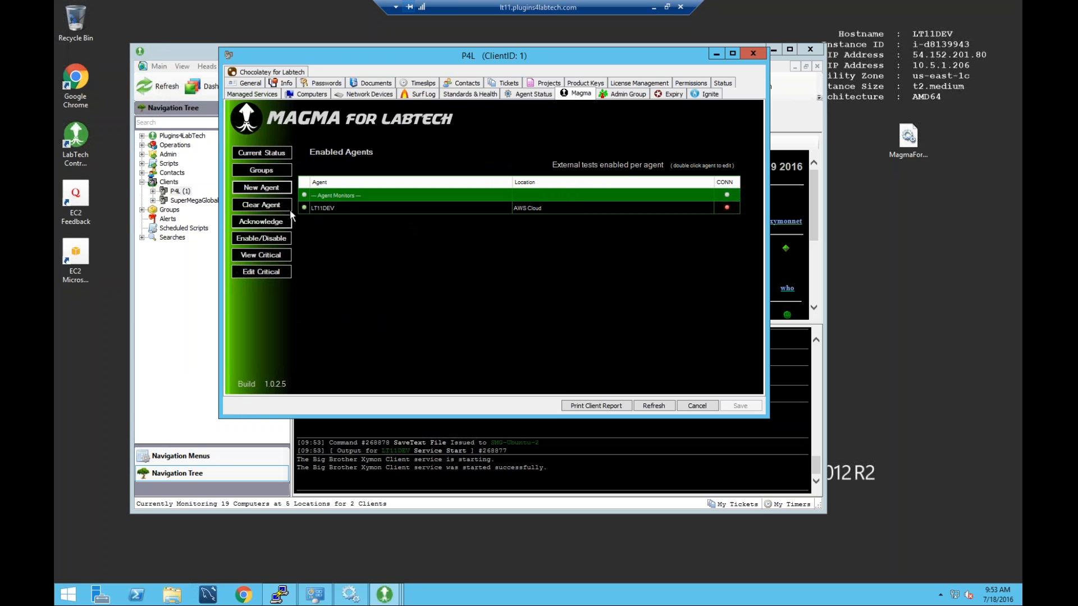
Close the P4L window and scroll the Magma status page showing SMG-WIN7-2 and labtechplugin.com.
click(753, 54)
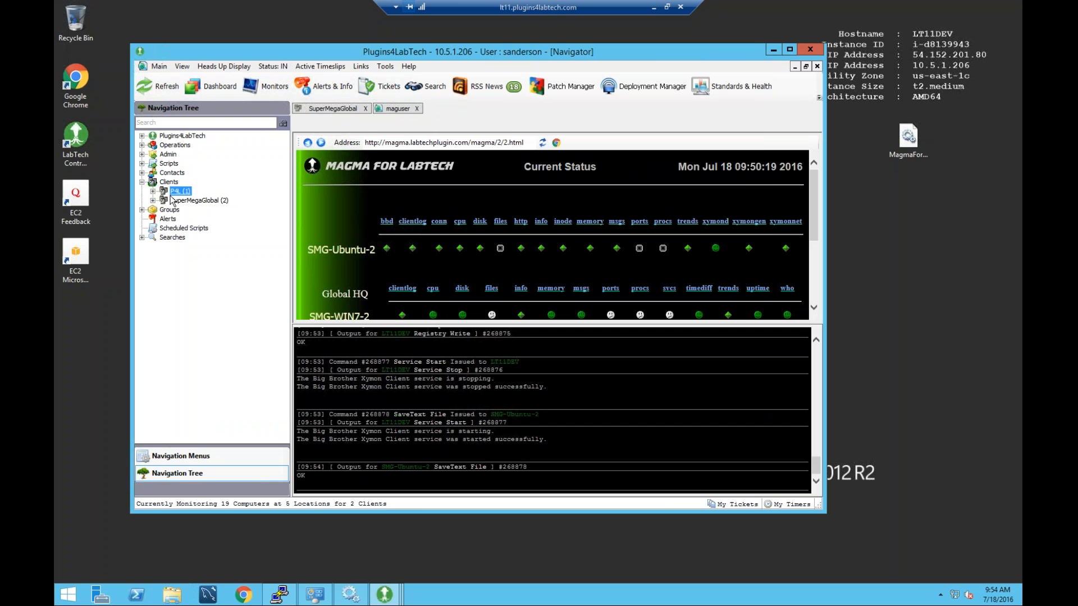
click(593, 267)
scroll(594, 267, down, 1)
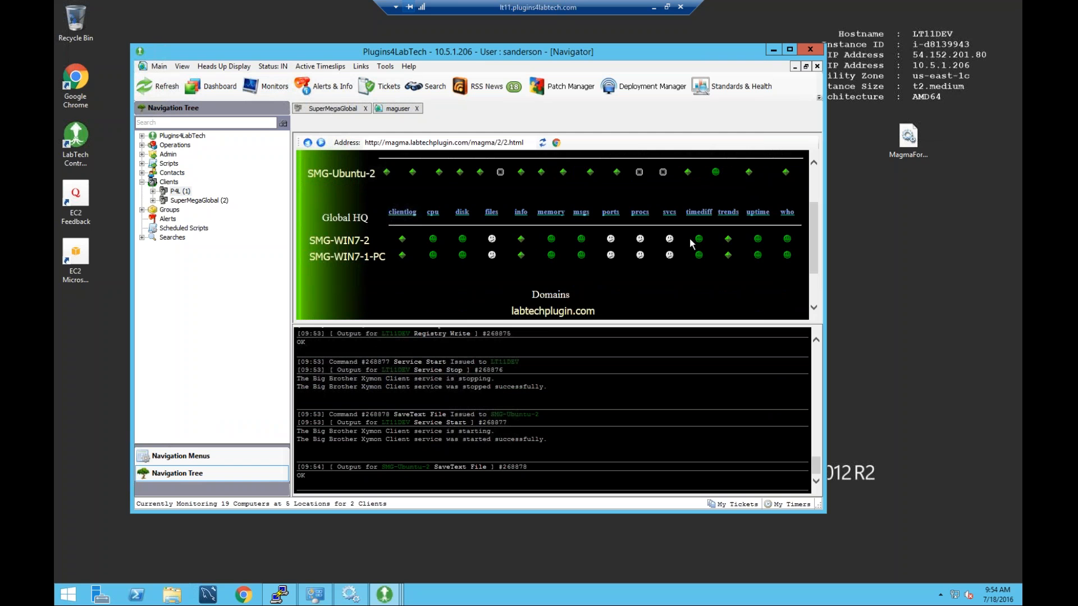
scroll(681, 246, down, 1)
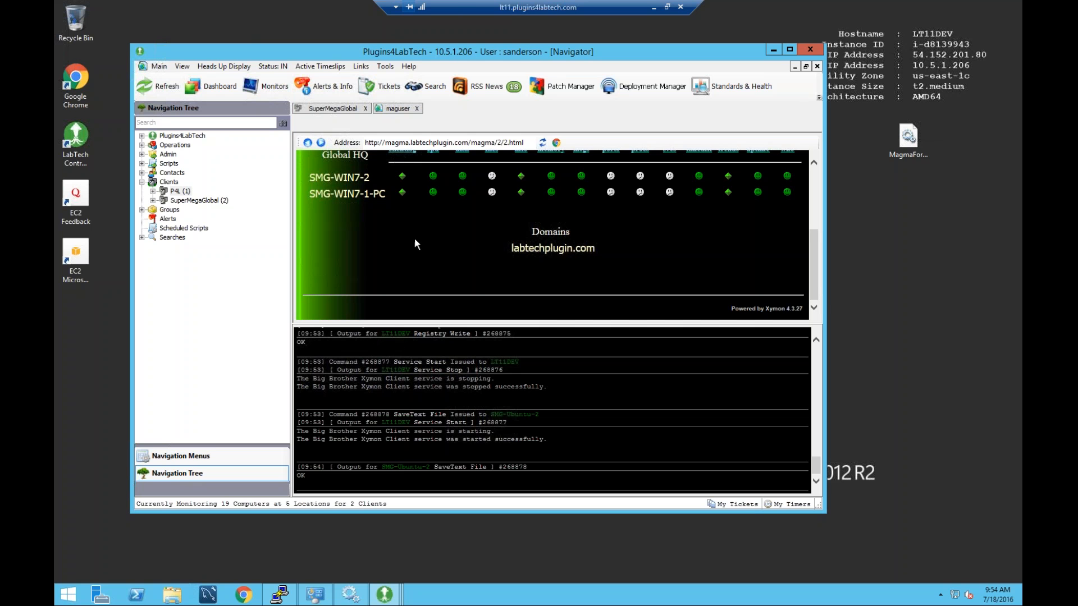
scroll(359, 233, up, 1)
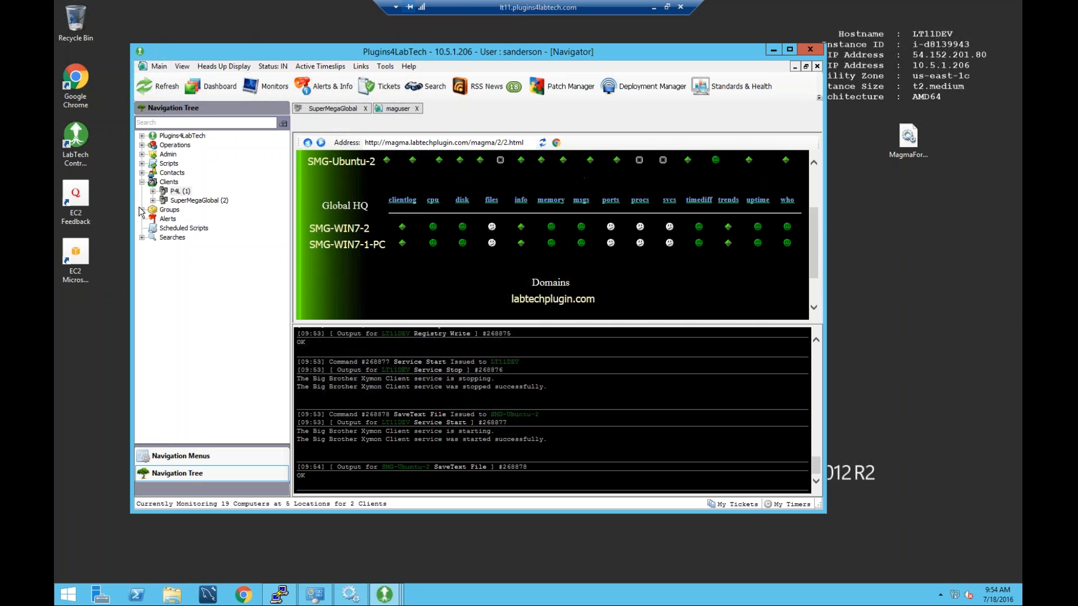
In SuperMegaGlobal's window, review current status and the empty alert list, then open Enable/Disable maintenance.
double_click(198, 200)
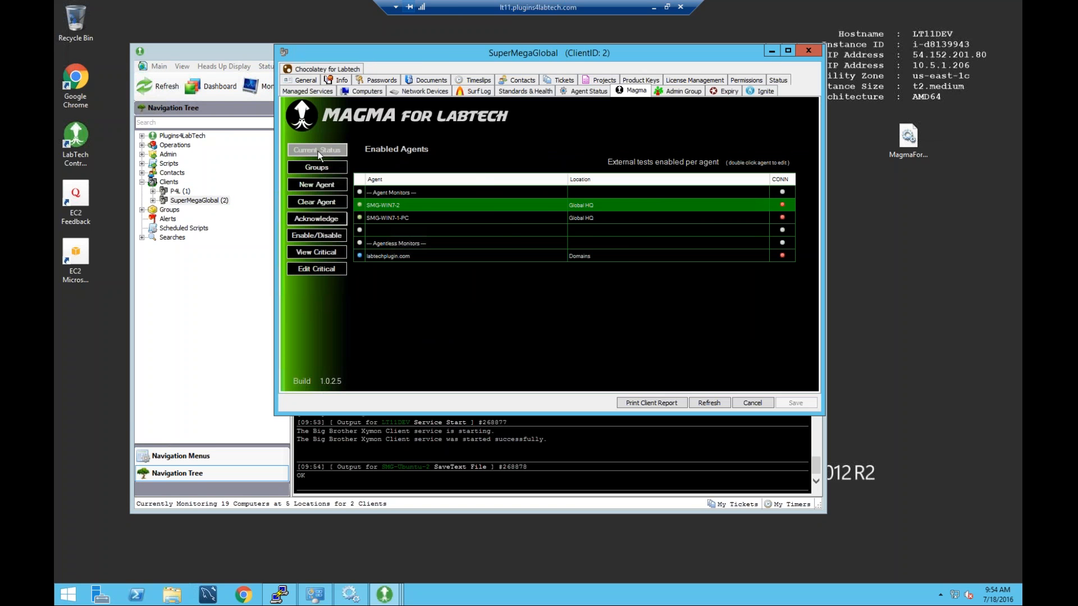
click(318, 151)
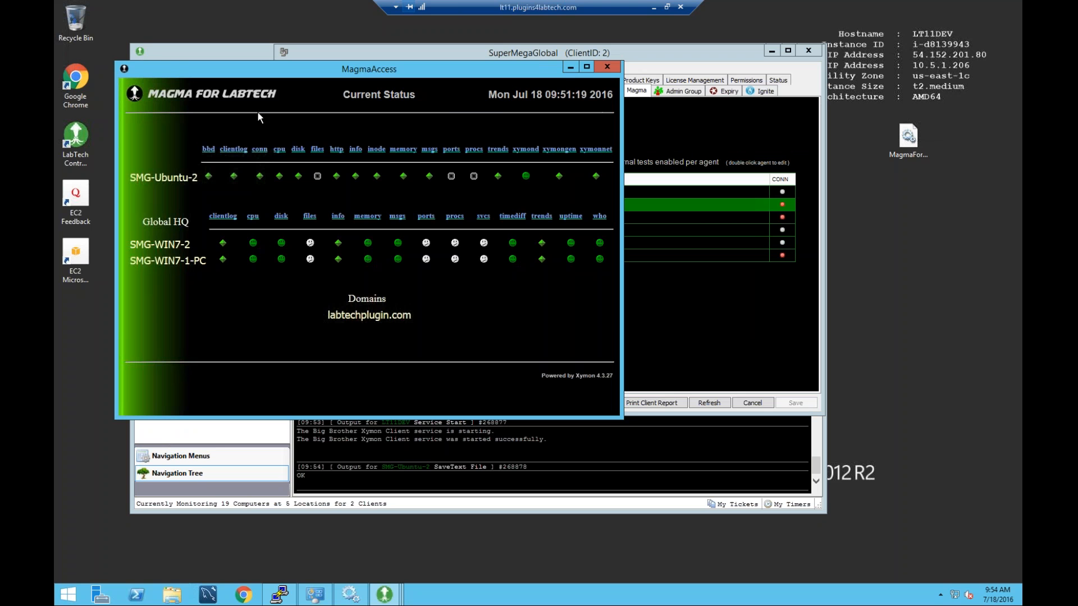
click(605, 65)
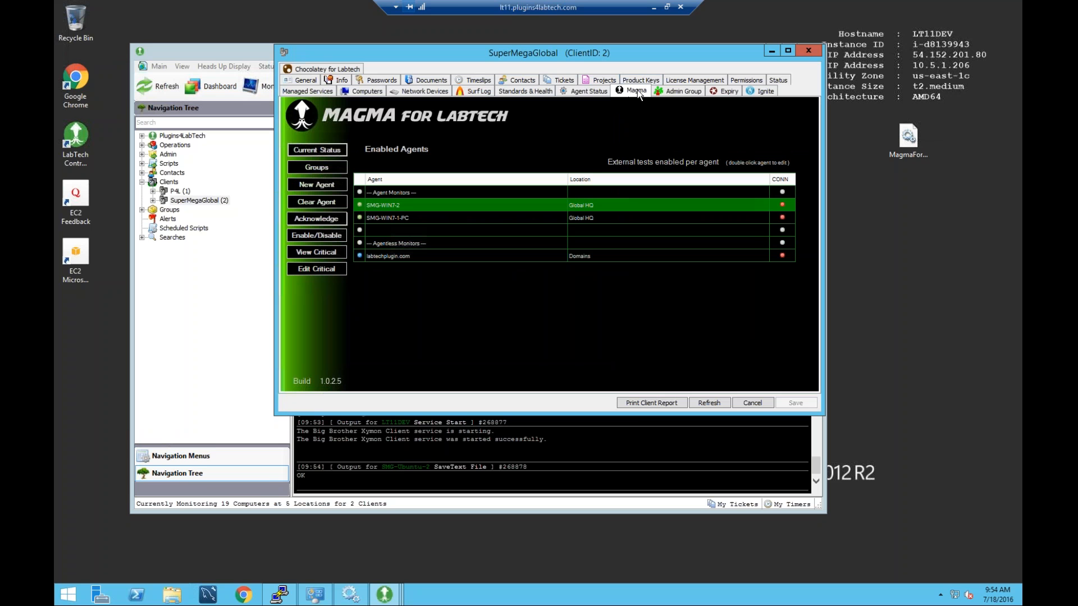
click(322, 218)
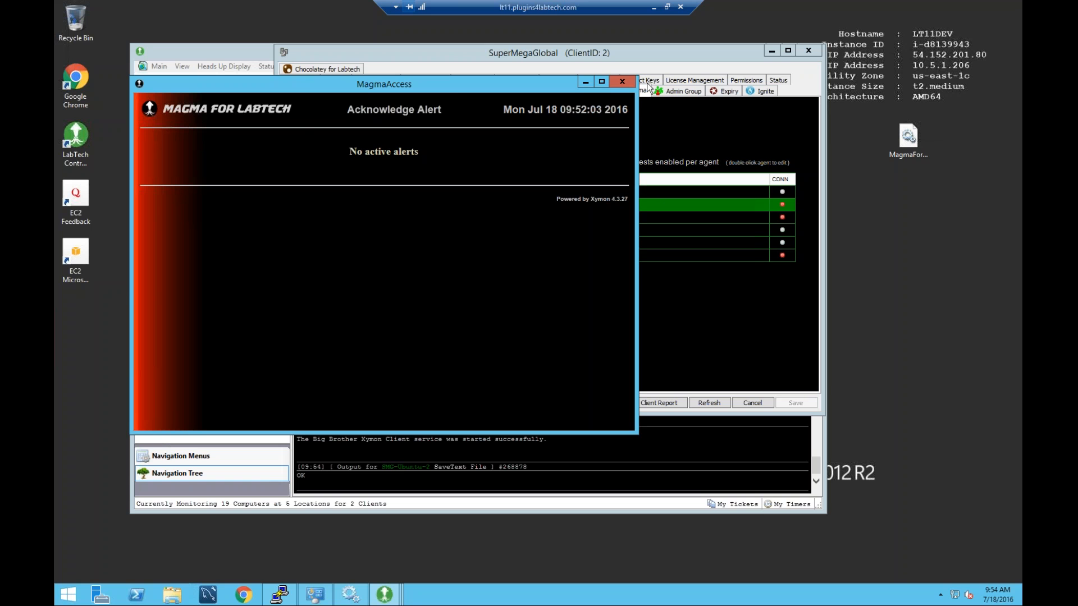
click(622, 82)
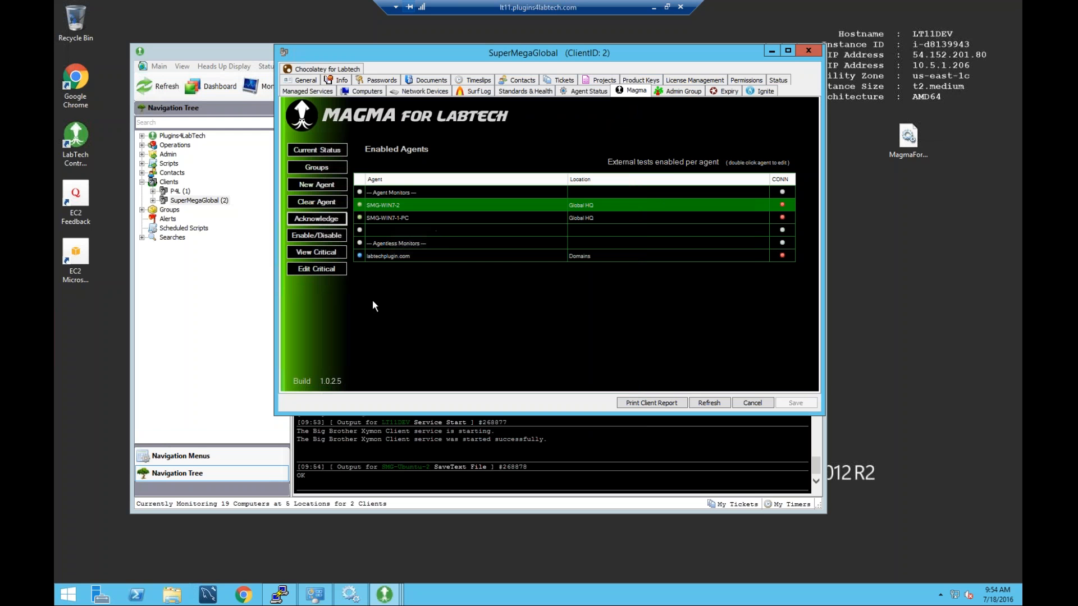
click(323, 234)
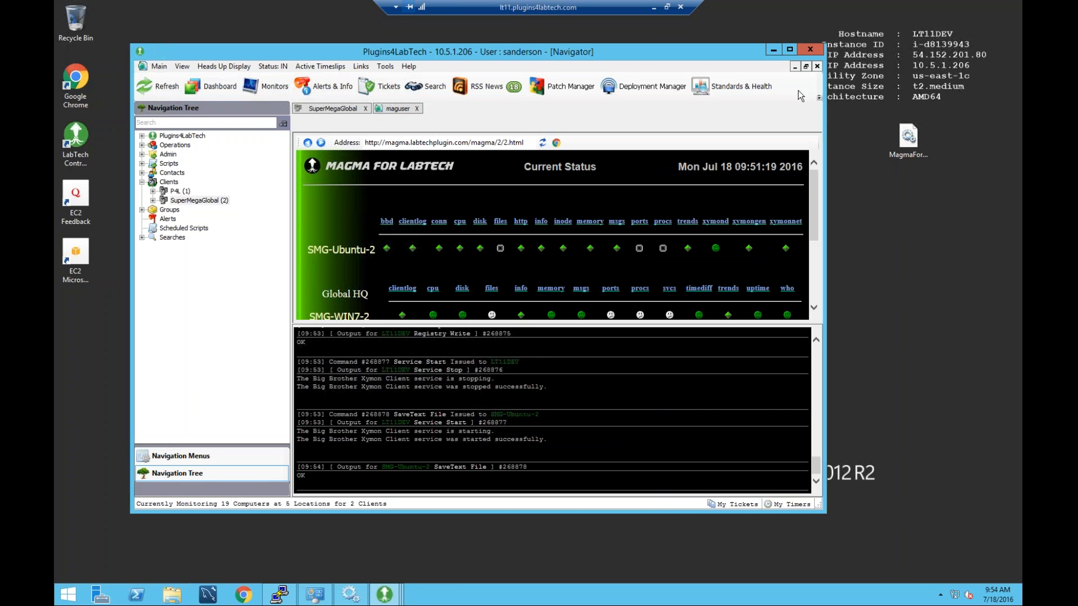
Disable host SMG-WIN7-2's test for 4 hours with cause 'backups'.
click(779, 50)
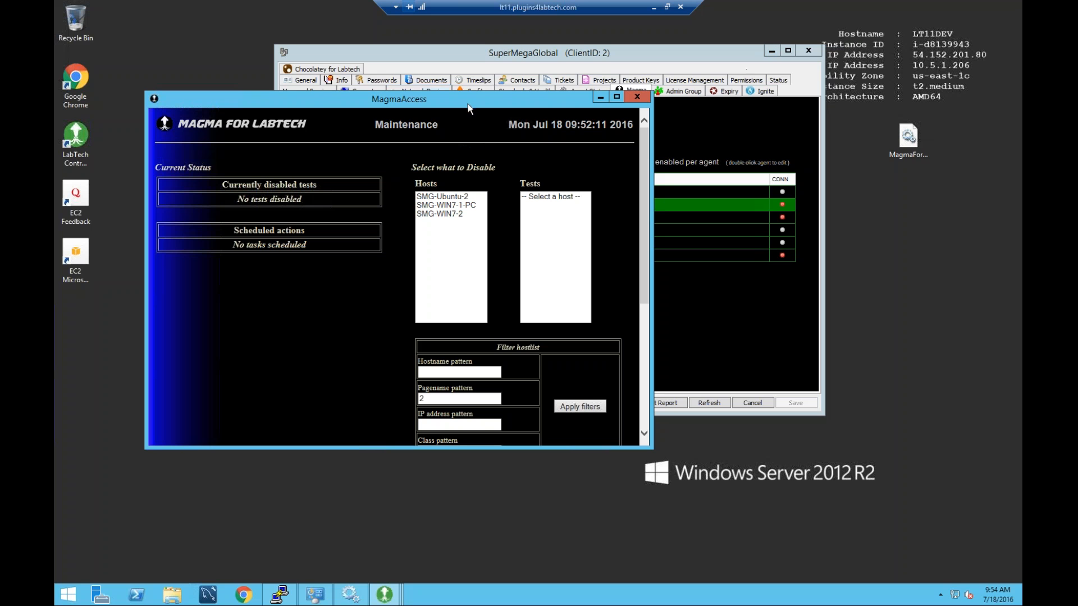
drag(470, 102, 476, 99)
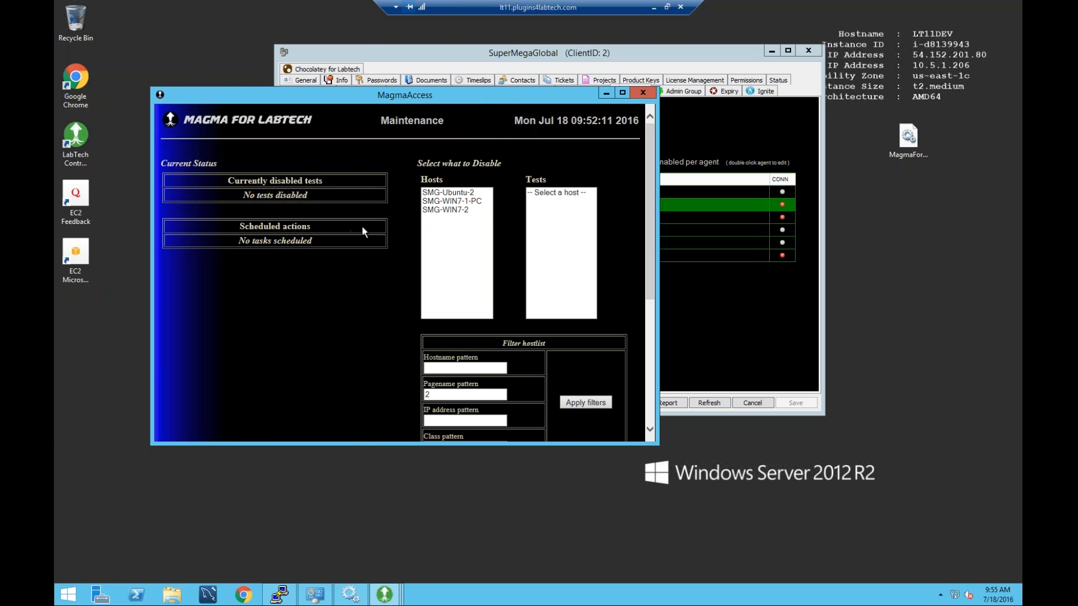
click(451, 209)
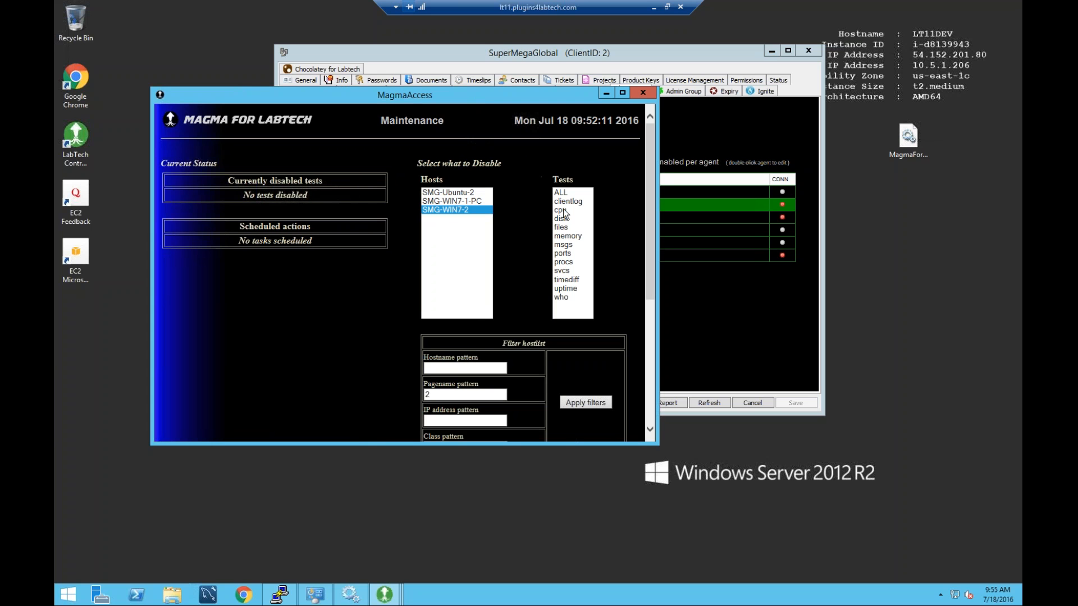
scroll(624, 240, down, 5)
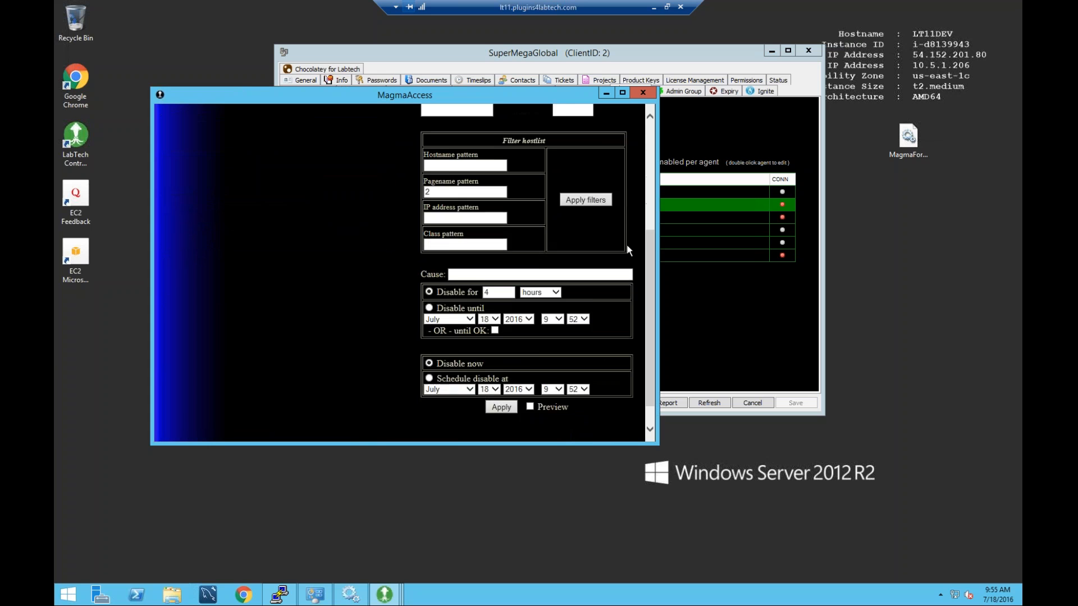
click(475, 243)
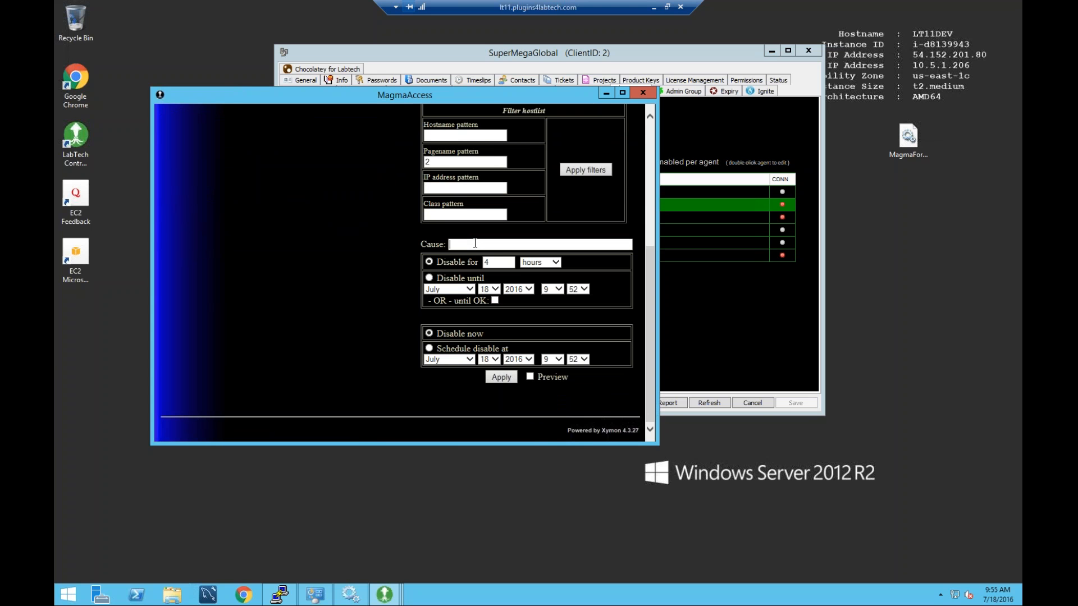
text(backups)
click(544, 262)
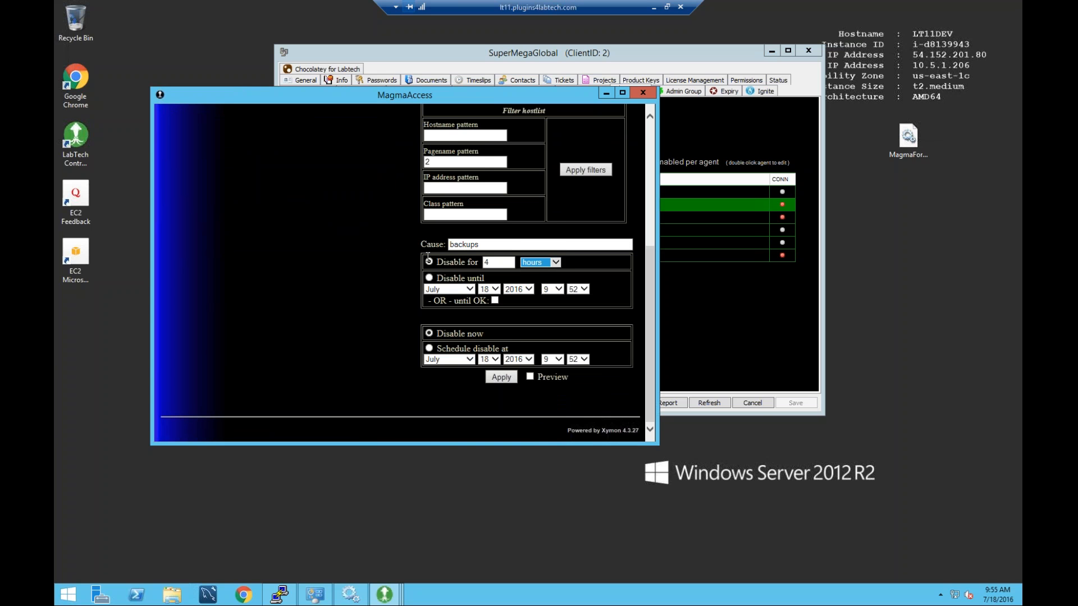
click(429, 261)
click(501, 376)
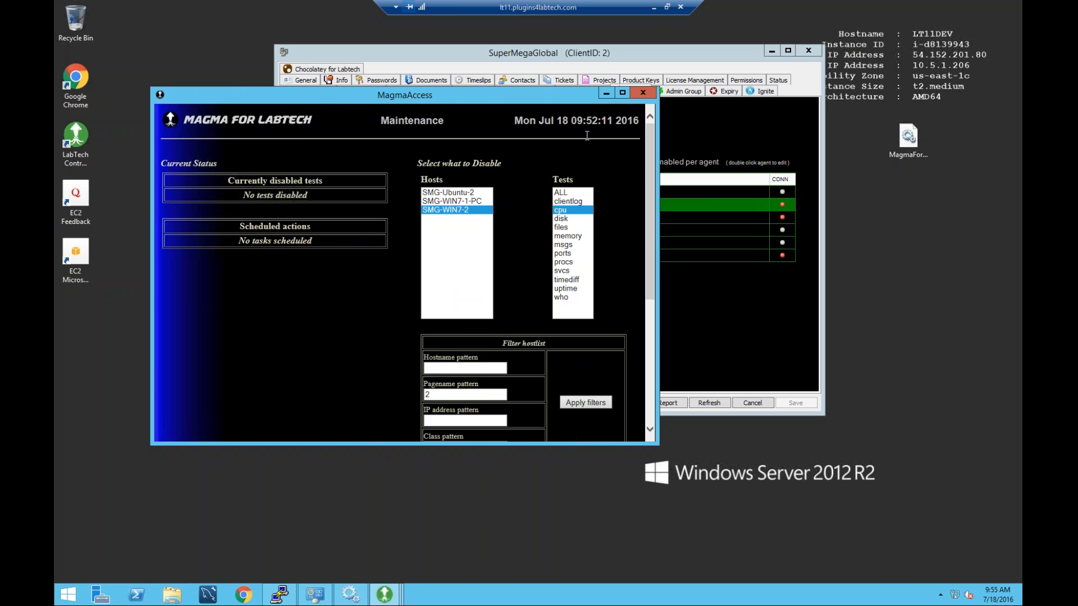
Rearrange the client and maintenance windows, then close the Magma maintenance page.
click(706, 58)
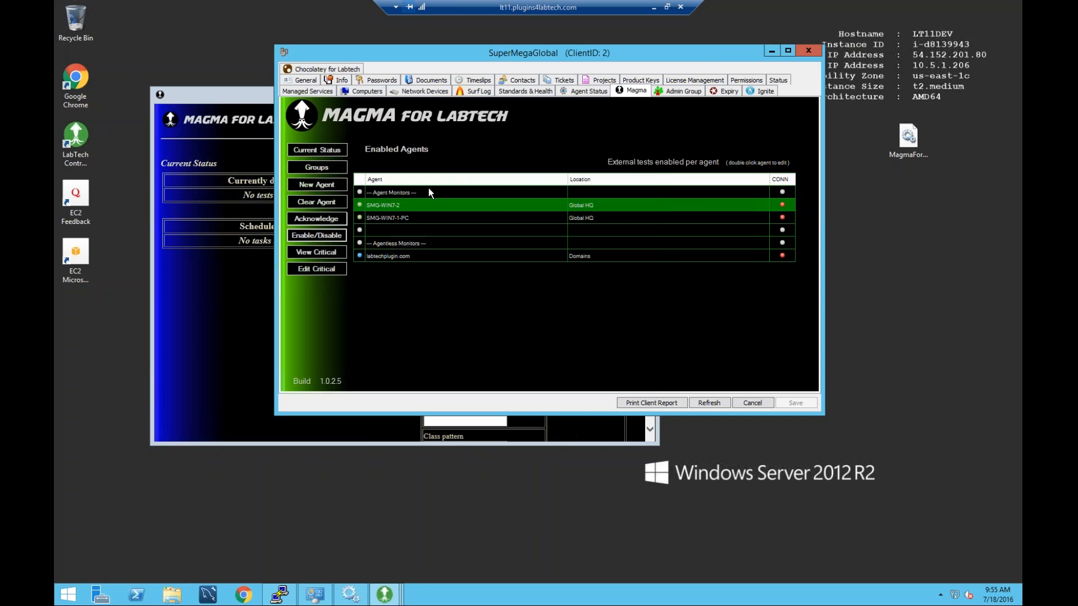
click(195, 92)
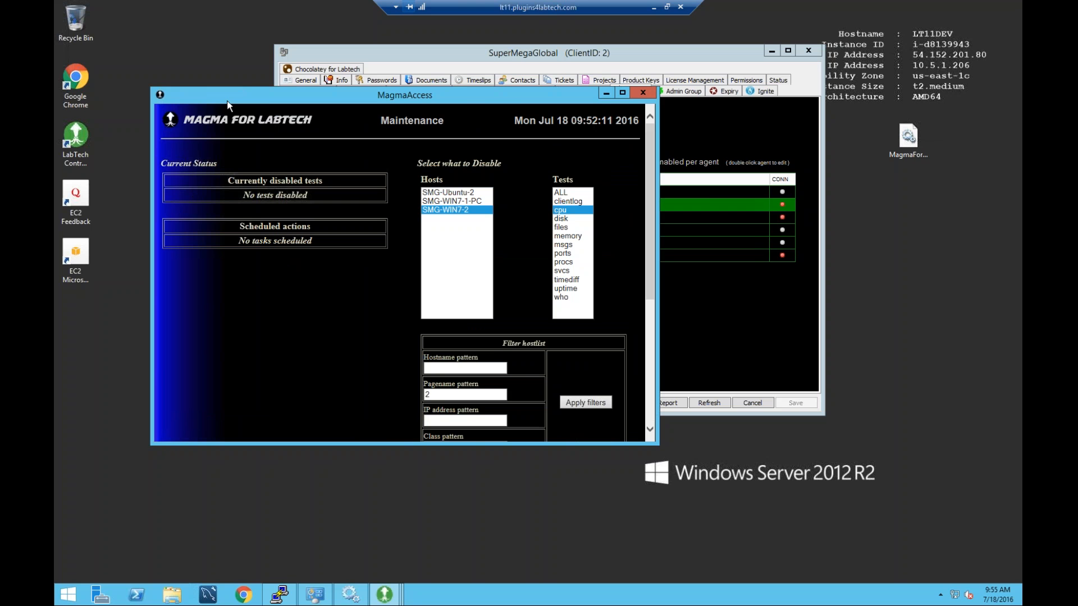
drag(514, 99, 513, 105)
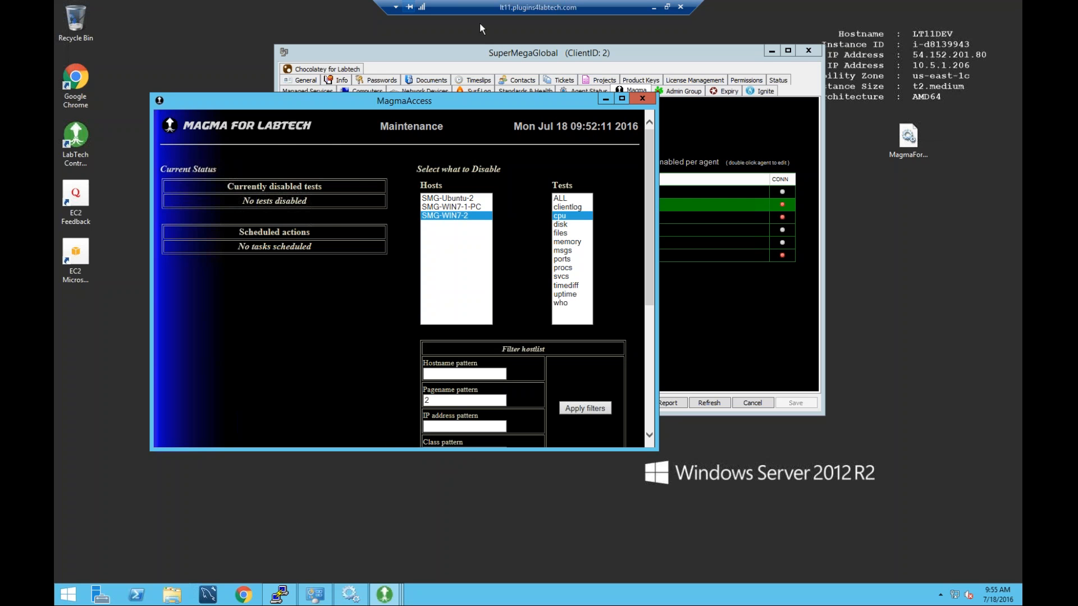
click(478, 56)
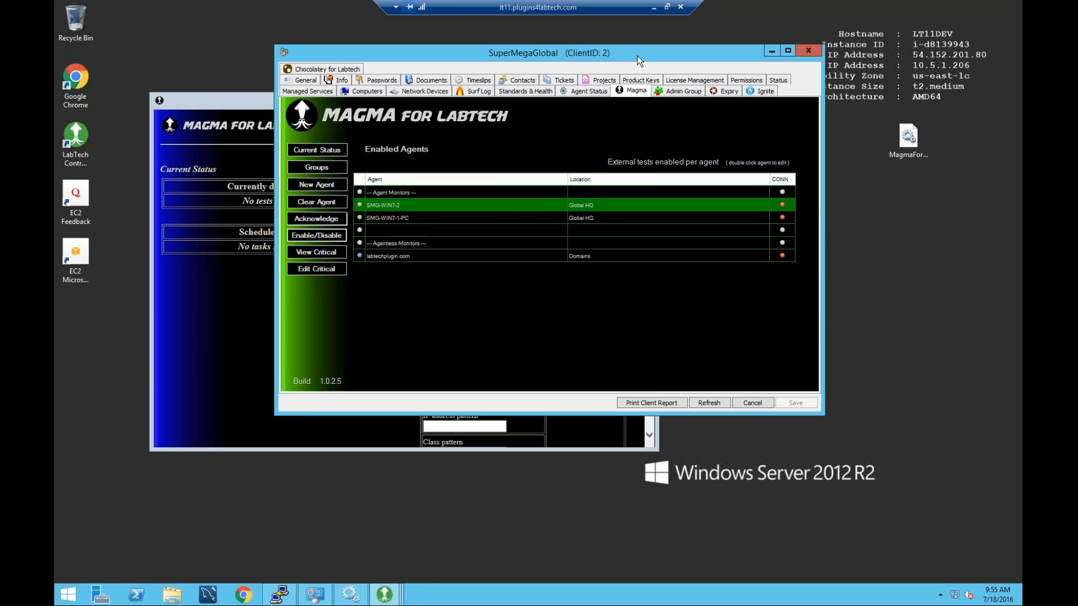
drag(637, 56, 660, 52)
click(294, 98)
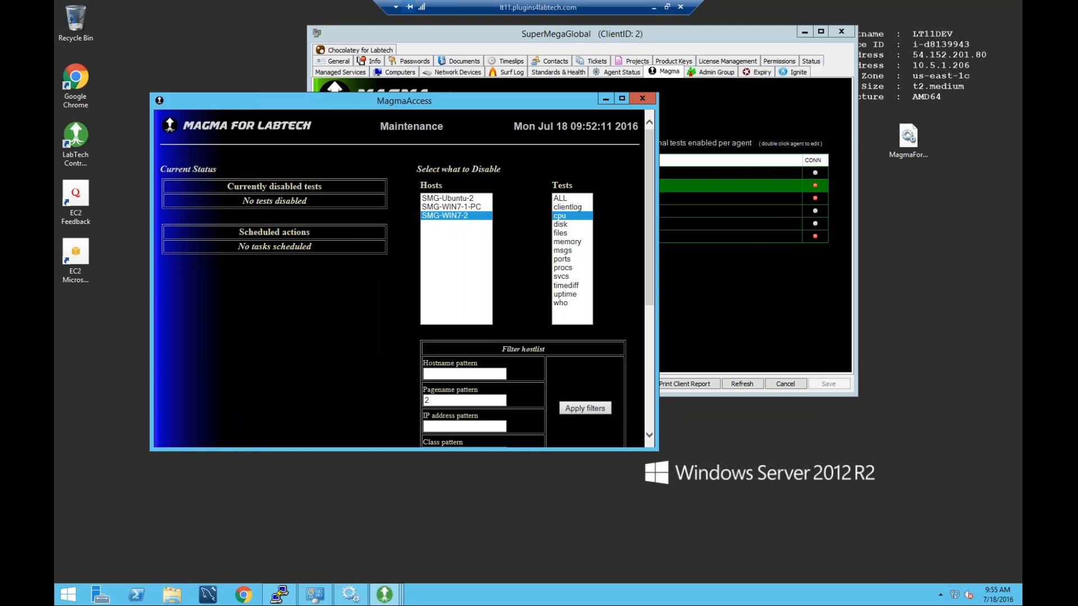
click(642, 99)
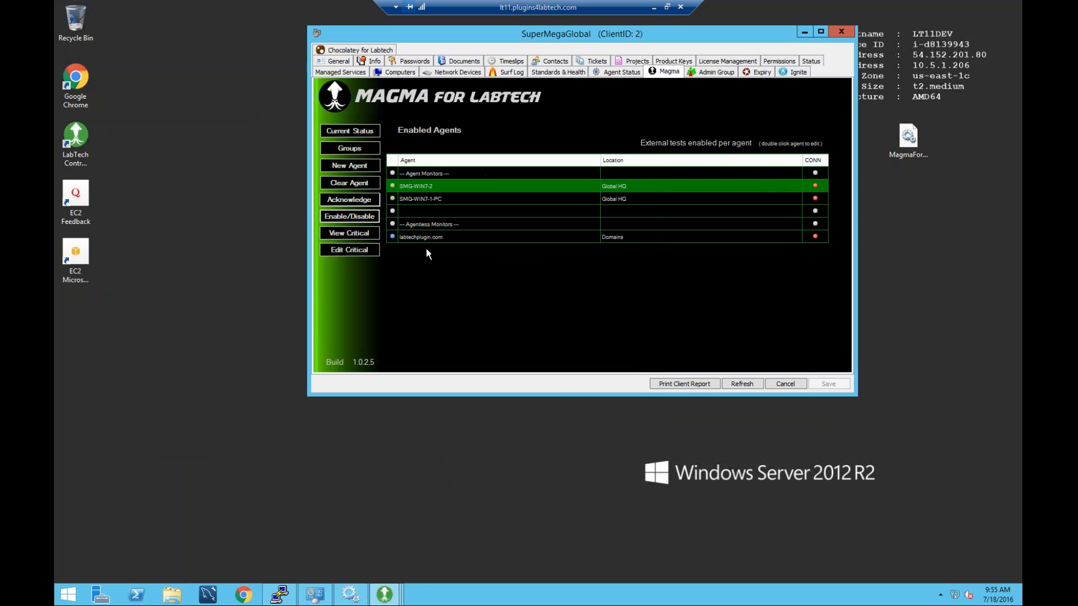
Confirm every critical system is OK and review the critical systems editor, then close SuperMegaGlobal's window.
click(359, 232)
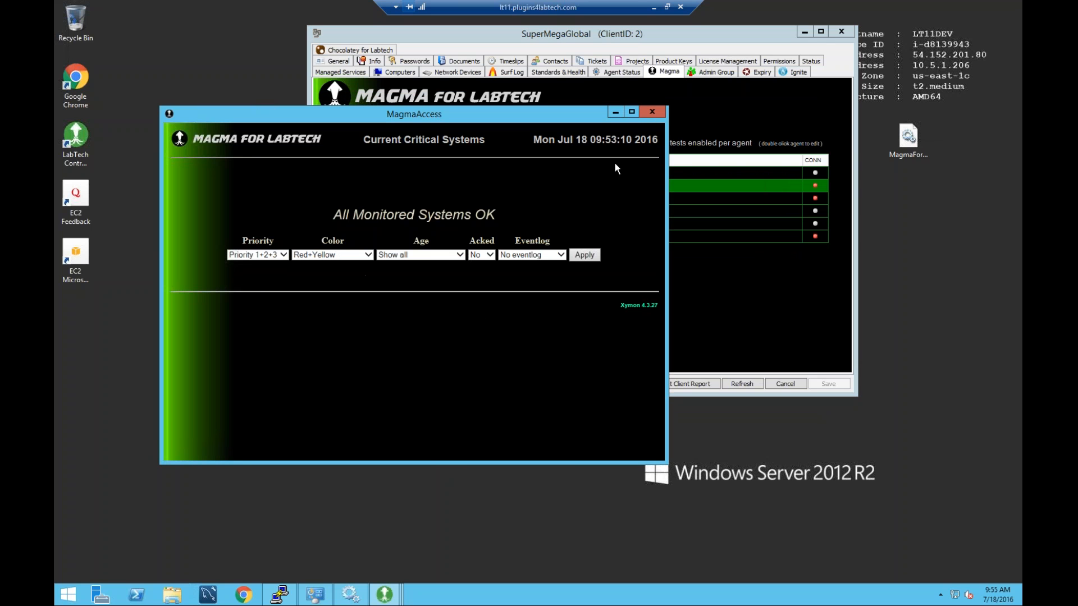
click(653, 114)
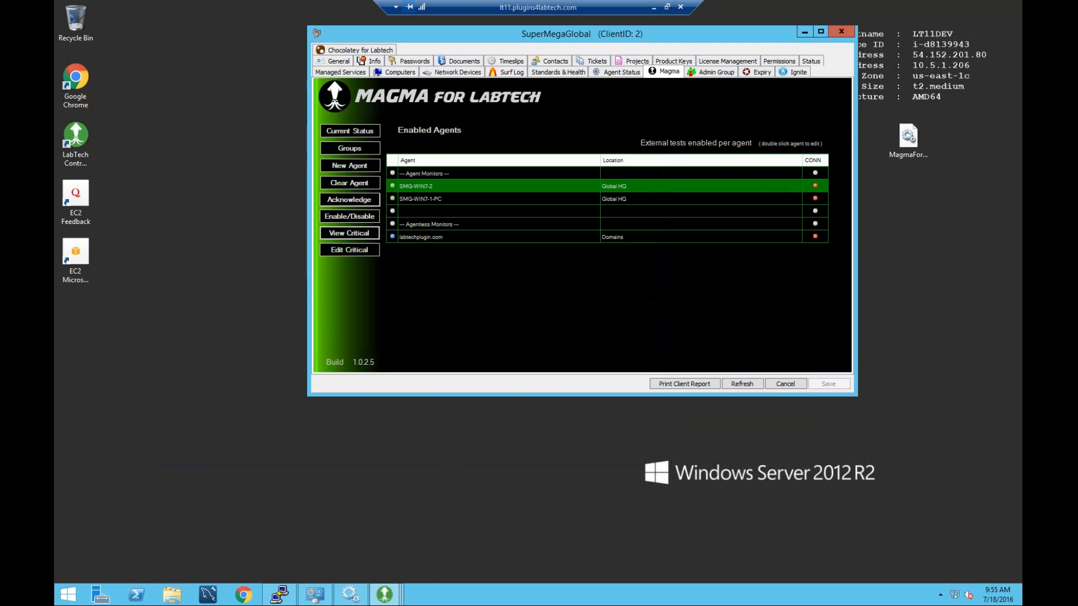
click(357, 250)
scroll(555, 259, down, 3)
scroll(555, 261, up, 3)
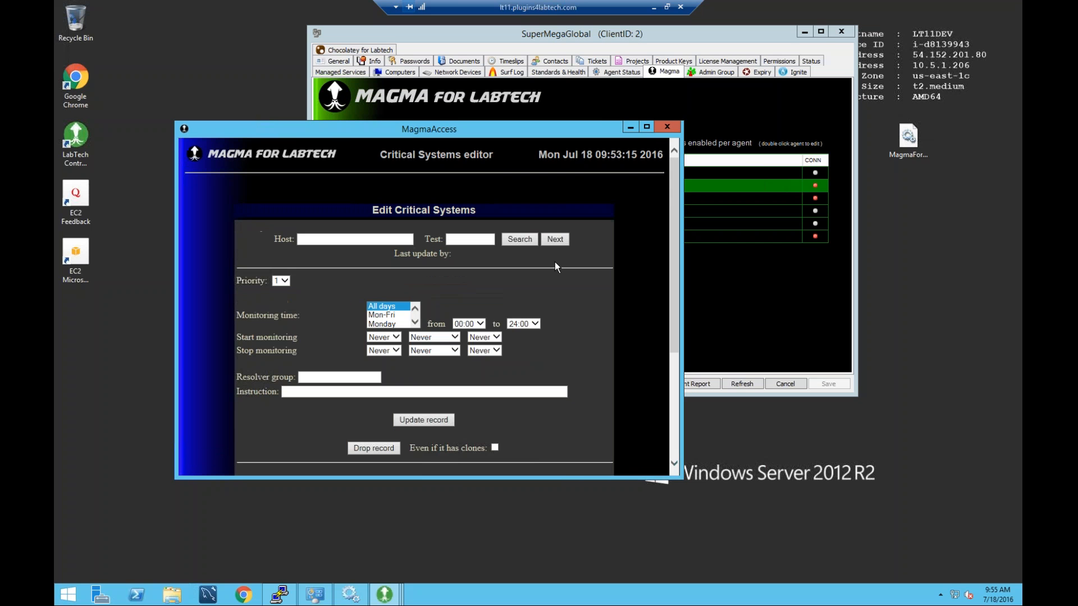
click(668, 126)
click(837, 28)
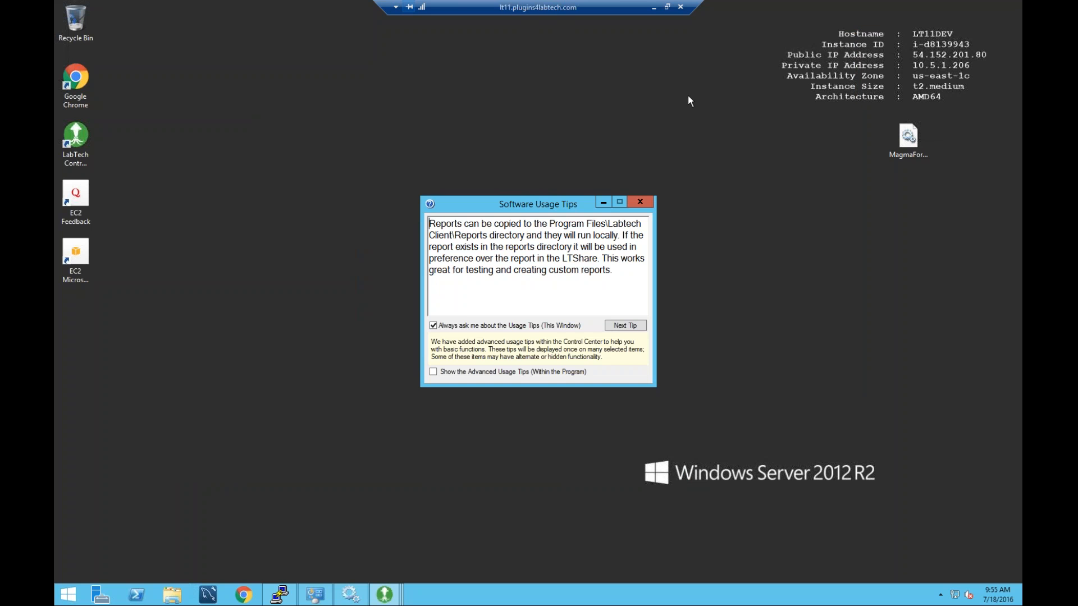
Restore the Navigator and open the Magma For LabTech configuration window.
click(387, 594)
click(183, 67)
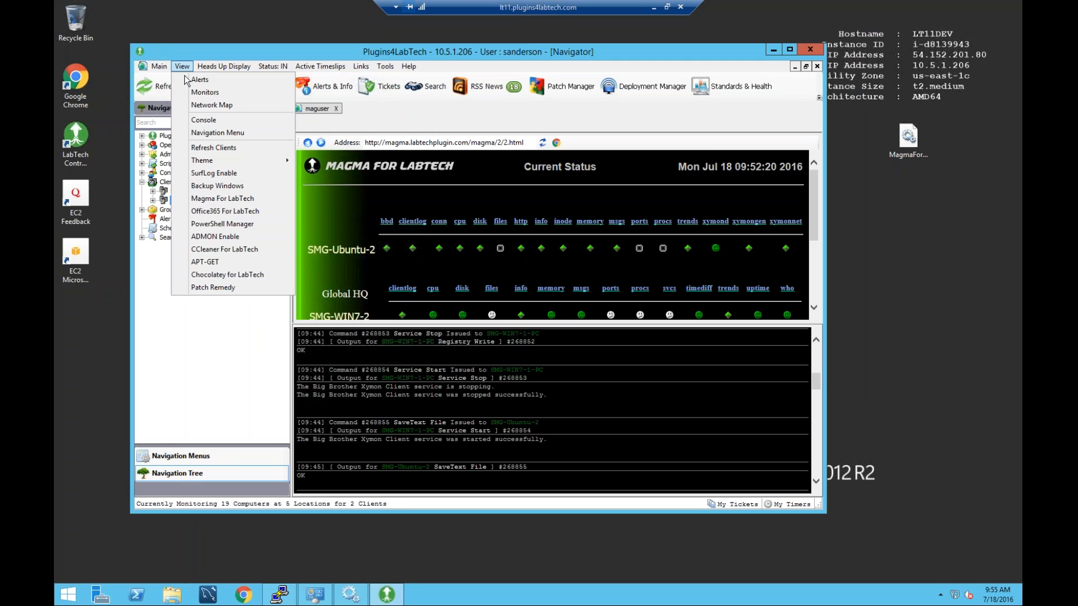
click(213, 198)
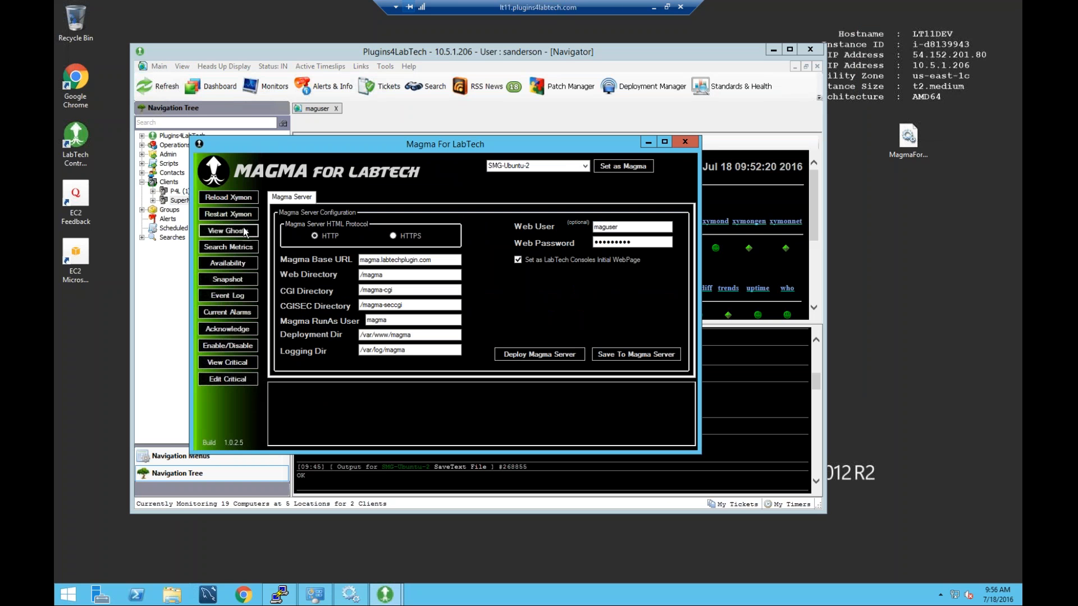
drag(330, 146, 378, 122)
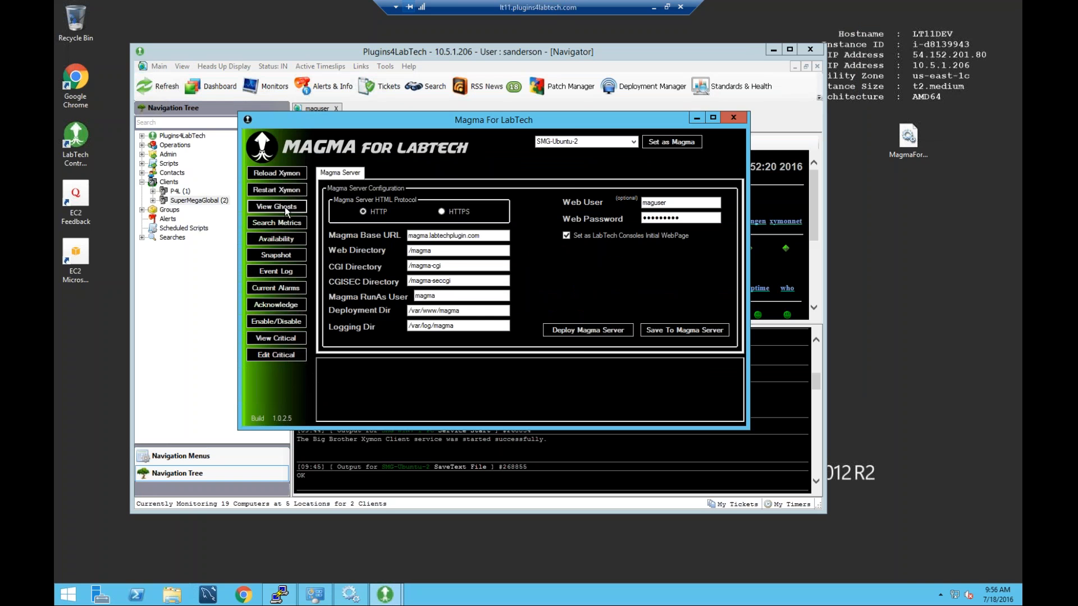
Review the ghost clients report listing LT11DEV, then close it.
click(287, 207)
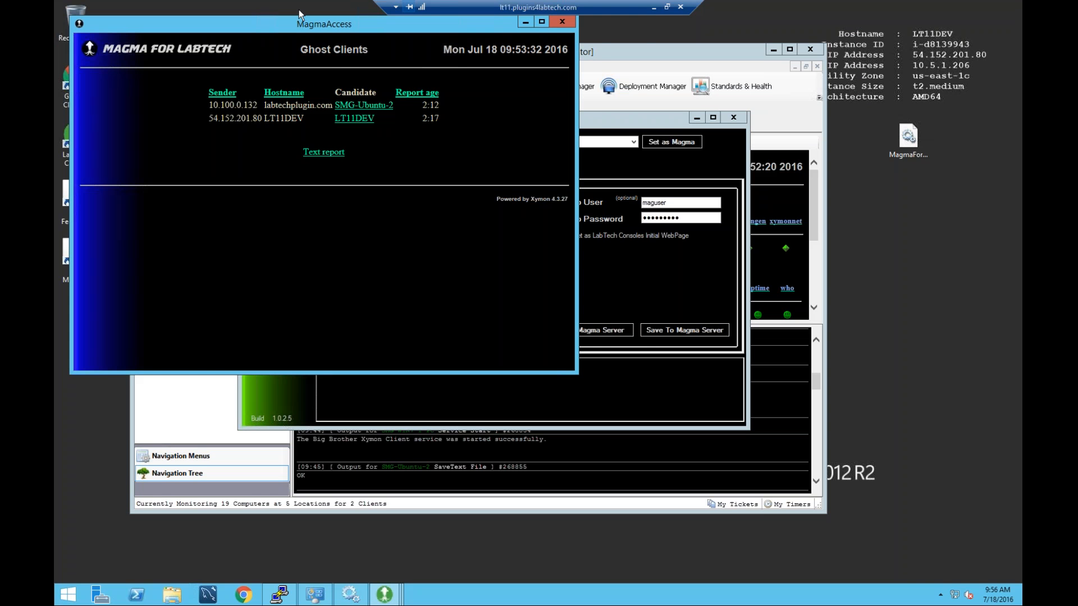
drag(254, 28, 340, 64)
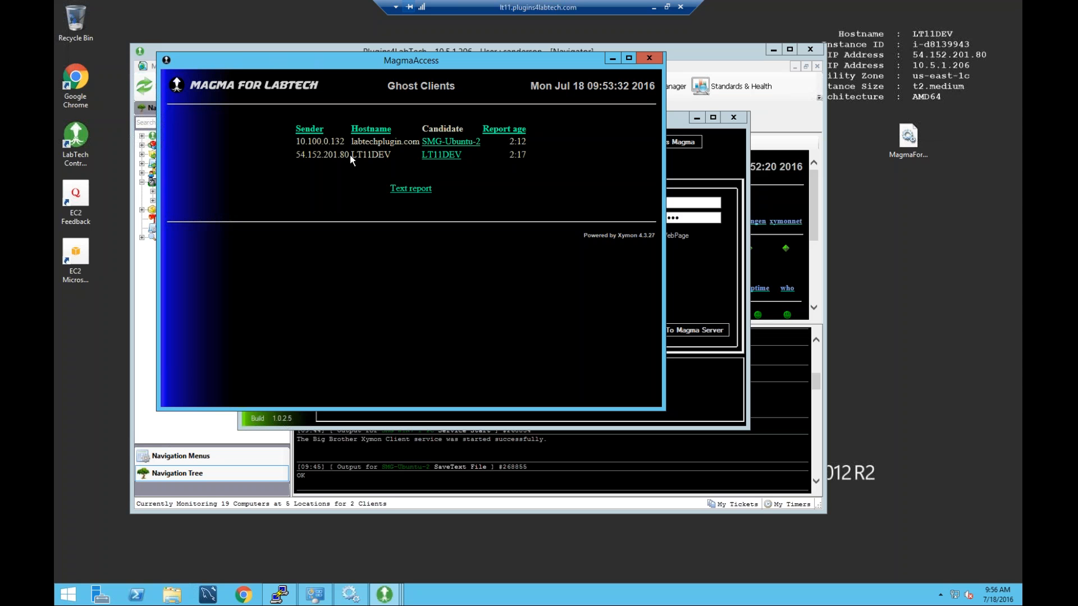
drag(350, 155, 387, 161)
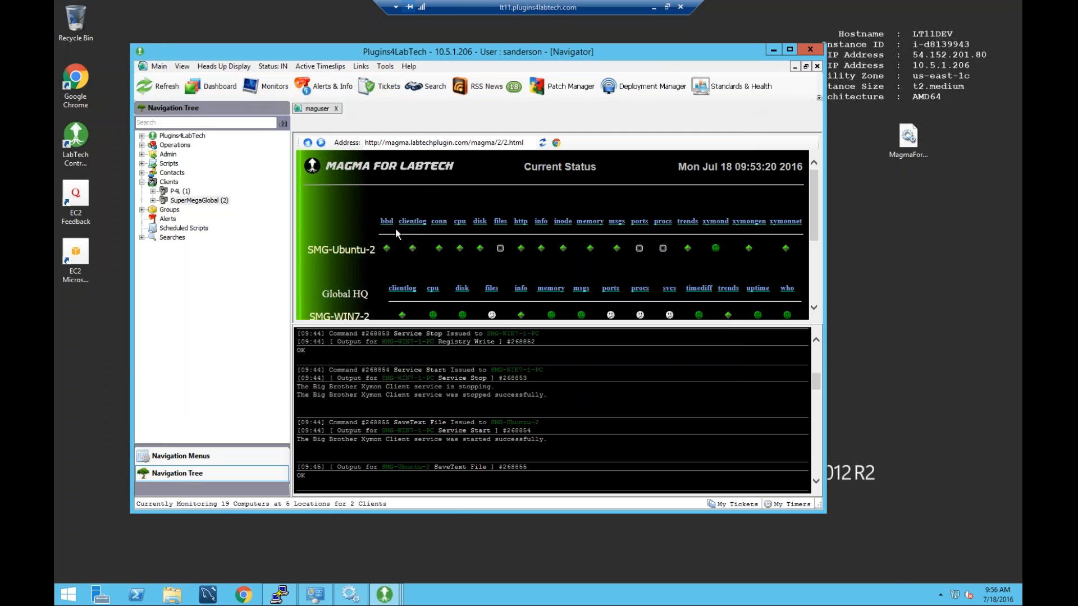
click(384, 594)
click(538, 514)
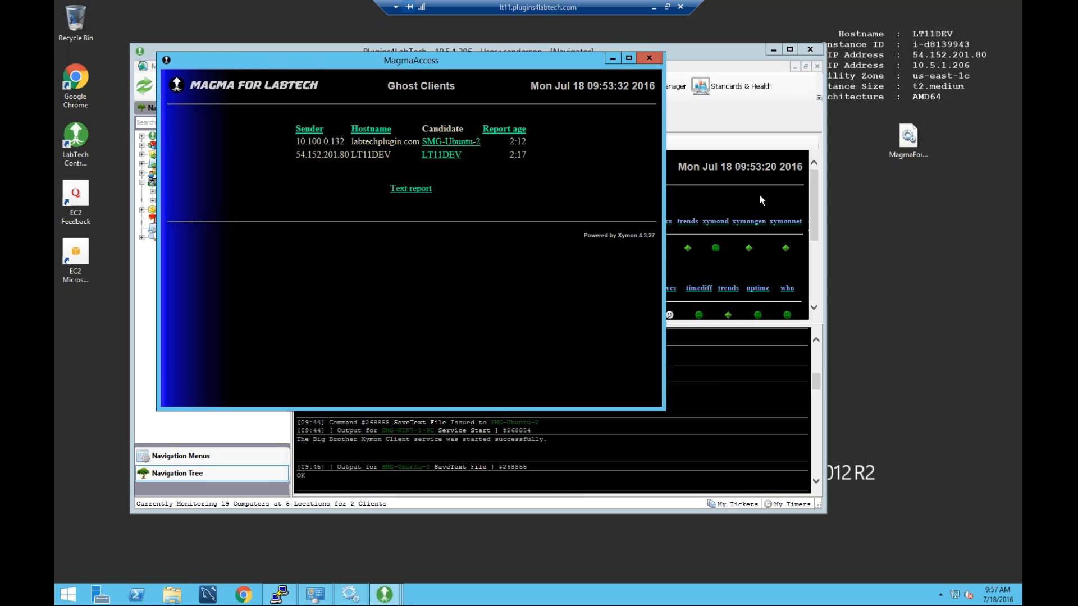
click(649, 58)
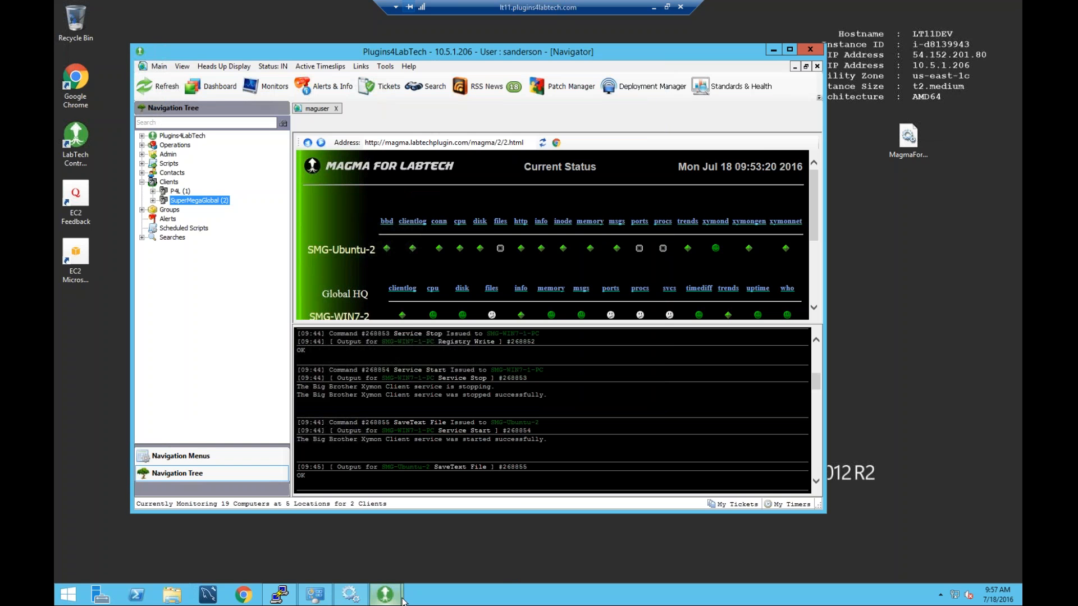
Return to the Magma configuration window and open its metrics report page.
click(385, 594)
click(438, 544)
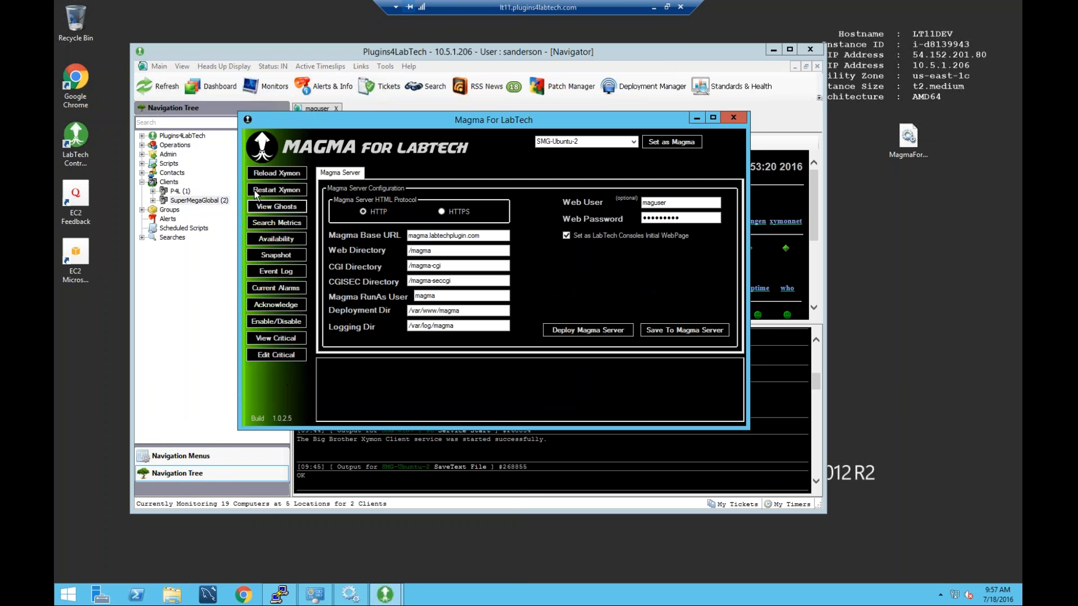
click(293, 222)
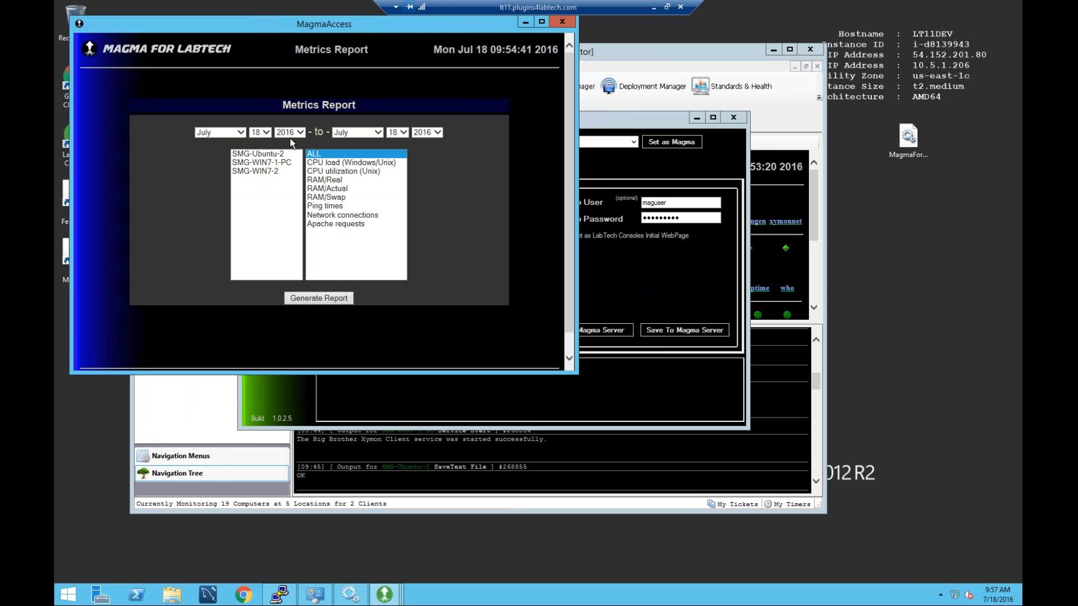
click(269, 172)
click(562, 22)
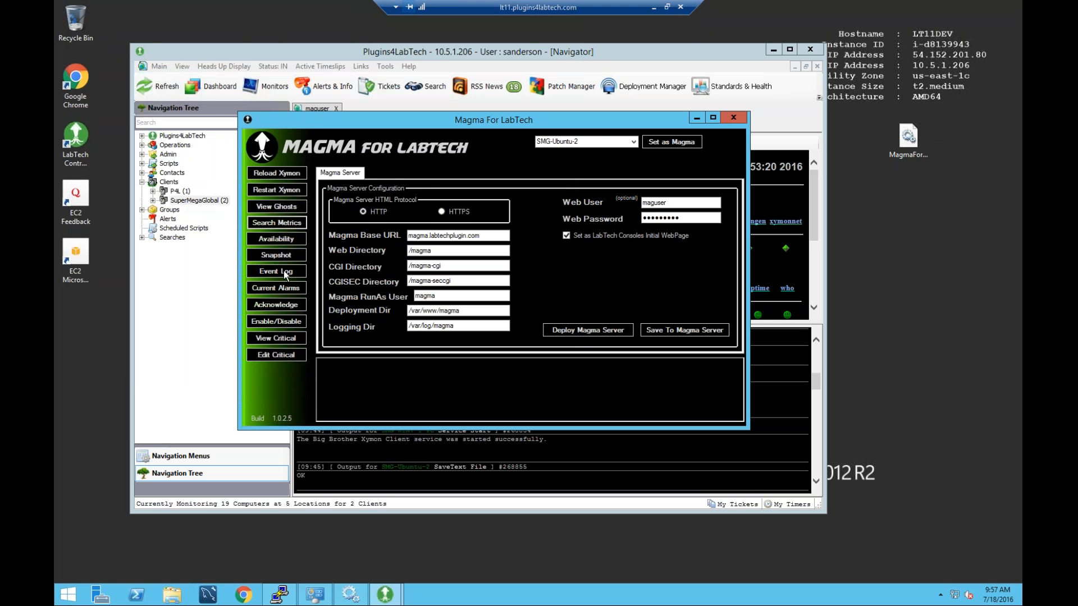
click(252, 257)
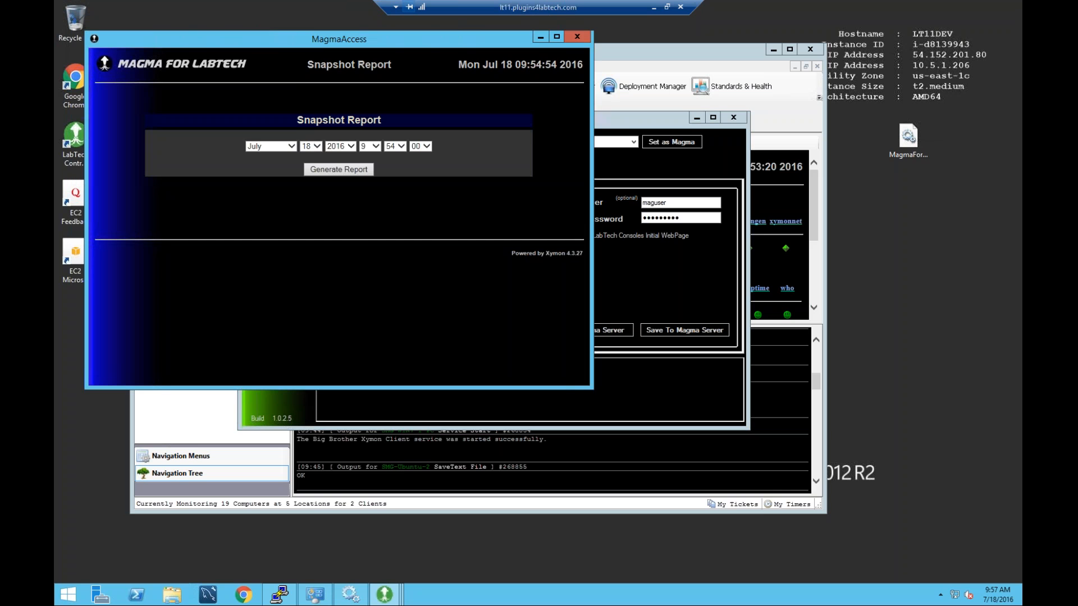
click(290, 146)
click(289, 145)
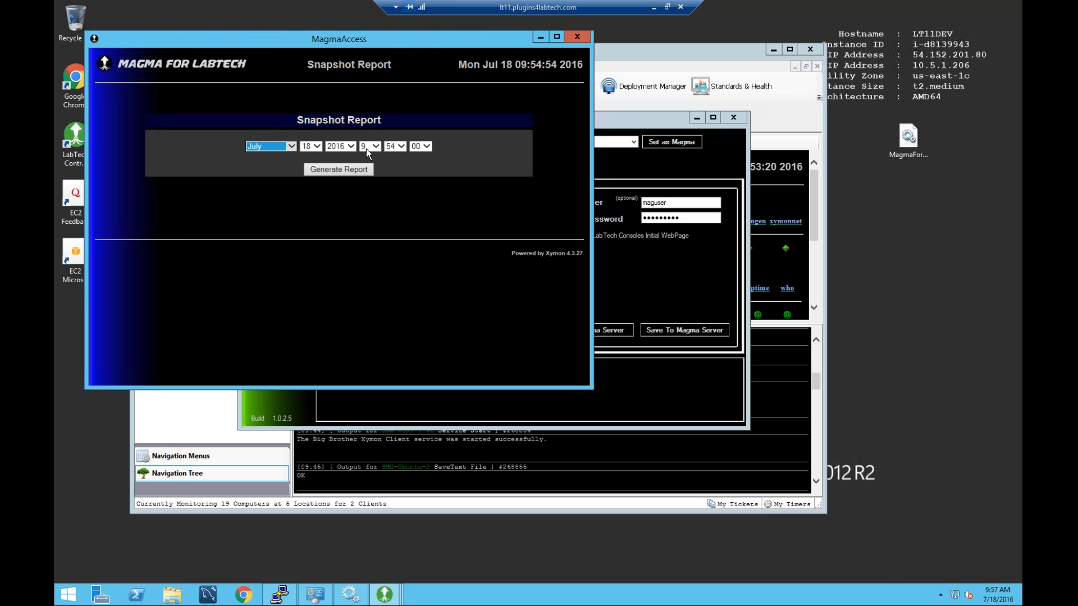
click(351, 146)
click(340, 130)
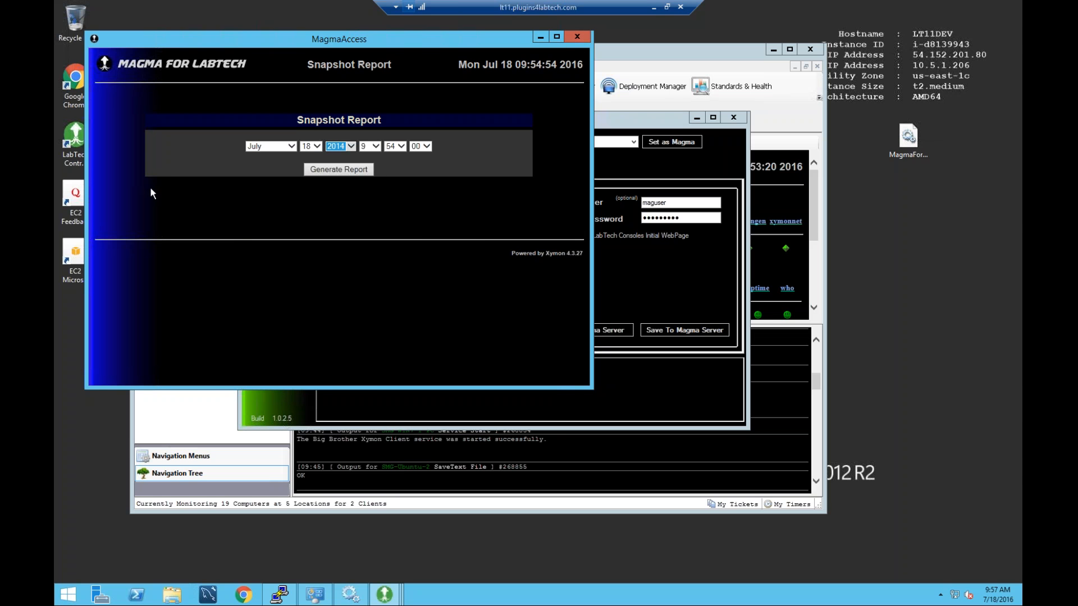
click(577, 36)
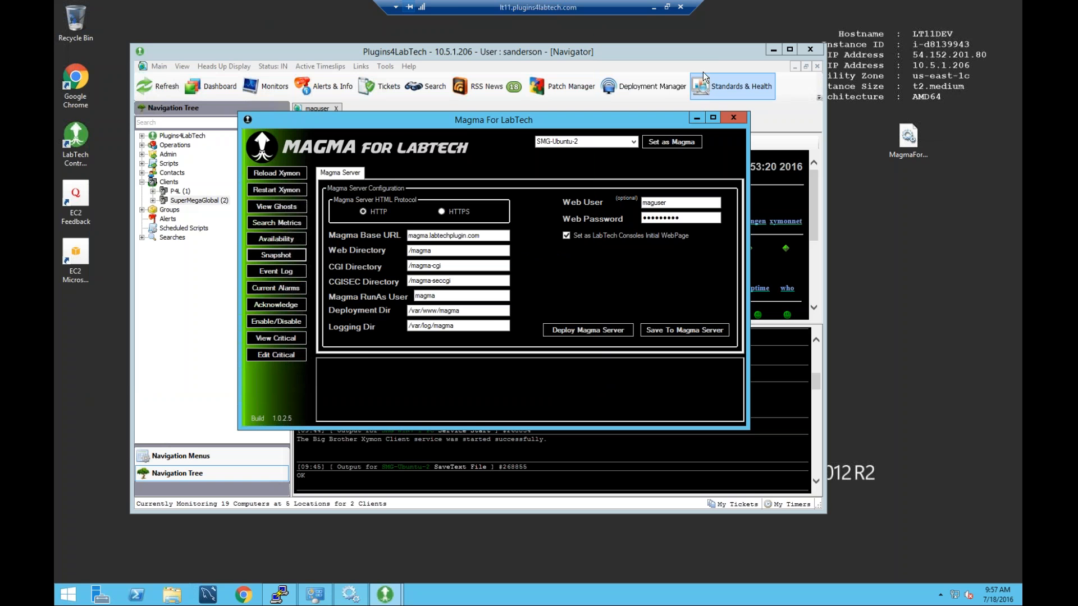
Browse the MagmaAccess event log search page, then close it.
click(713, 46)
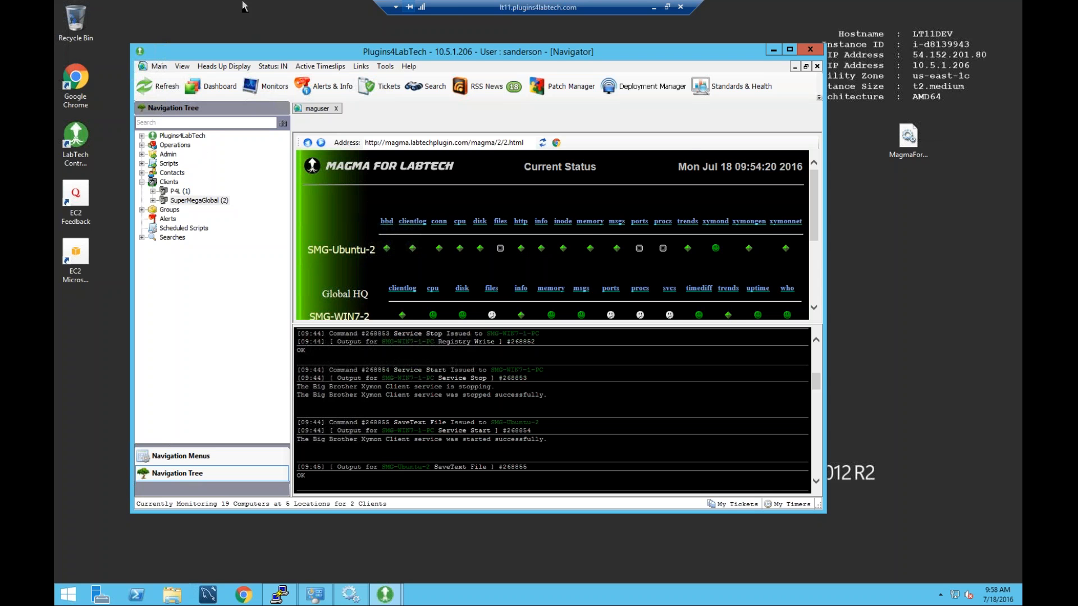
click(773, 49)
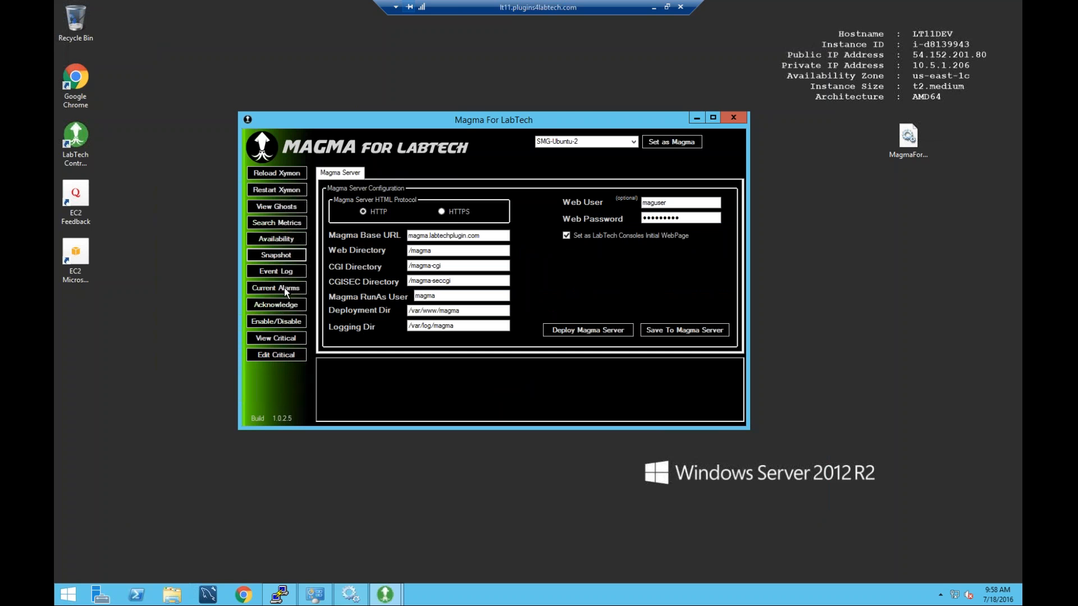
click(288, 273)
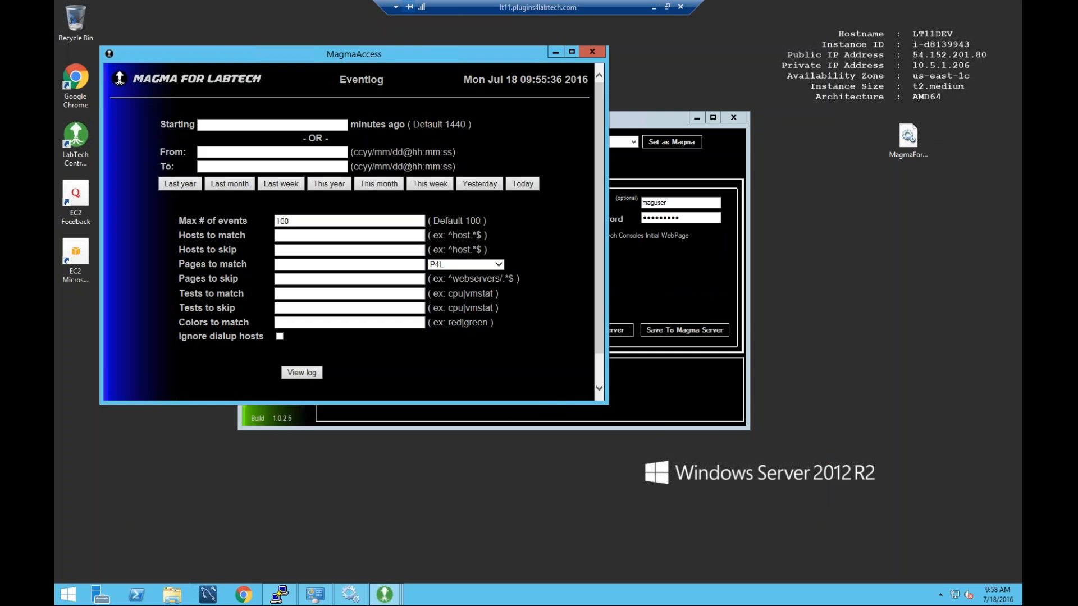
scroll(394, 201, down, 1)
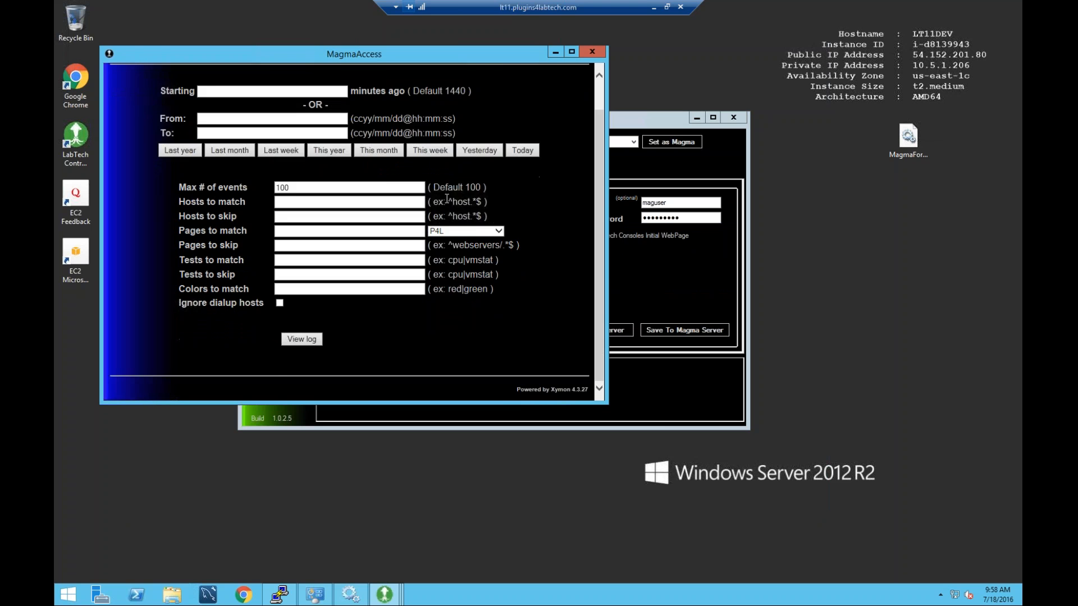
scroll(447, 199, up, 1)
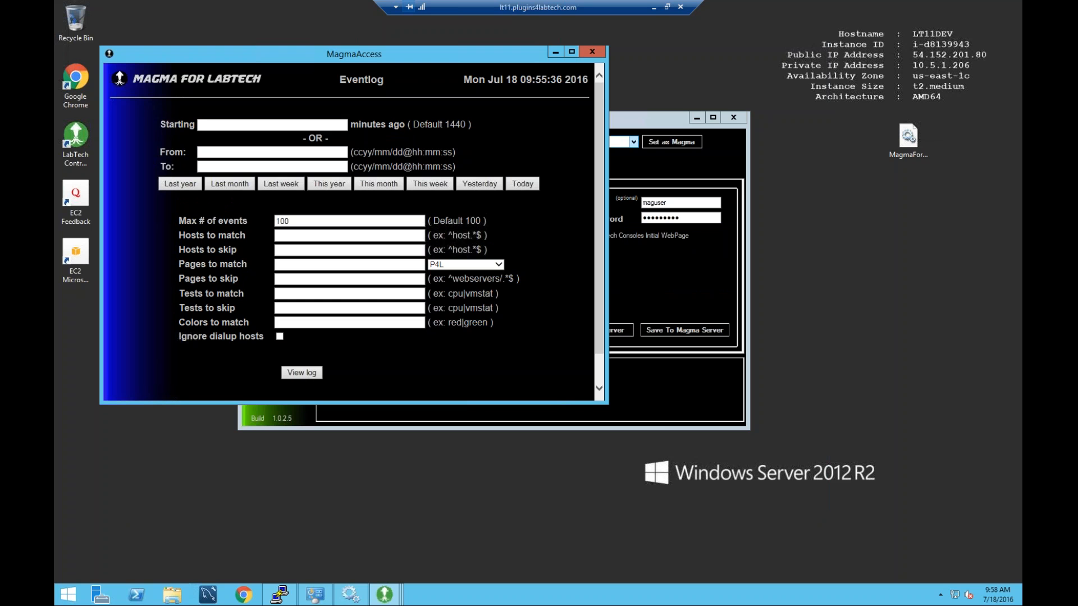
click(596, 51)
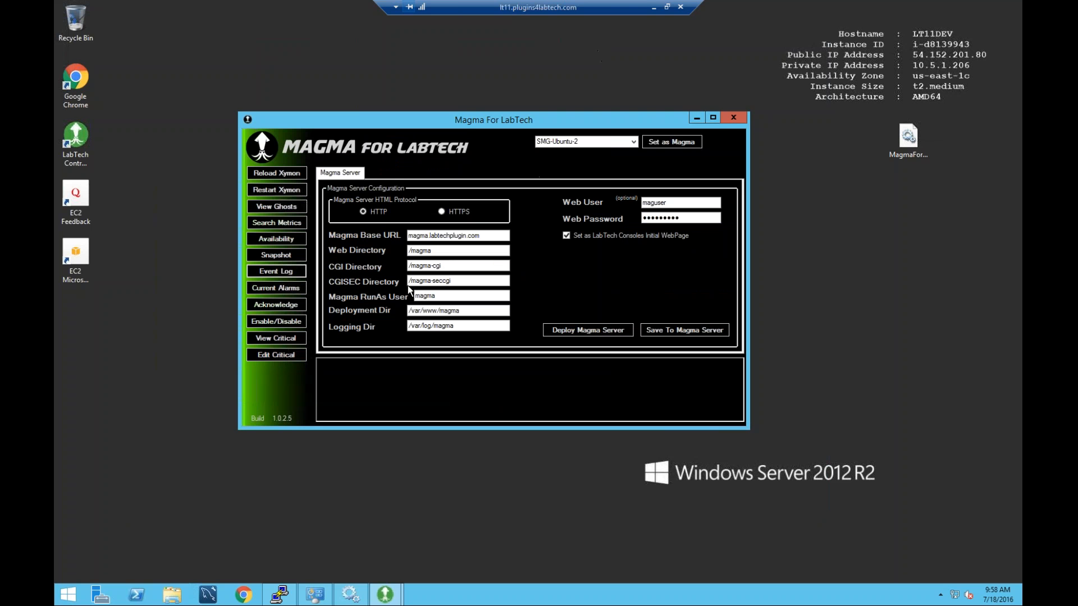
Glance at the Enable/Disable tests page without changes, then bring the main console forward.
click(288, 322)
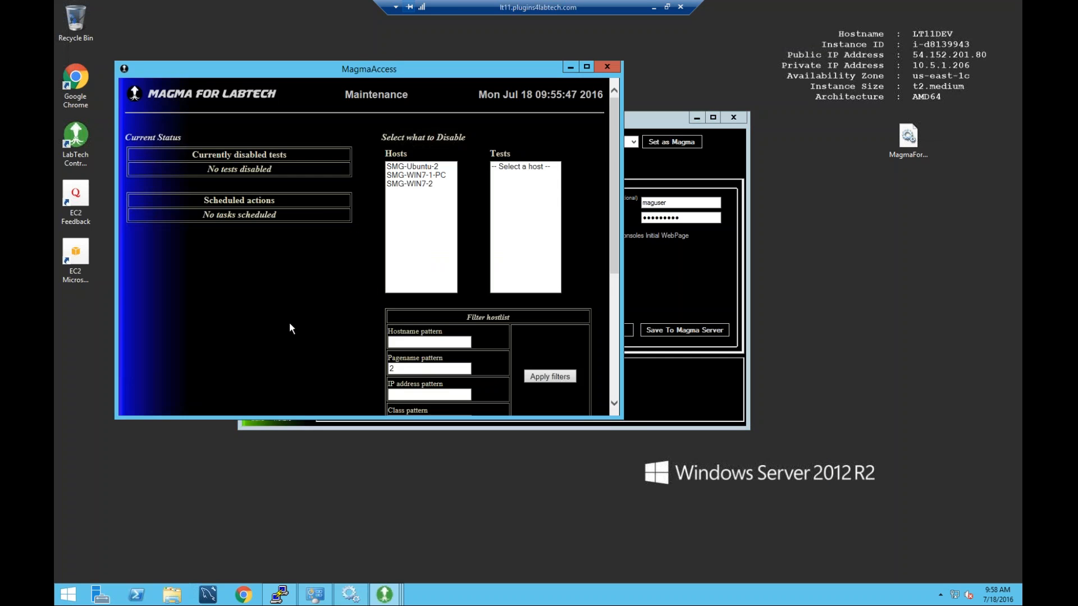
click(608, 67)
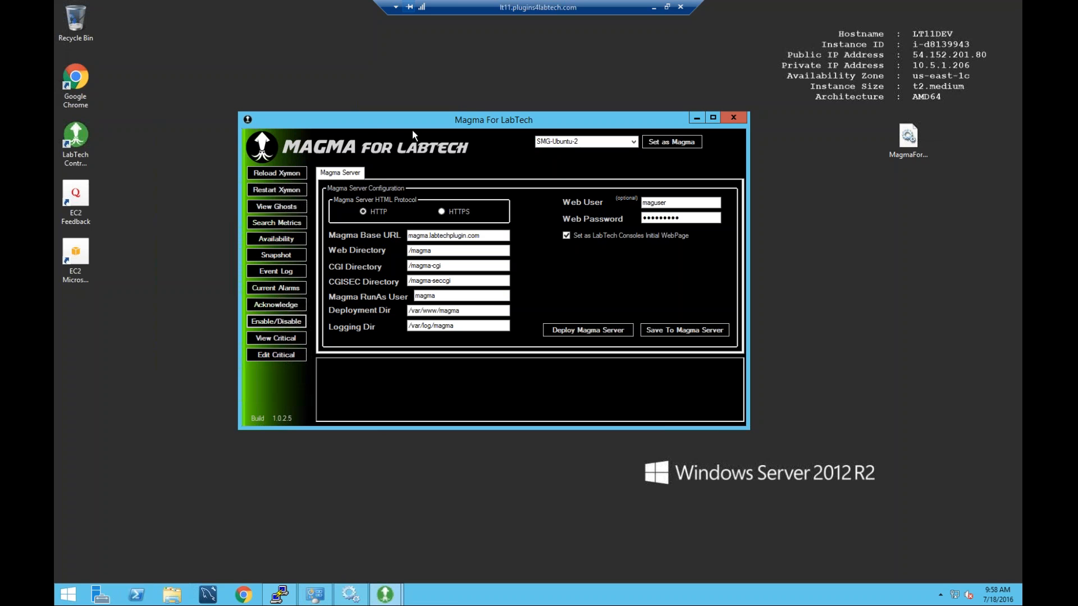
click(385, 594)
click(456, 548)
mouse_move(385, 598)
click(328, 547)
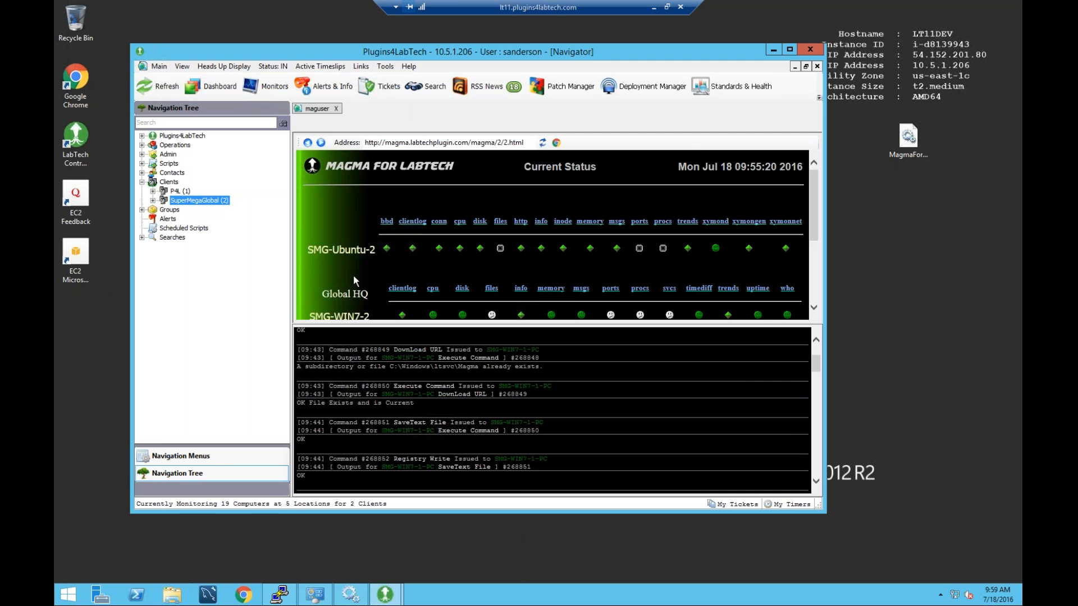
Close the Magma for LabTech window and reload the Magma client list.
mouse_move(385, 596)
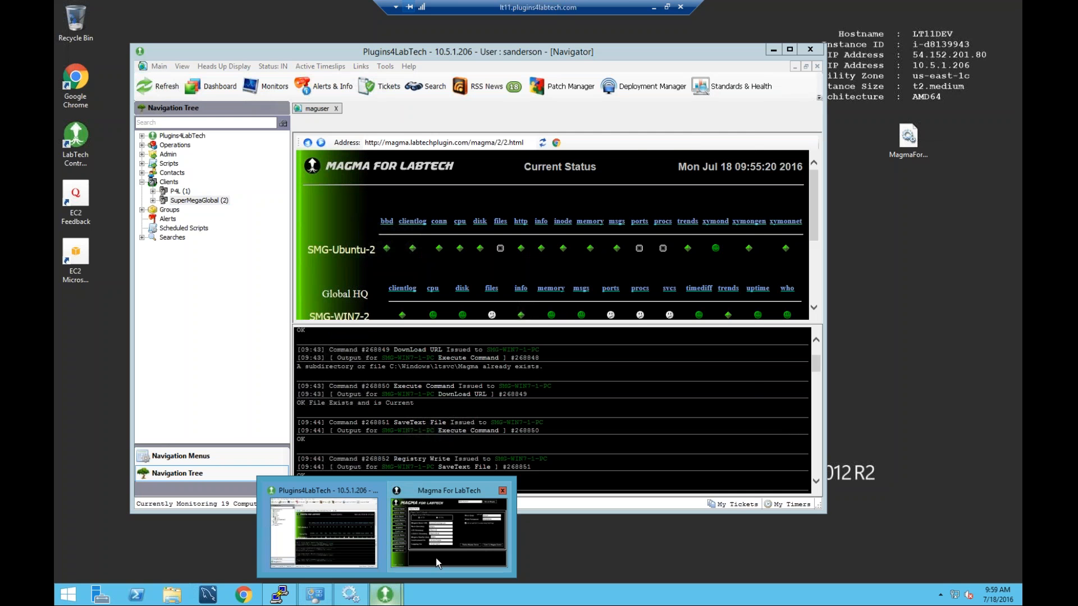
click(435, 558)
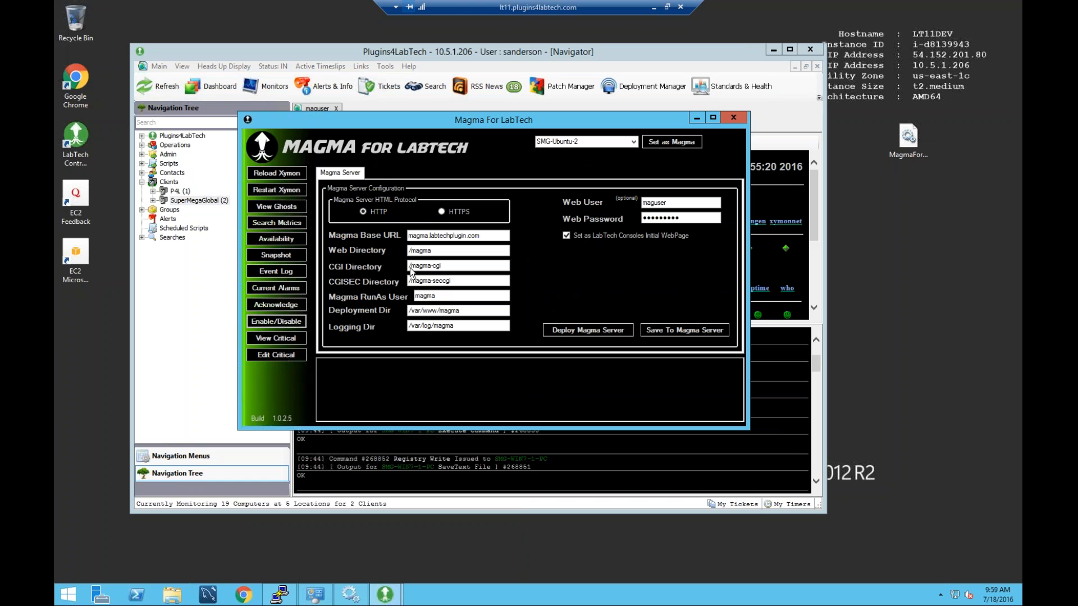
click(729, 116)
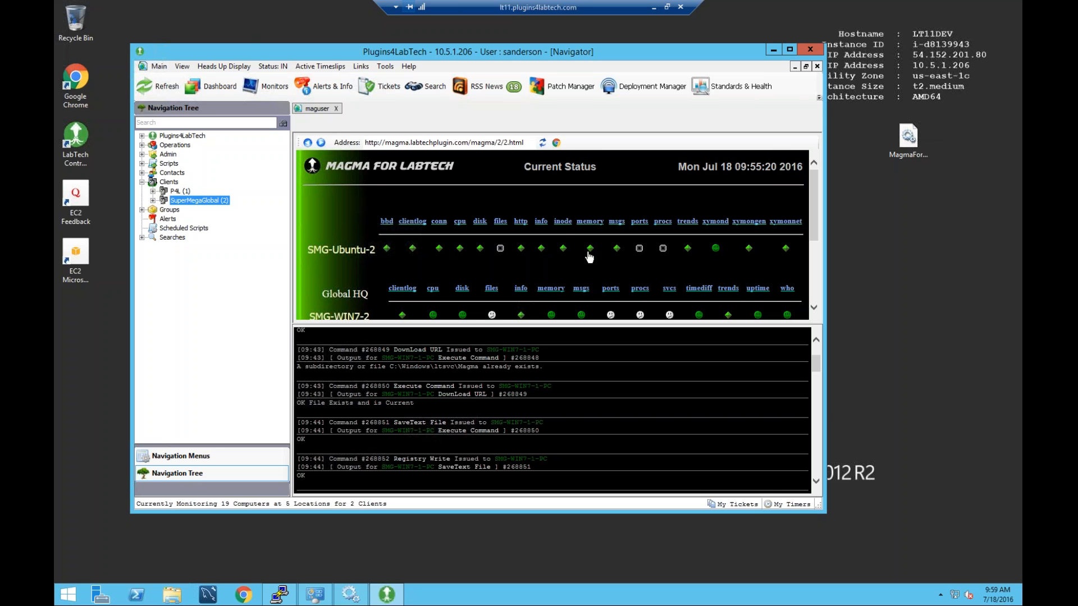
click(307, 143)
click(543, 143)
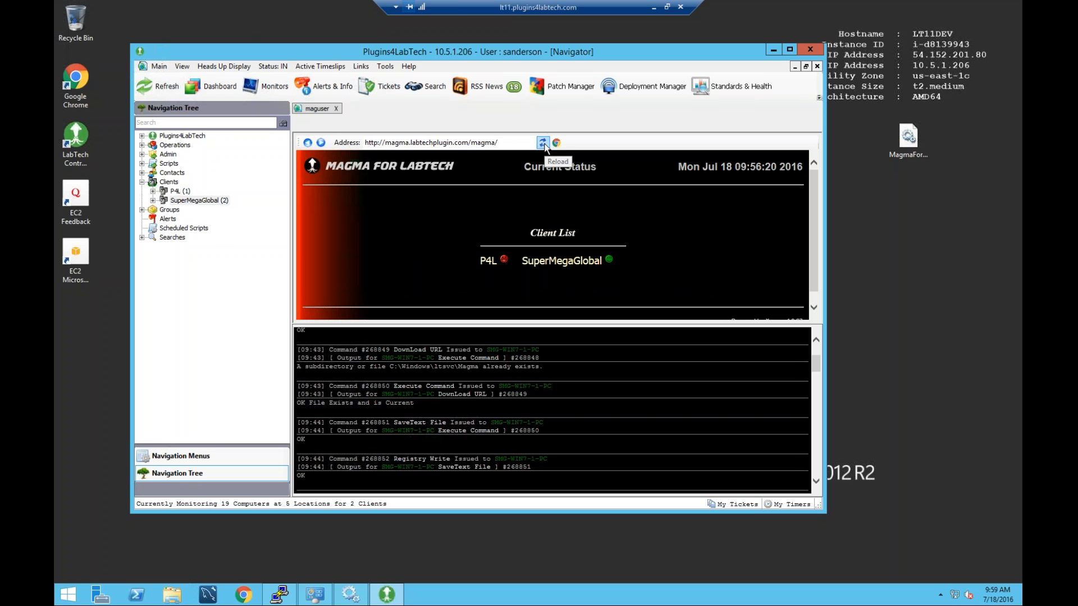
Inspect LT11DEV's failing disk test, drive Z at 98% over 95% panic, then reopen Magma For LabTech.
click(504, 262)
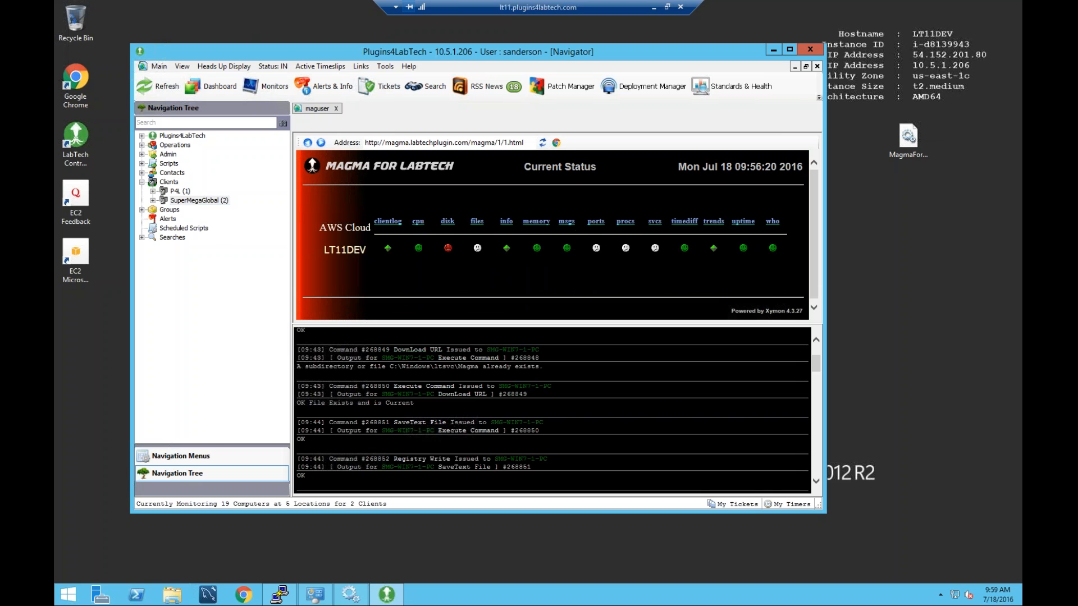
click(448, 249)
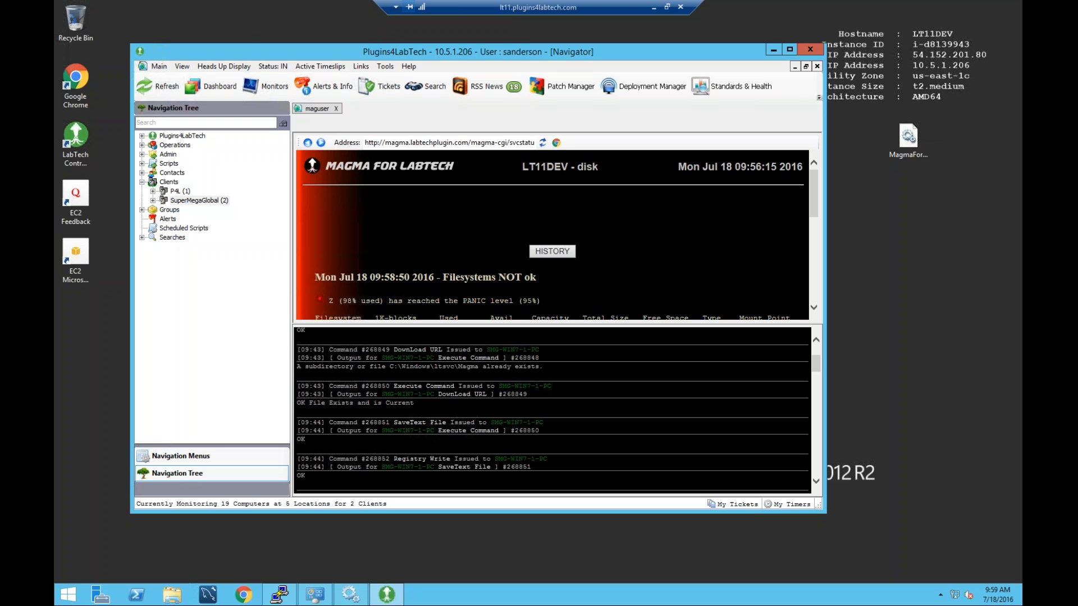
scroll(551, 235, down, 1)
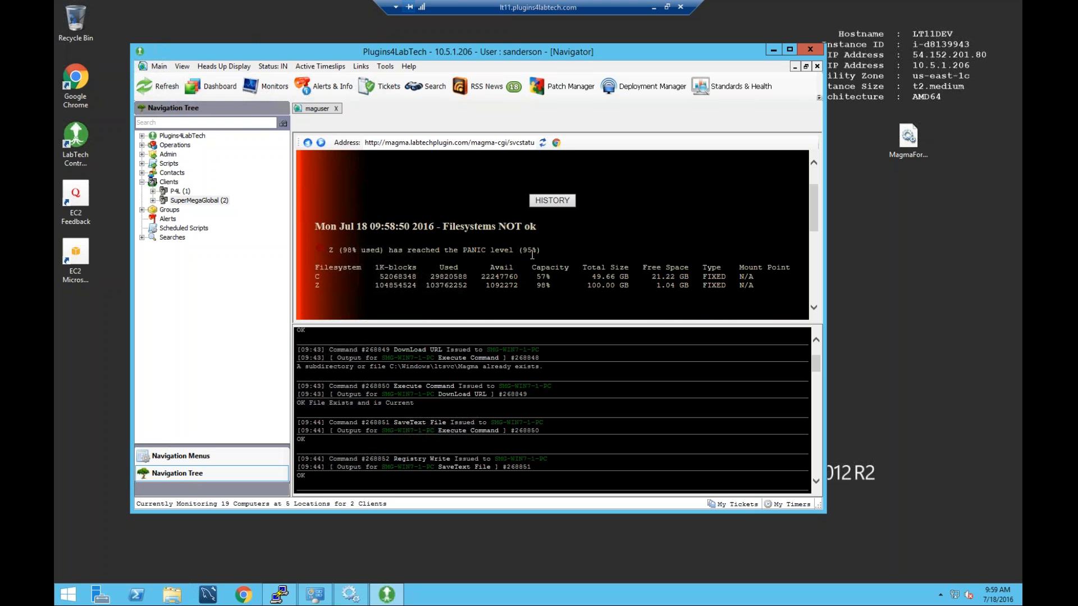
drag(532, 254, 527, 255)
triple_click(394, 294)
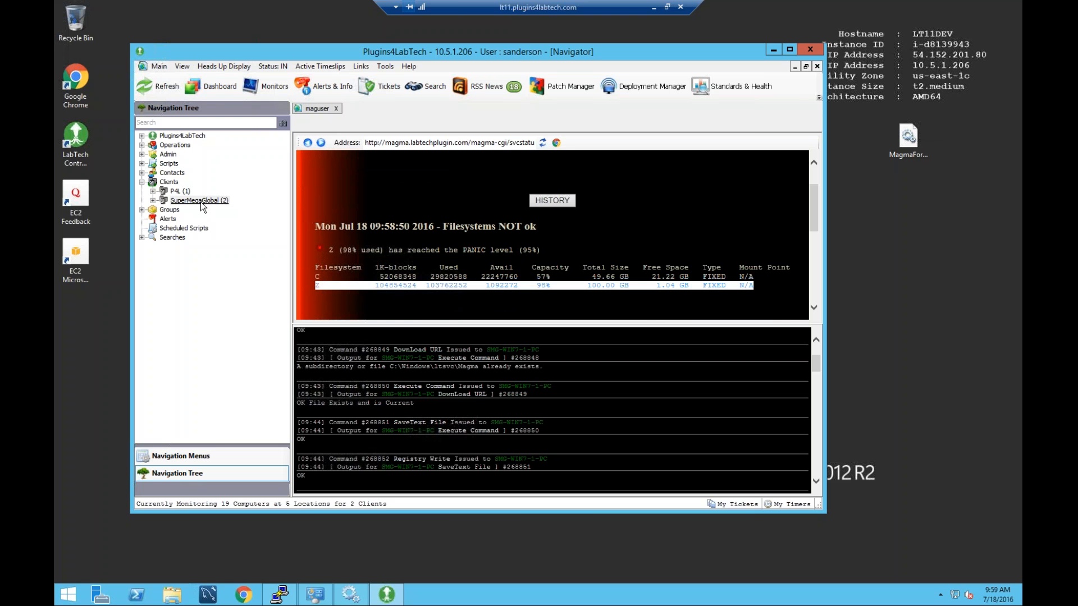
click(182, 68)
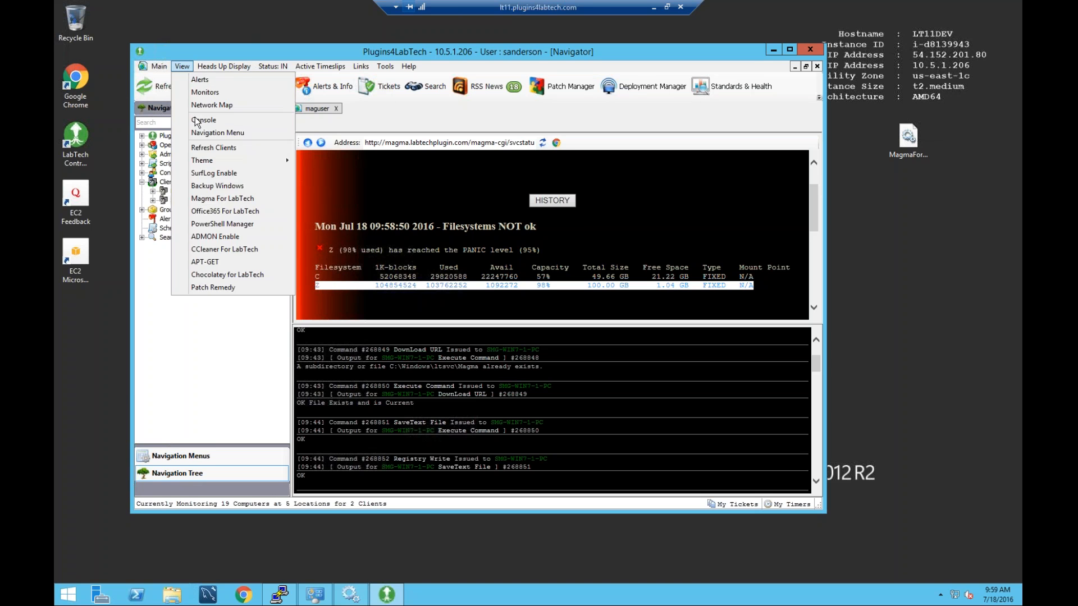
click(194, 202)
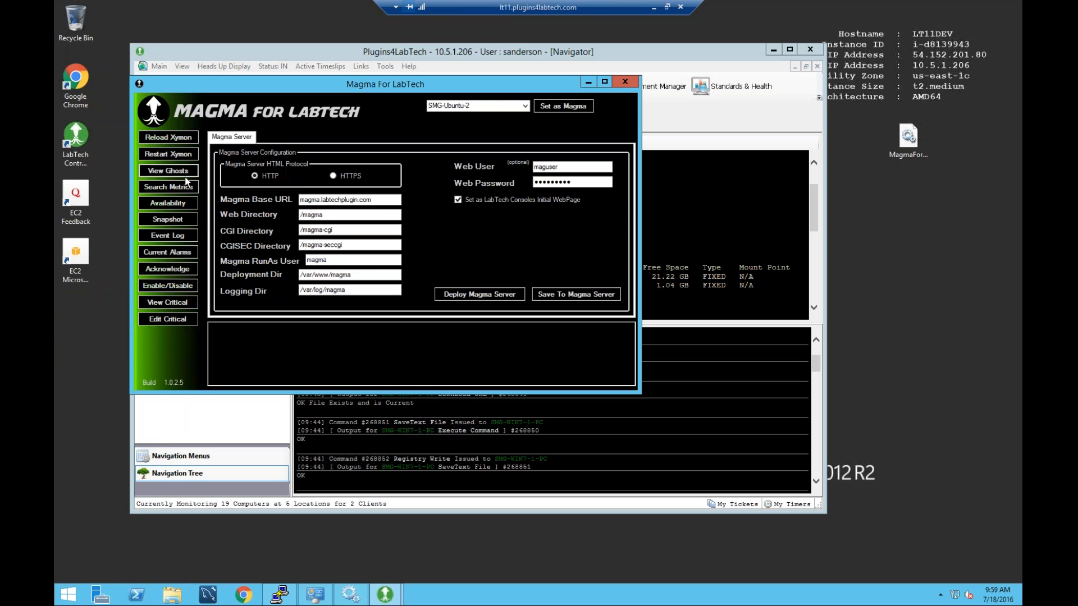
Choose host LT11DEV and the disk test to disable, with cause 'Backup disk'.
click(181, 268)
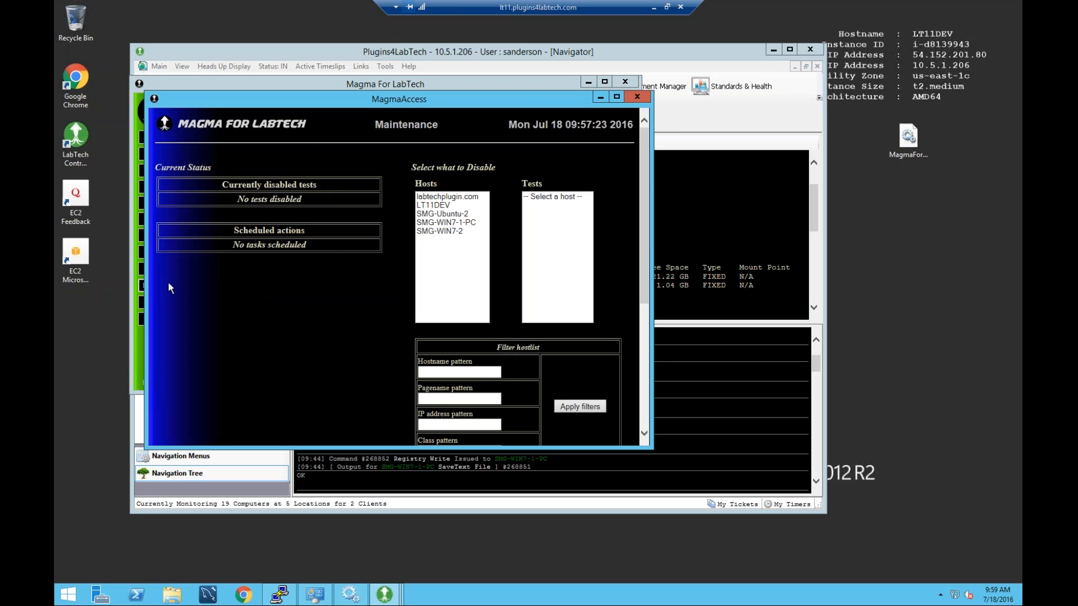
click(432, 205)
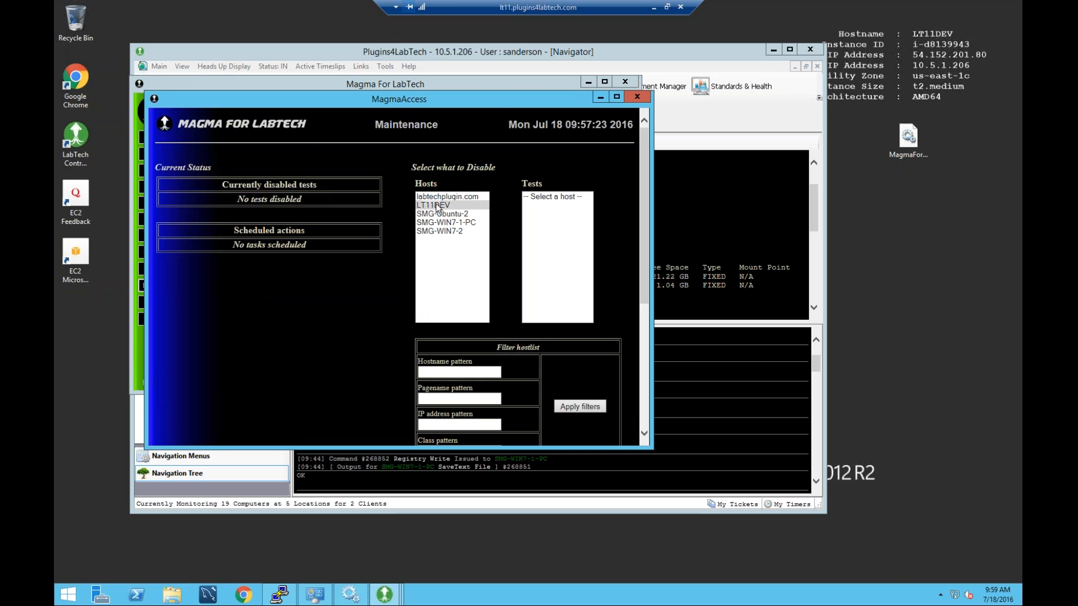
click(559, 223)
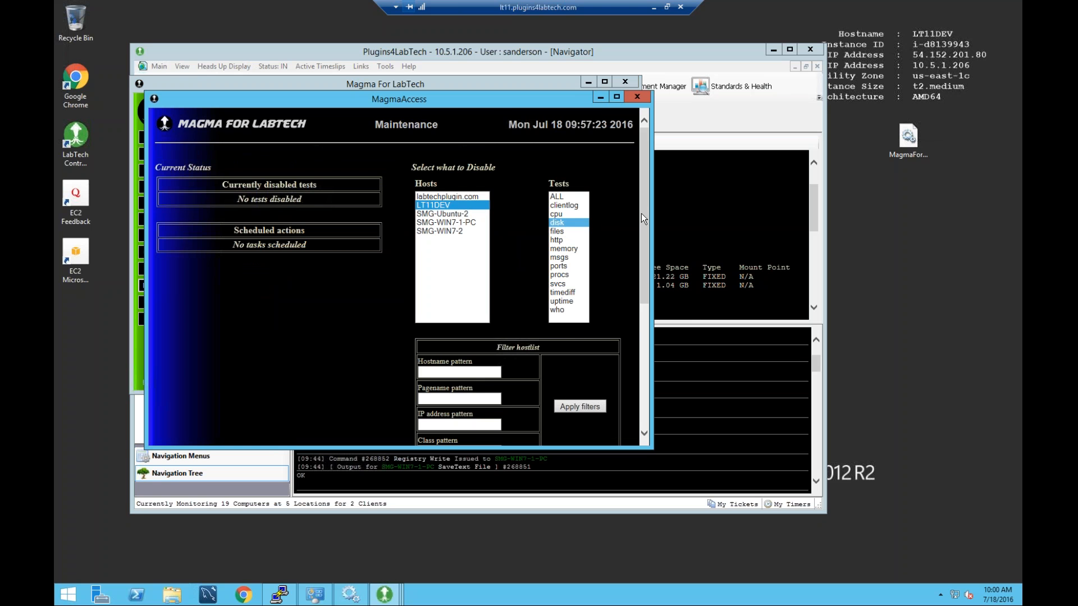
scroll(646, 219, down, 3)
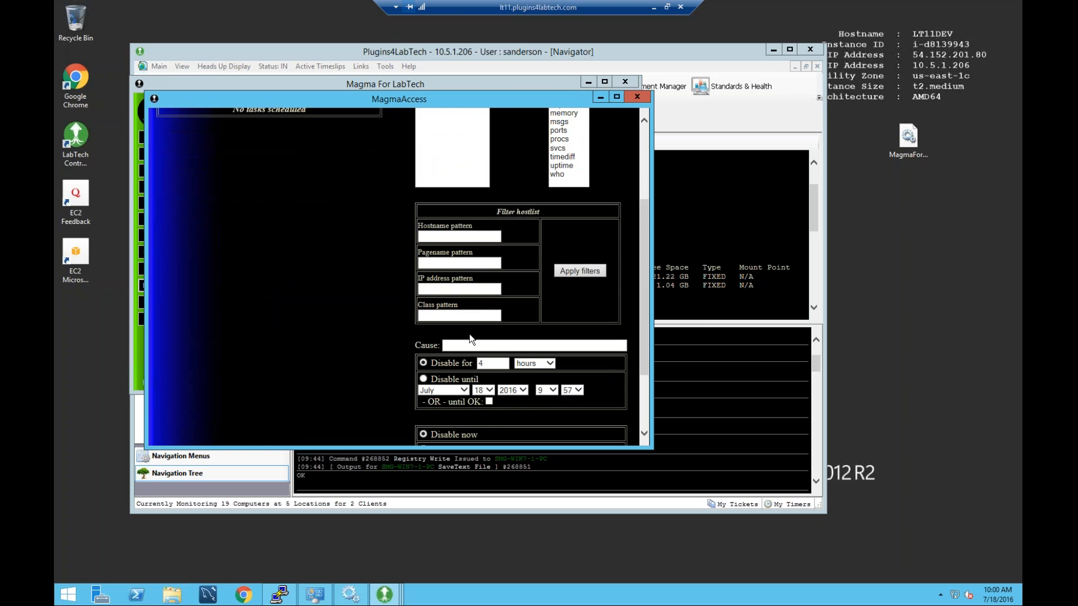
click(470, 343)
text(Bac)
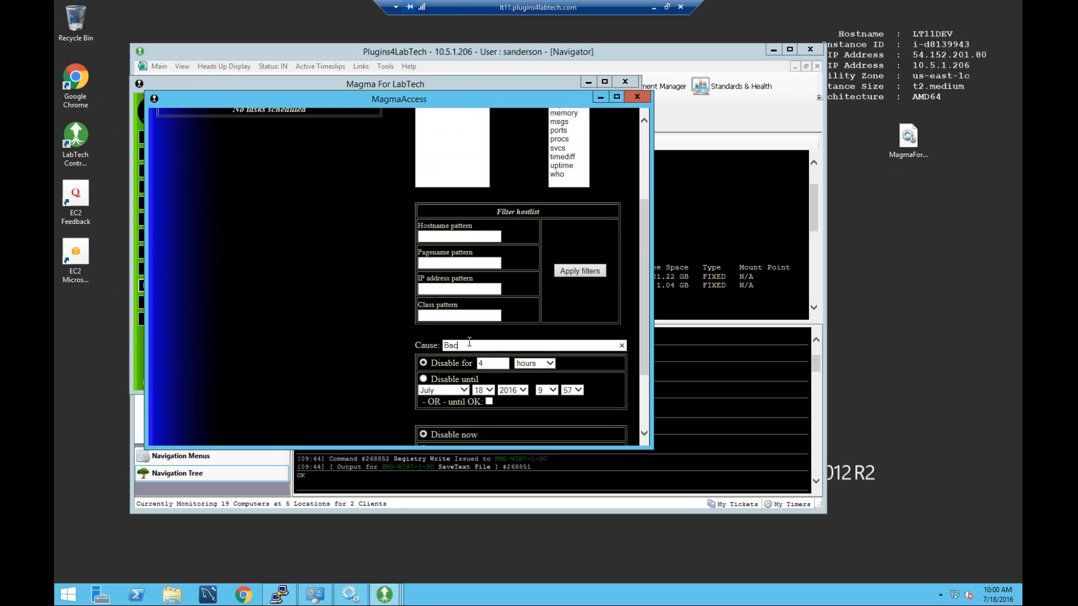
text(kup disk)
Set the duration unit to weeks, disable until OK, year 2017, and apply.
click(549, 363)
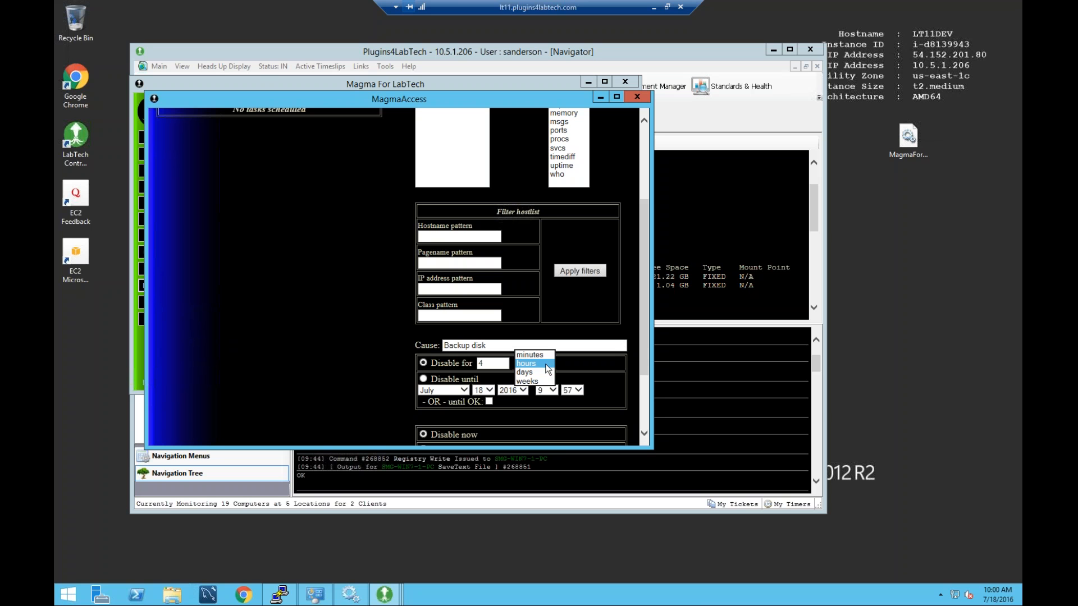
click(539, 380)
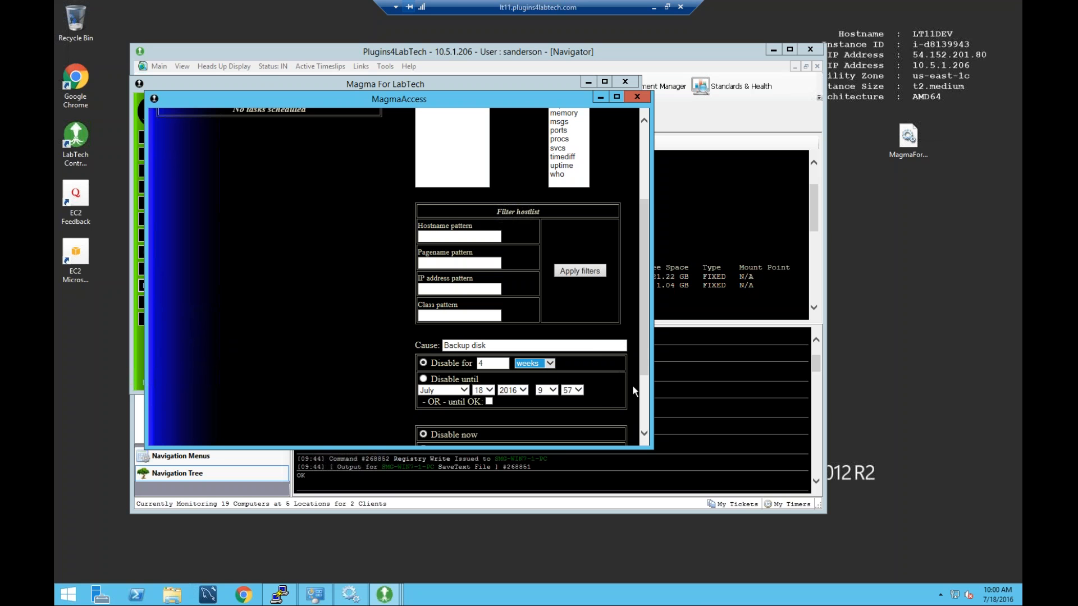
click(489, 401)
click(523, 392)
click(523, 392)
click(517, 398)
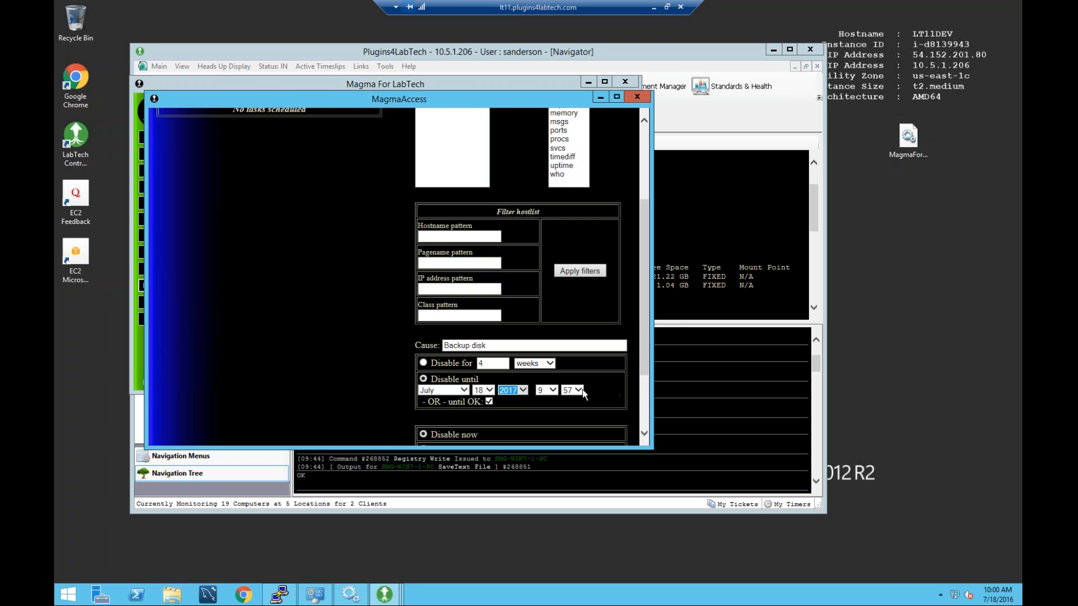
drag(643, 316, 644, 373)
click(495, 383)
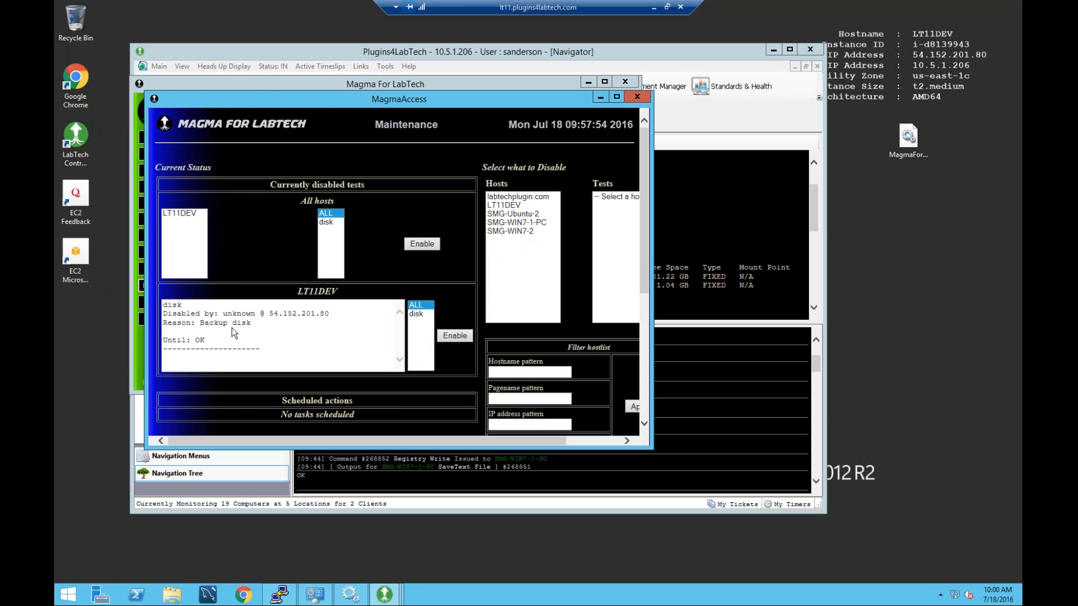
Verify LT11DEV's disabled disk entry reads 'Until: OK', then close the maintenance and Magma windows.
drag(164, 340, 210, 342)
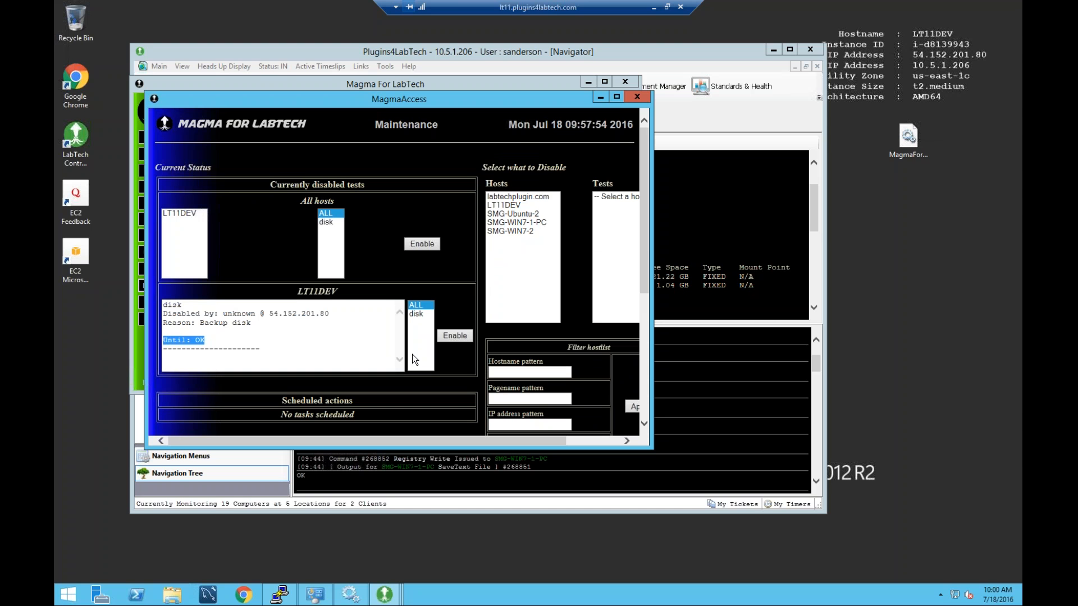
click(423, 314)
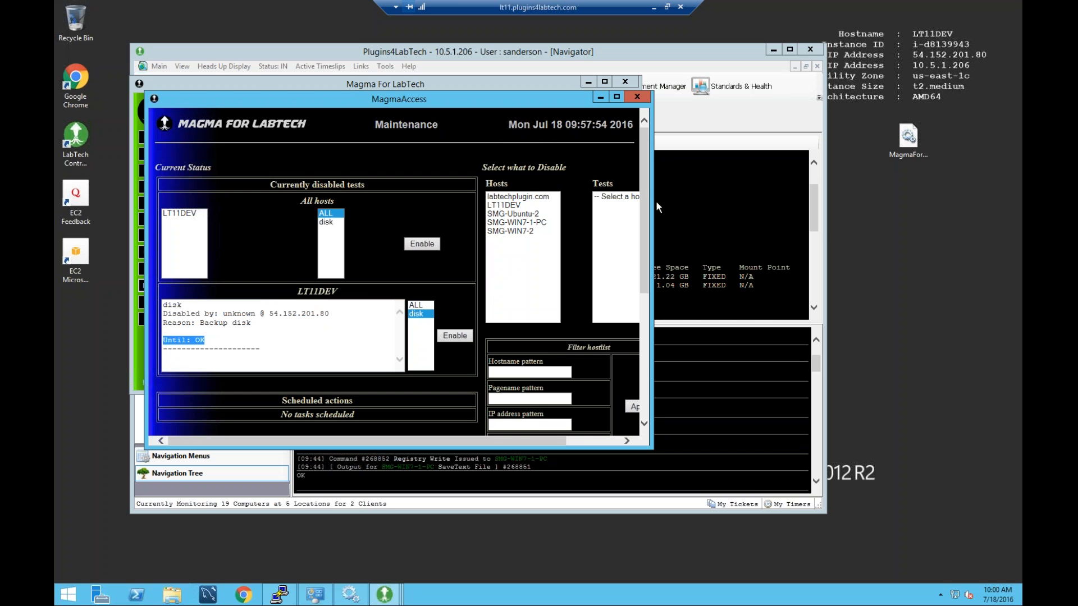
drag(644, 197, 649, 120)
click(637, 96)
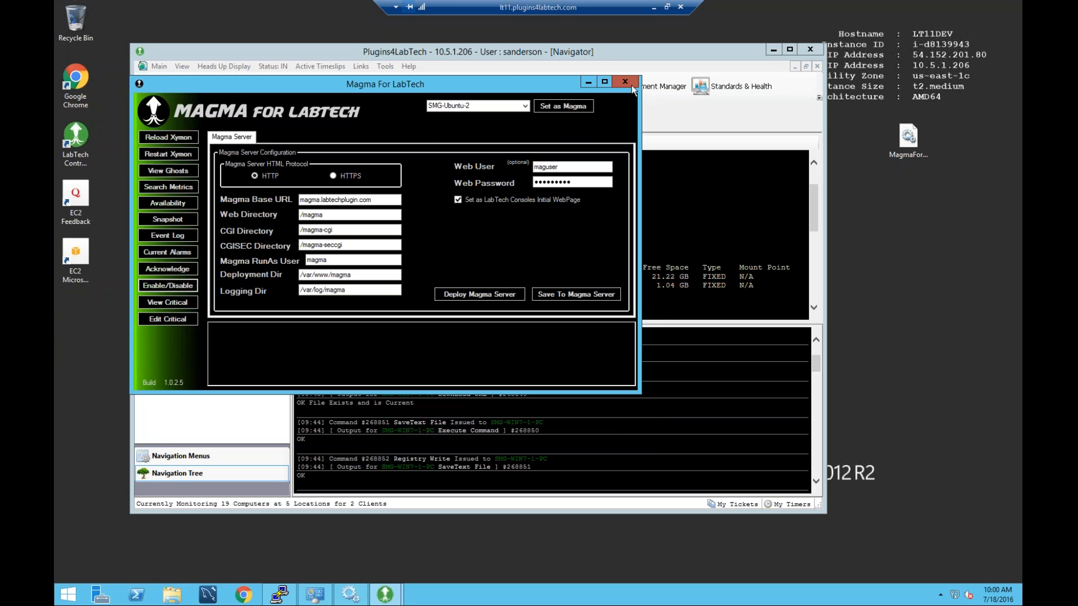
click(623, 83)
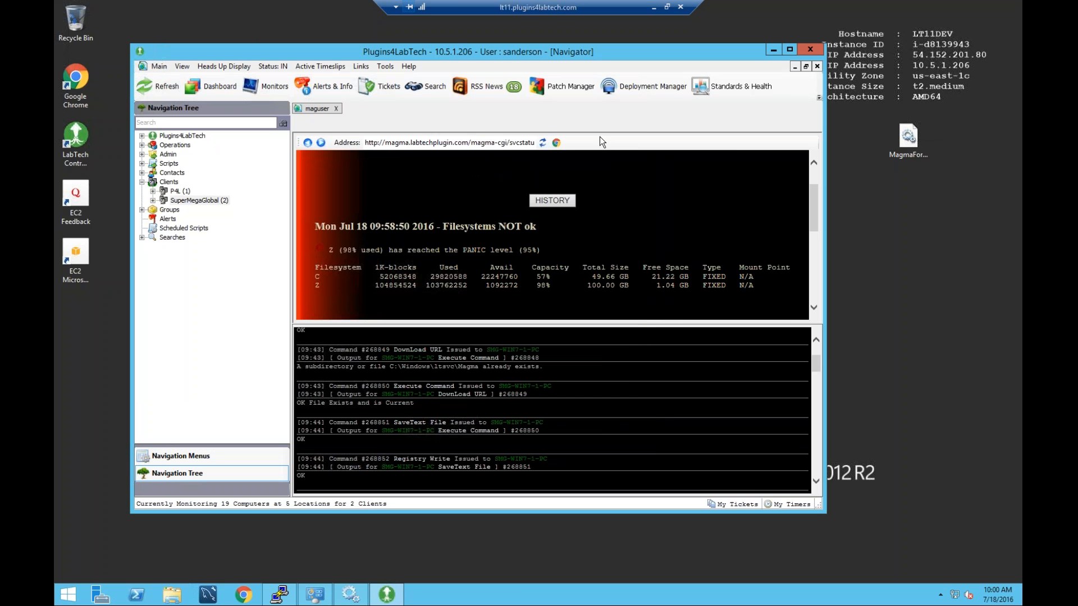
Open P4L's LT11DEV disabled disk check and utilization graph, then go back to the client list.
click(543, 143)
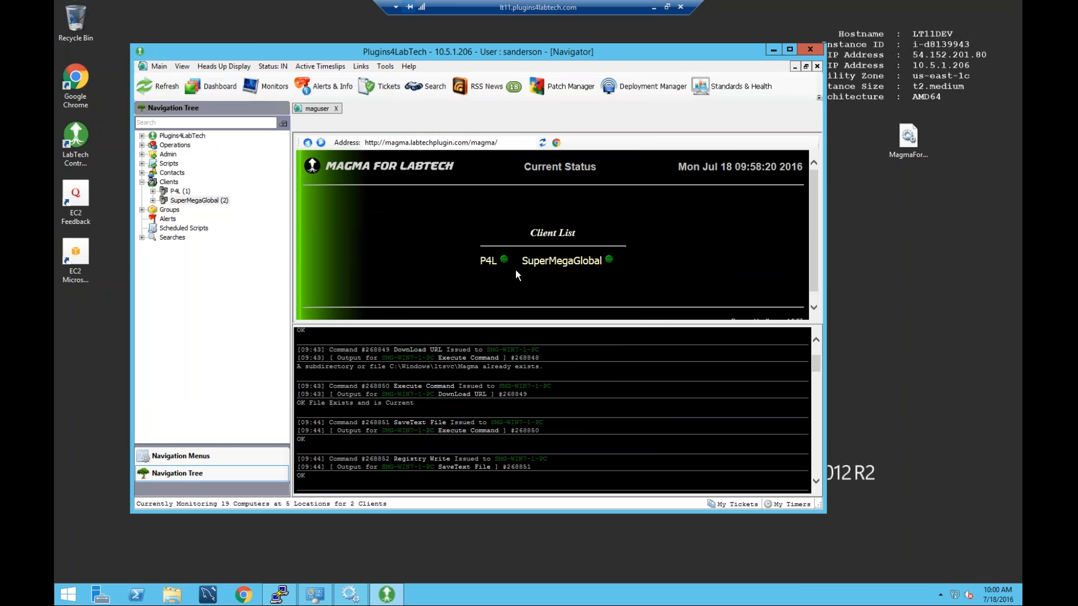
click(502, 261)
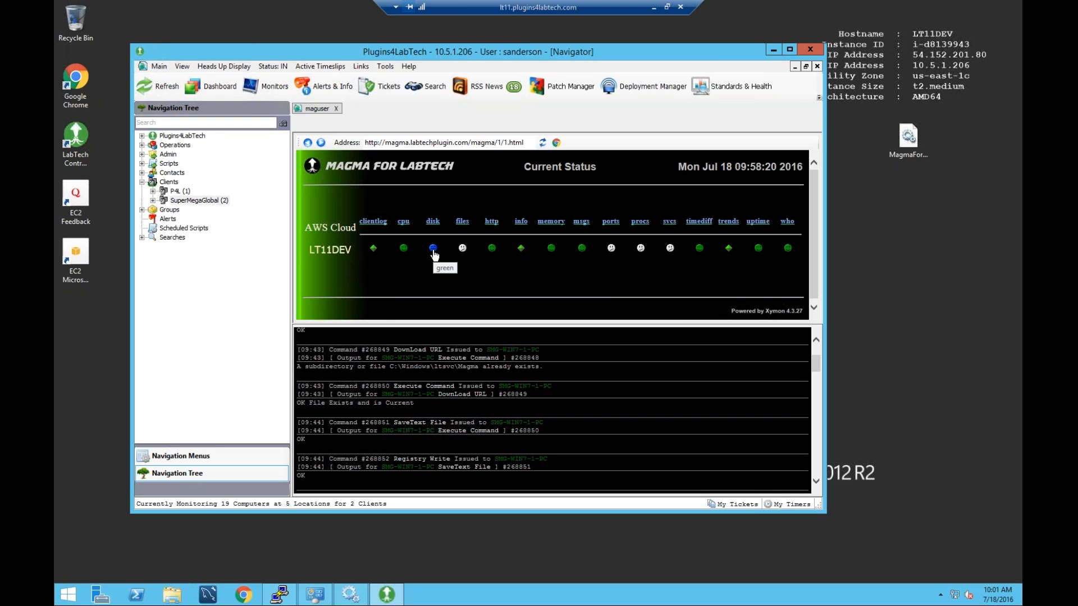
click(433, 250)
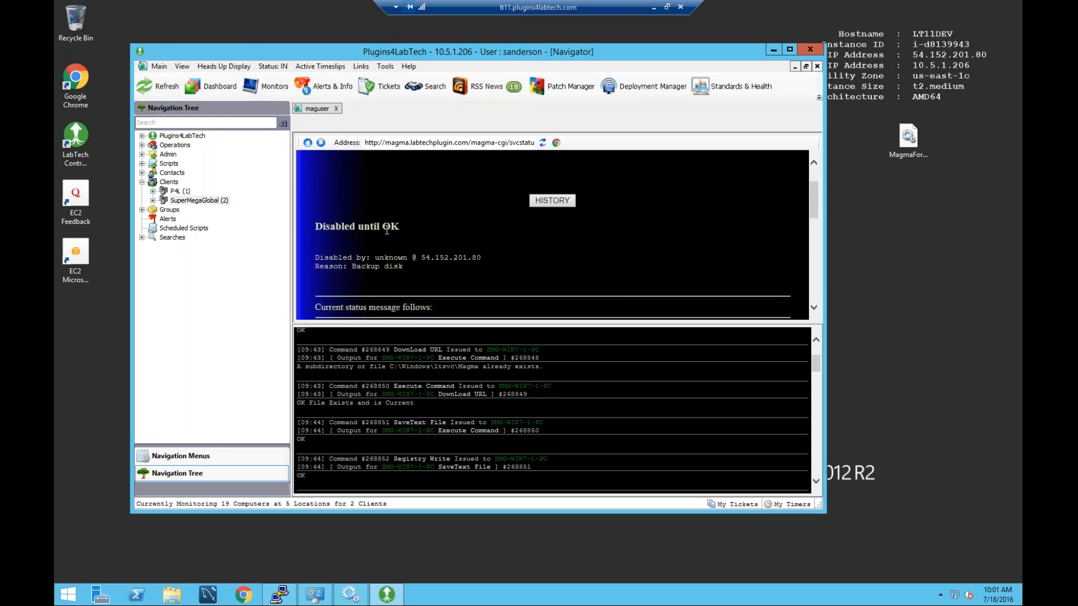
scroll(388, 231, down, 3)
scroll(387, 230, down, 1)
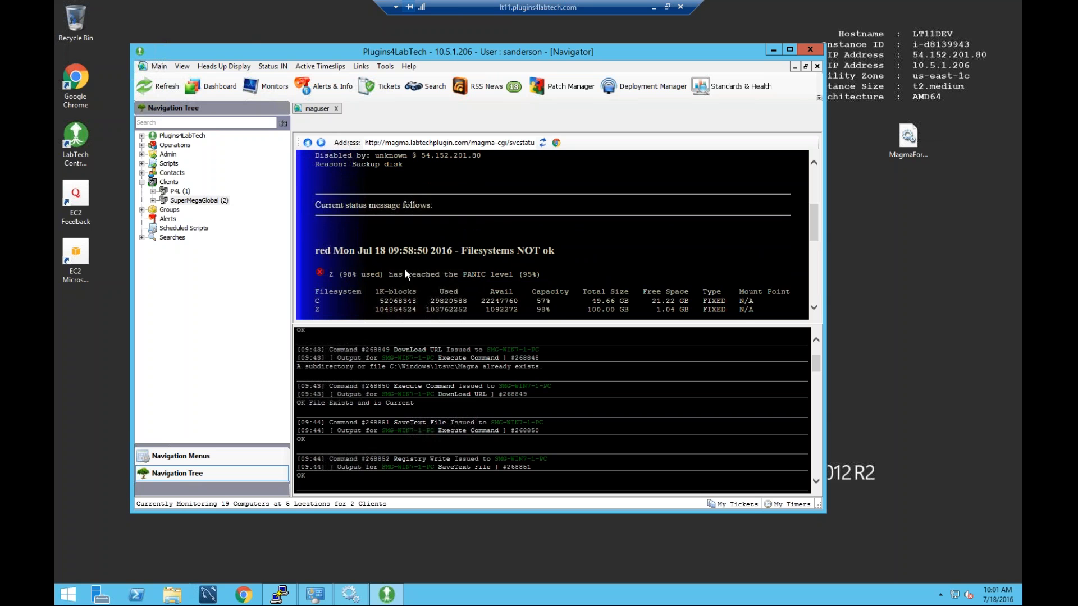
scroll(420, 269, down, 2)
scroll(637, 249, down, 6)
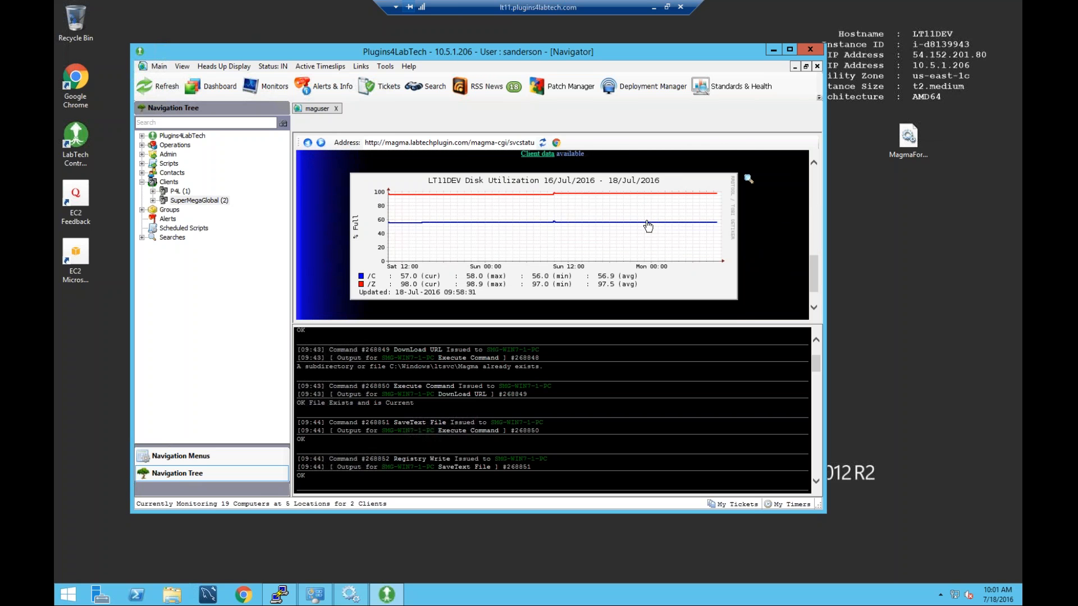
scroll(645, 230, up, 8)
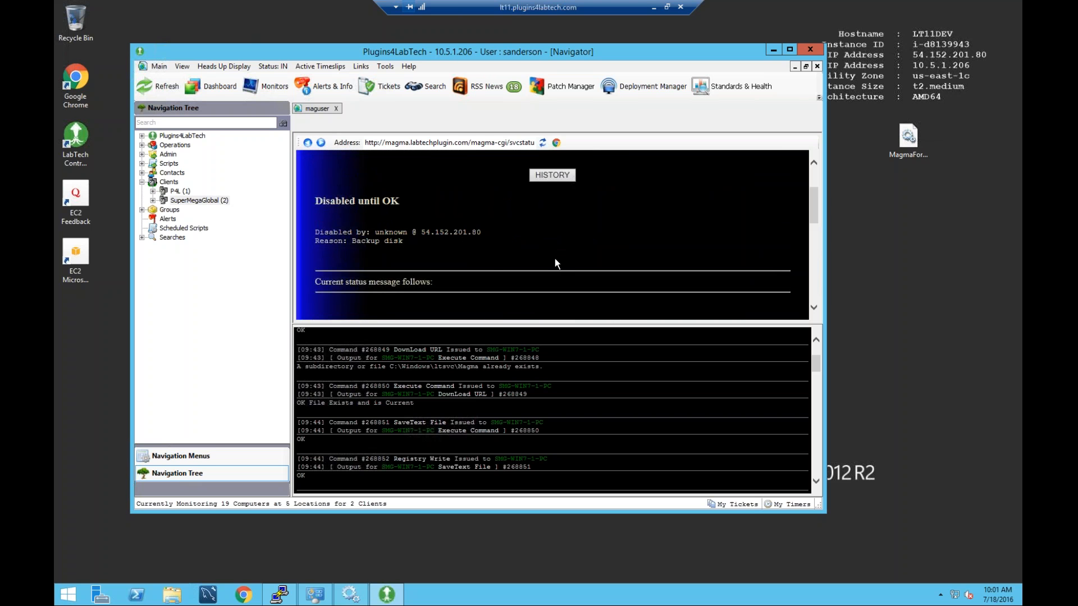
scroll(491, 259, up, 3)
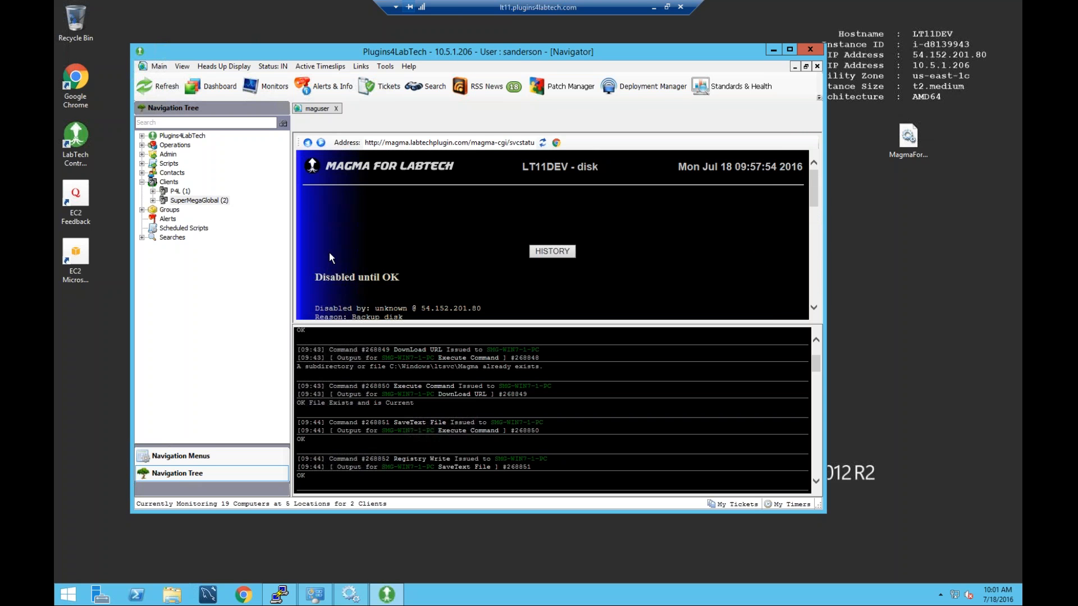
click(307, 142)
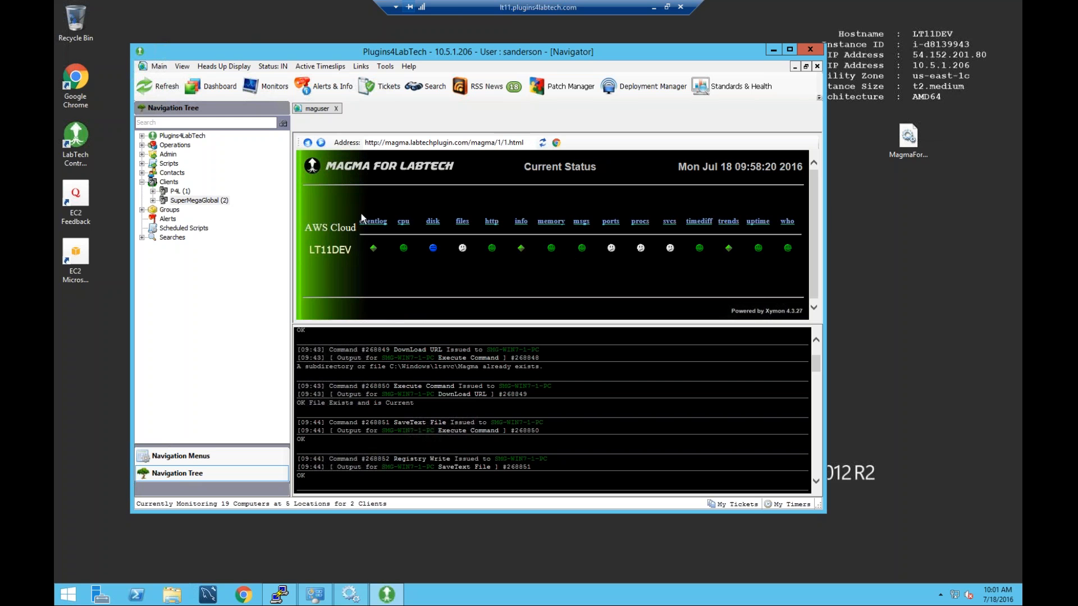
click(307, 143)
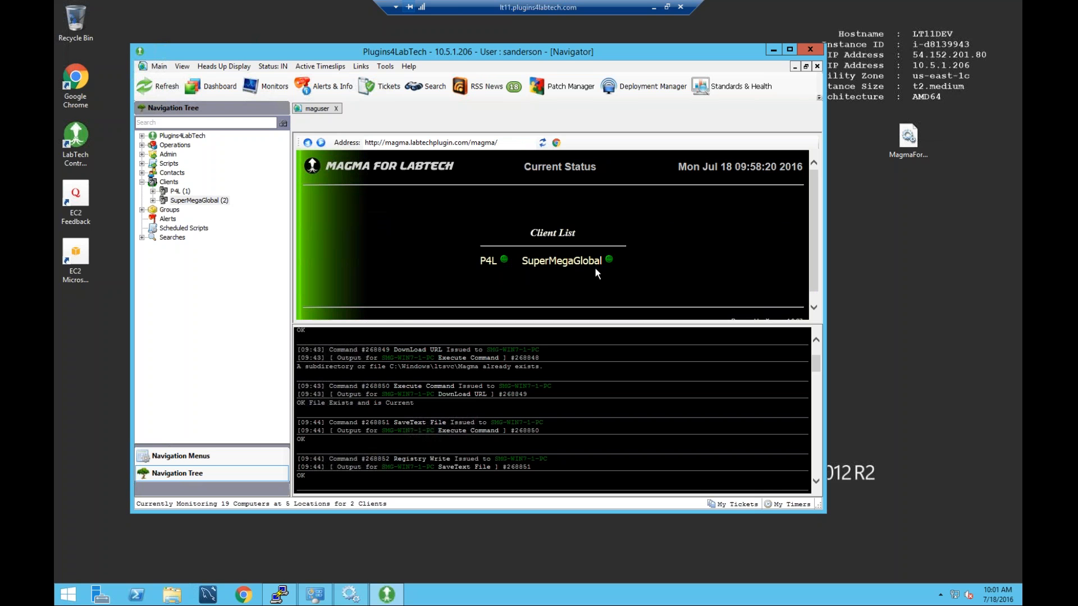
Open SuperMegaGlobal's grid and inspect the SMG-Ubuntu-2, SMG-WIN7-2 and SMG-WIN7-1-PC results.
click(610, 260)
scroll(609, 258, down, 1)
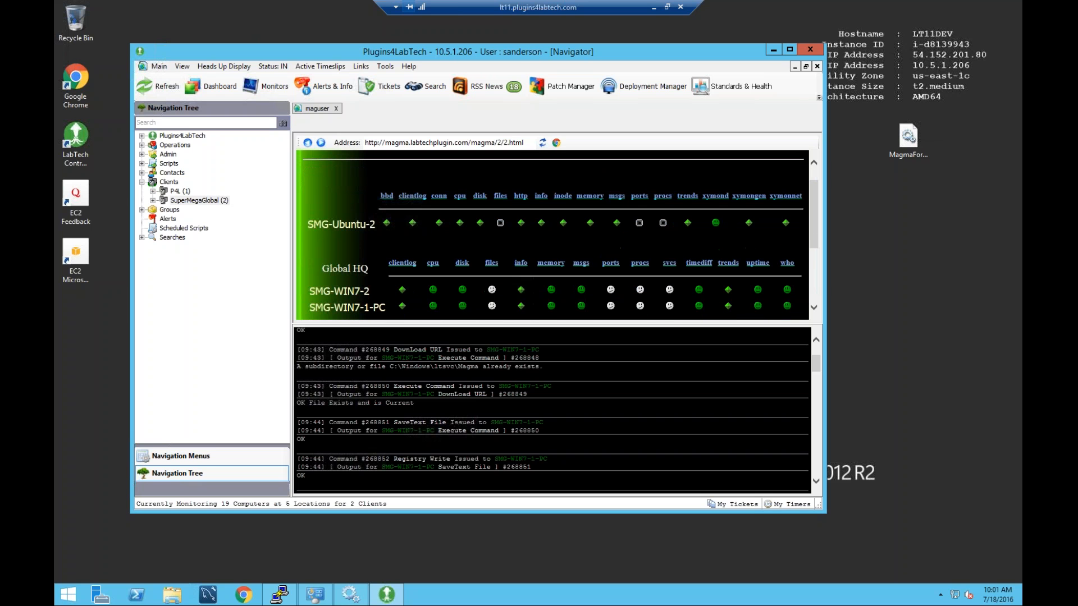
drag(308, 225, 378, 225)
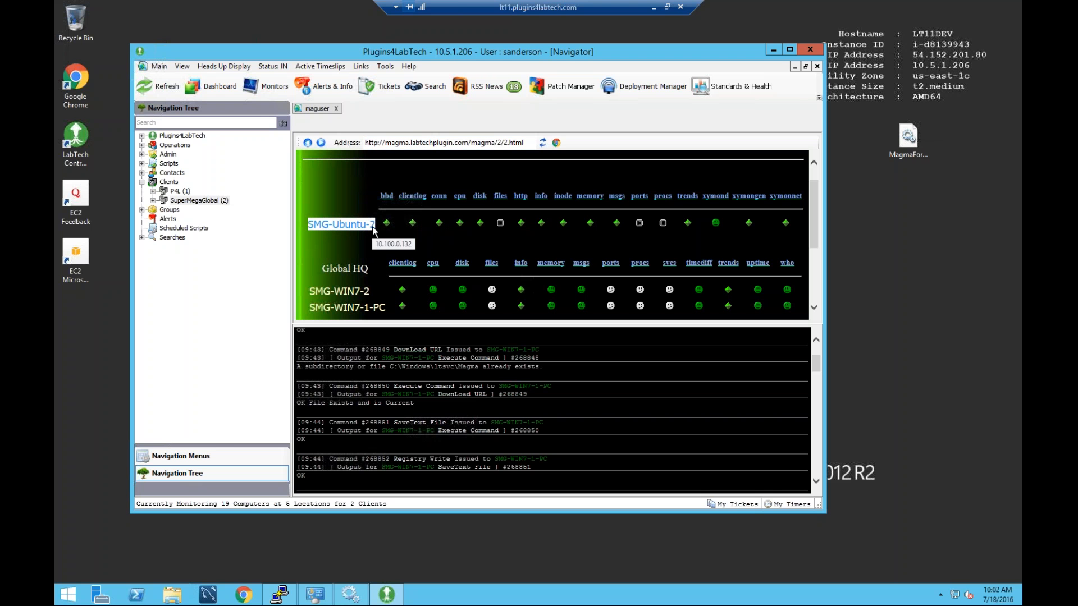
scroll(410, 226, up, 1)
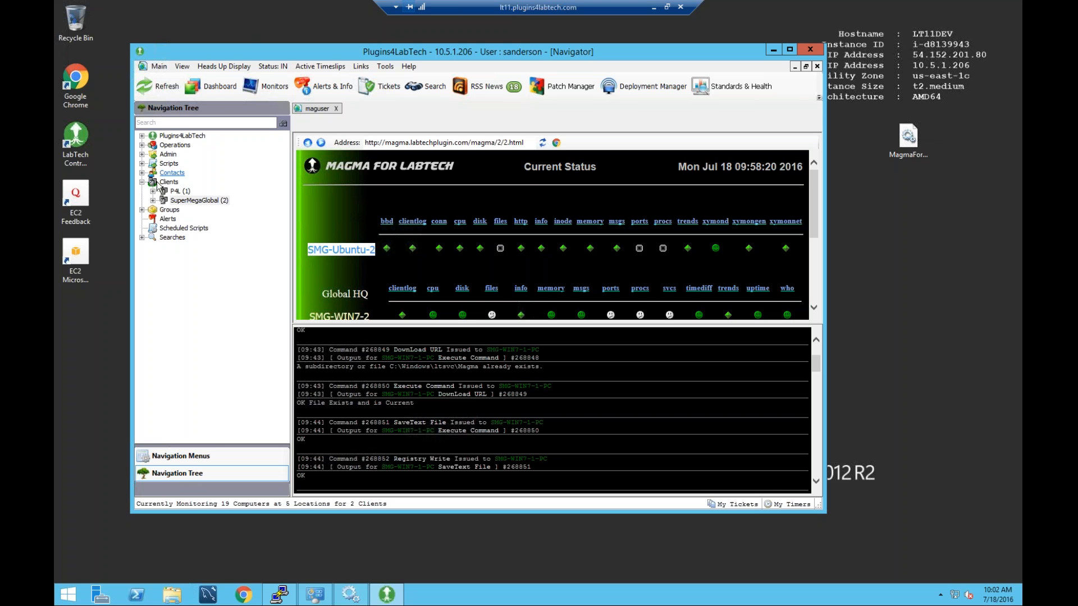
scroll(564, 219, down, 1)
scroll(564, 219, down, 1)
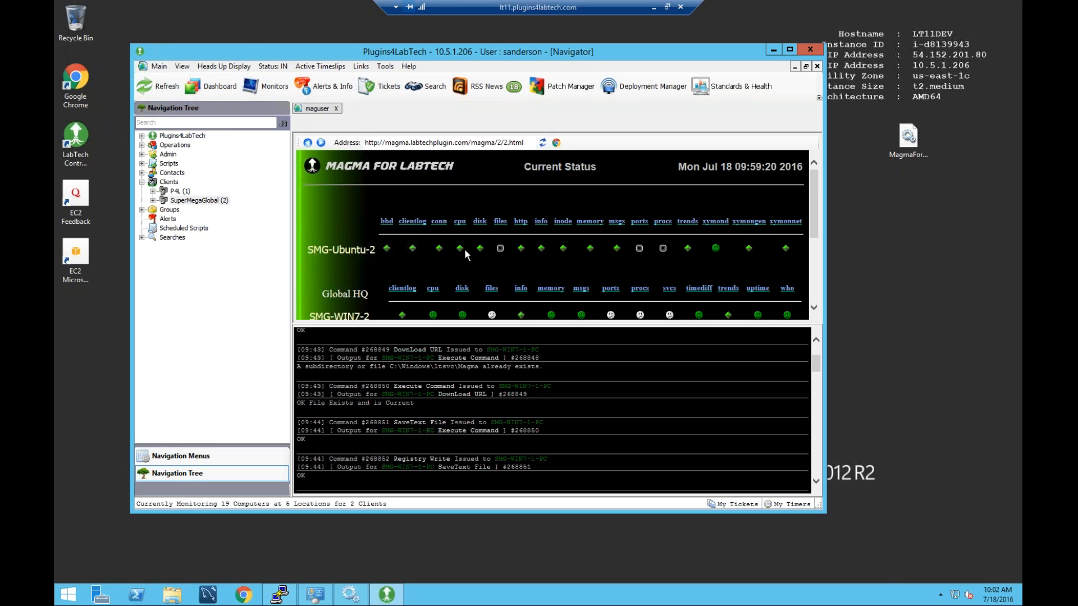
mouse_move(464, 253)
scroll(673, 268, down, 1)
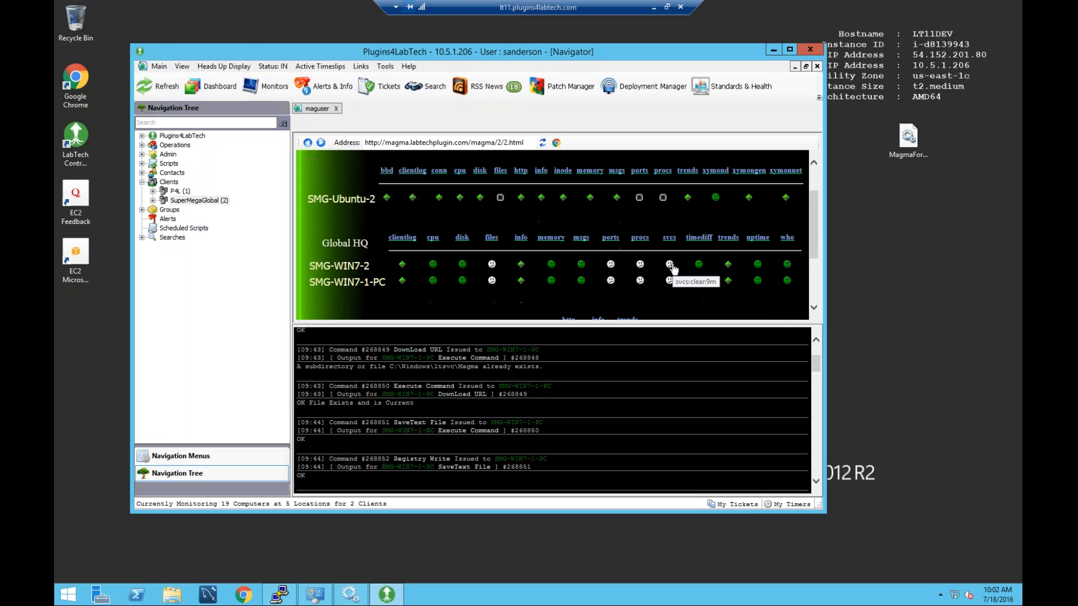
Scroll through SMG-WIN7-1-PC's CPU, memory, disk, process and TCP/IP trend graphs, opening TCP/IP time ranges.
click(728, 281)
scroll(618, 253, down, 5)
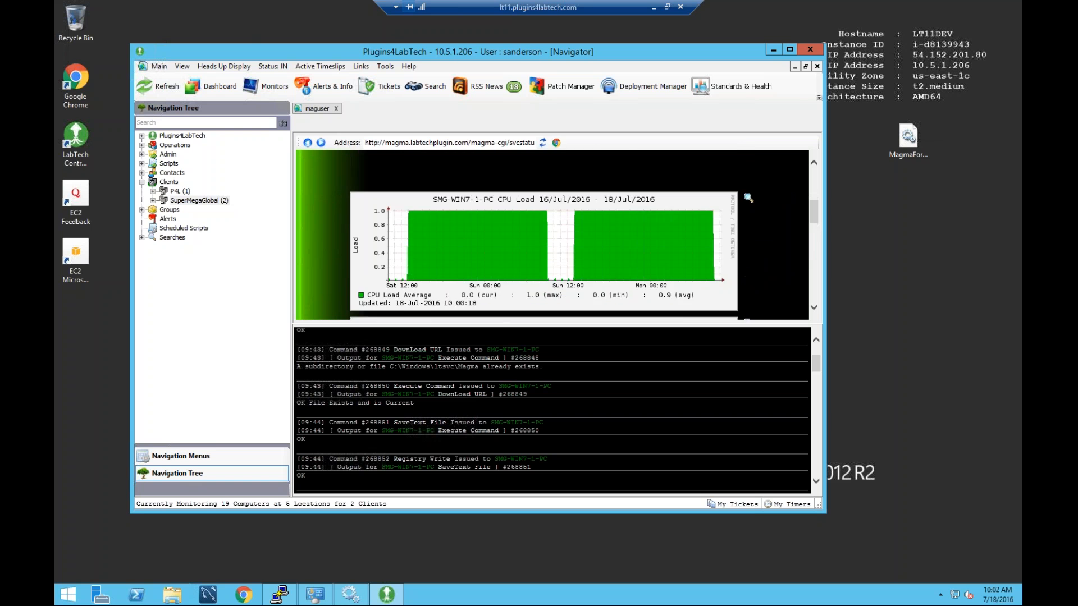
scroll(716, 250, down, 2)
scroll(715, 251, down, 2)
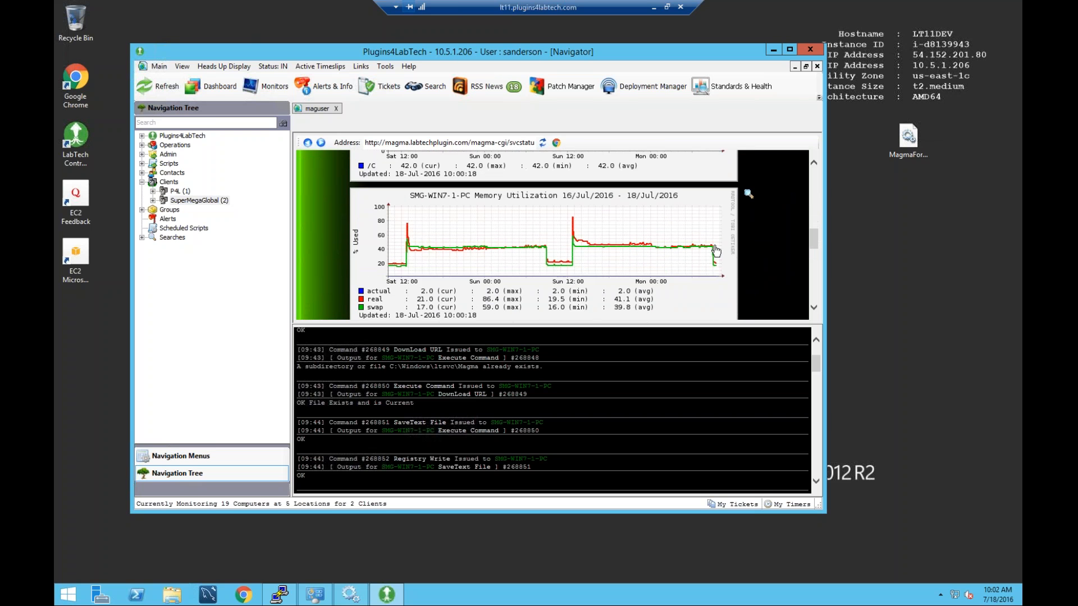
scroll(712, 255, up, 2)
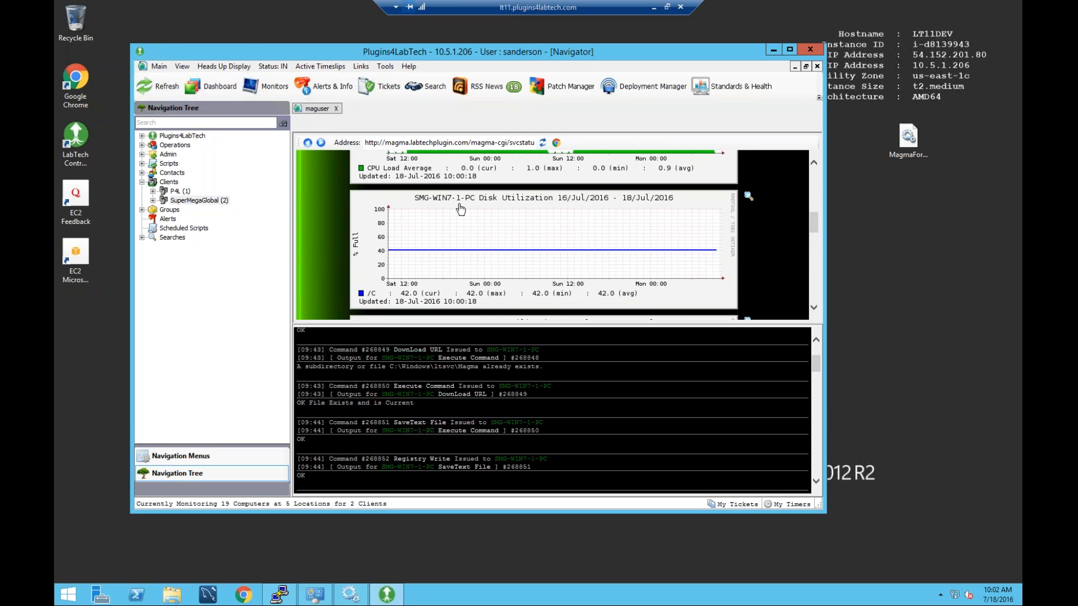
scroll(500, 209, up, 3)
scroll(498, 208, down, 4)
scroll(497, 208, down, 4)
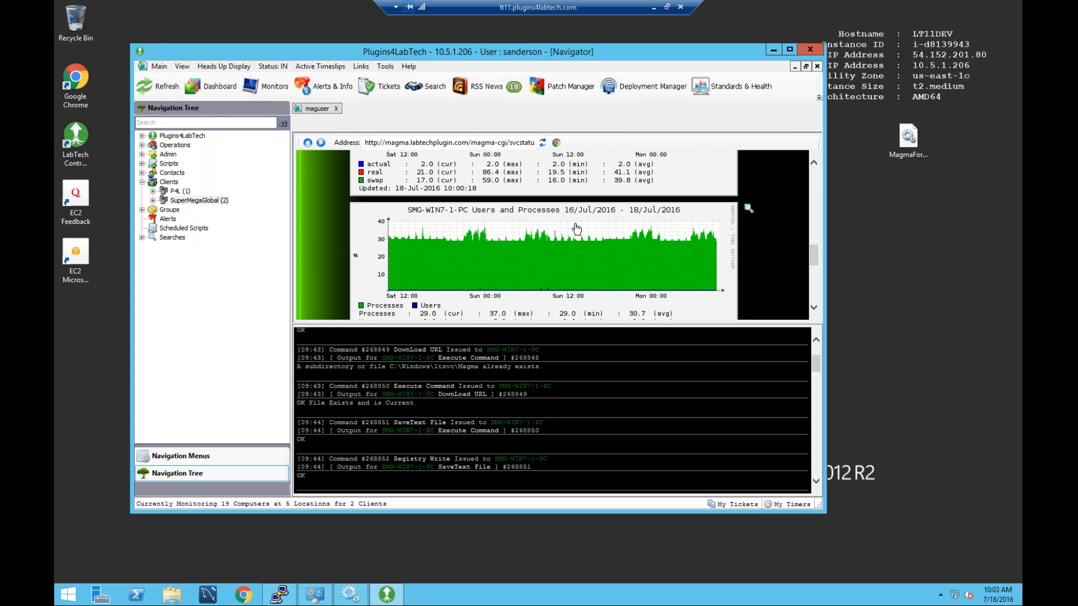
scroll(576, 229, down, 2)
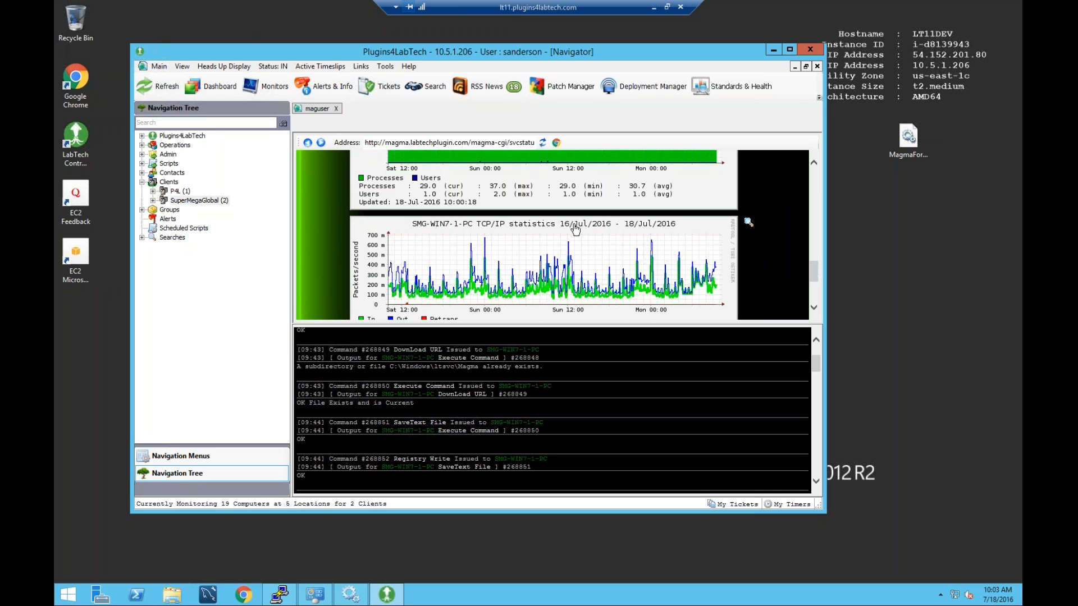
scroll(538, 242, down, 1)
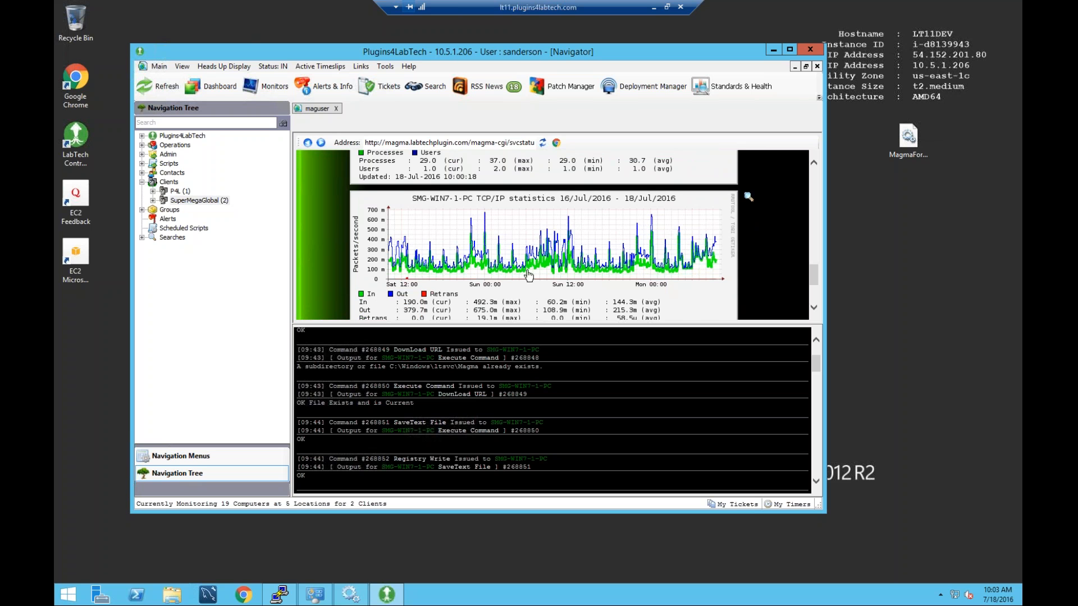
scroll(695, 273, down, 1)
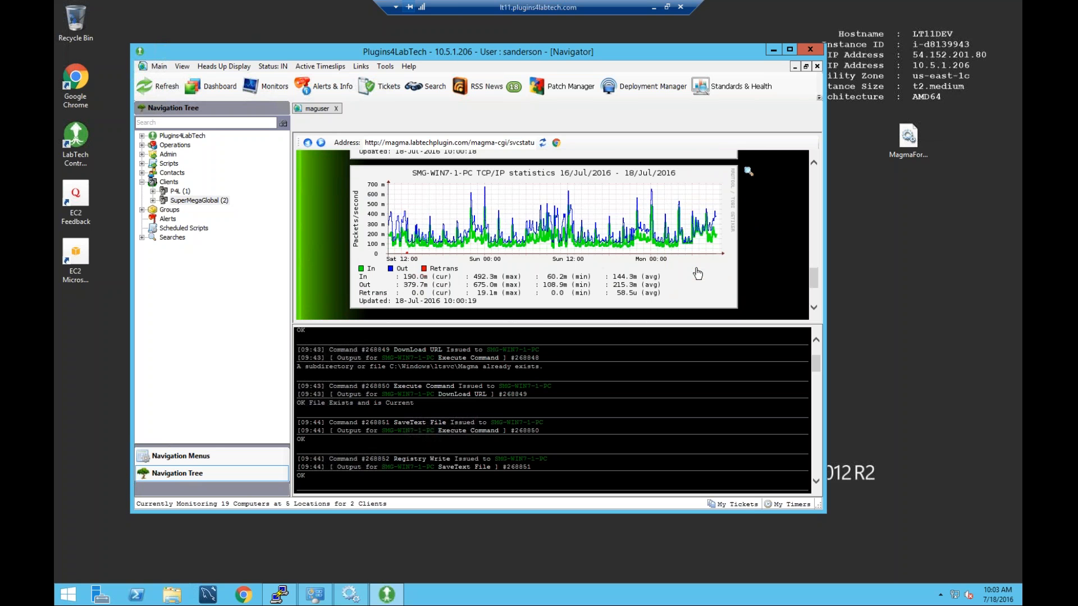
scroll(696, 272, down, 3)
scroll(696, 270, up, 2)
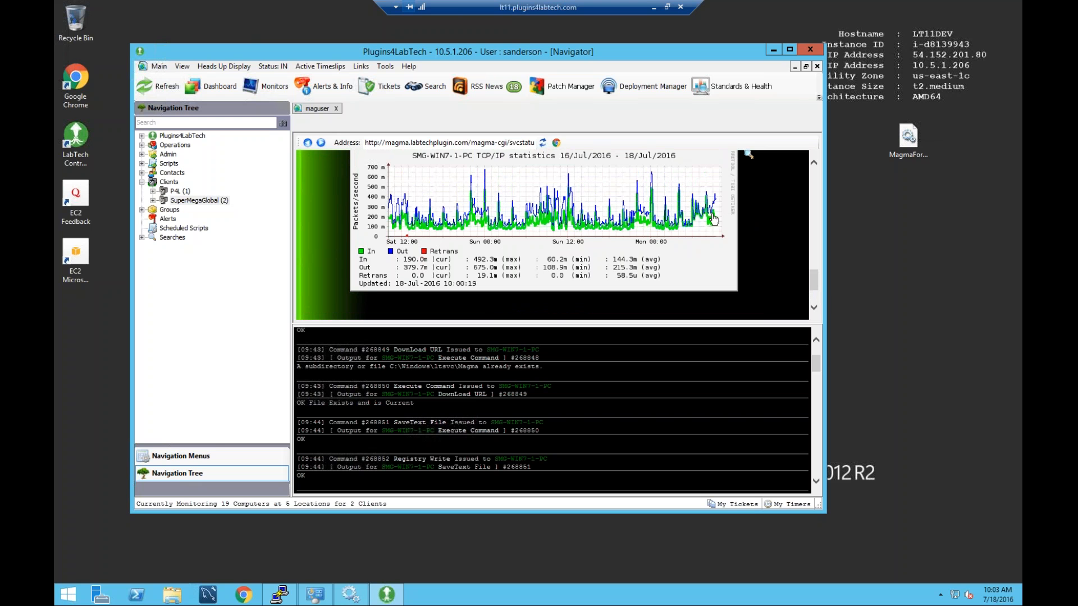
click(634, 202)
Open the 12-day TCP/IP graph in detail, declining the script error.
scroll(786, 222, down, 1)
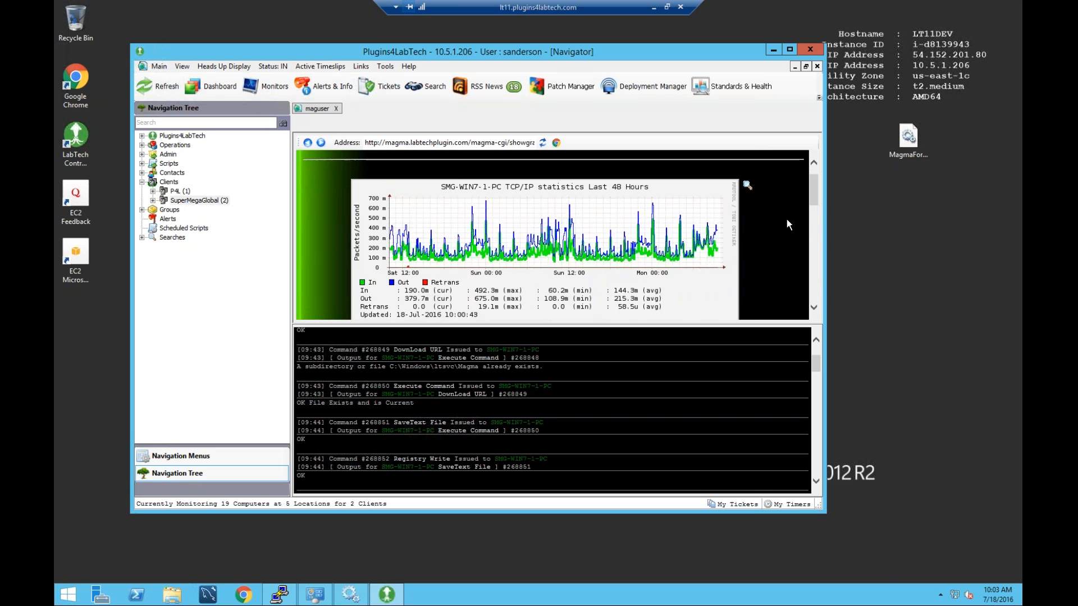
scroll(786, 219, down, 6)
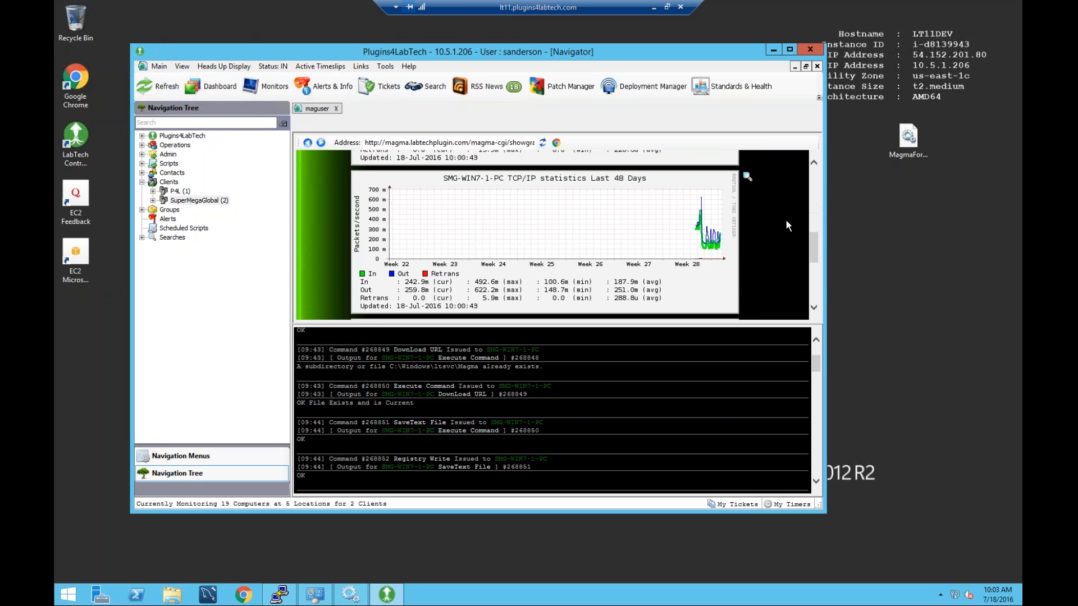
scroll(785, 220, down, 5)
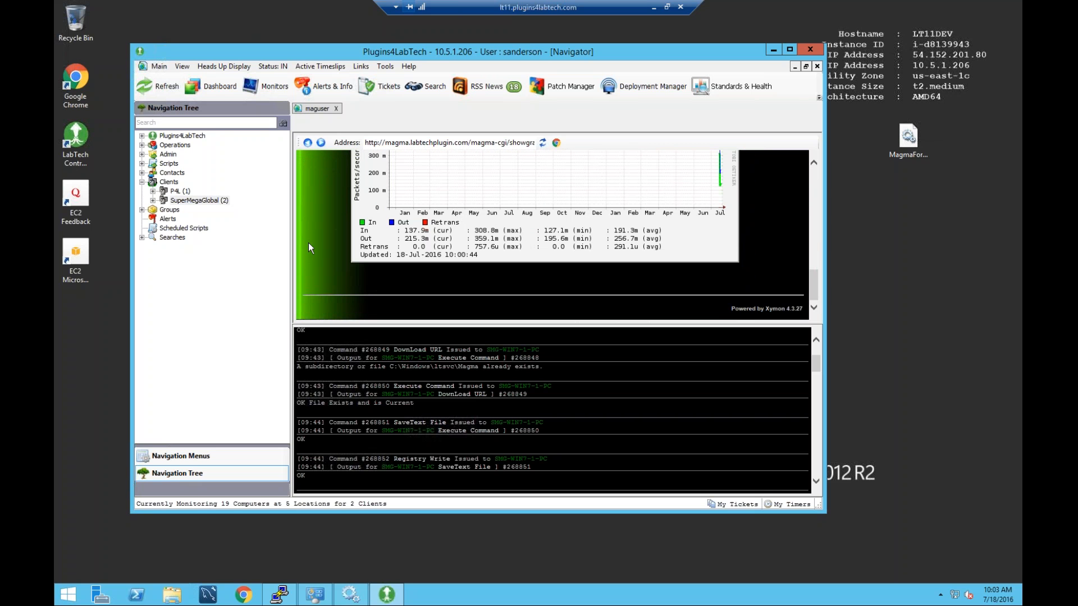
scroll(421, 232, up, 1)
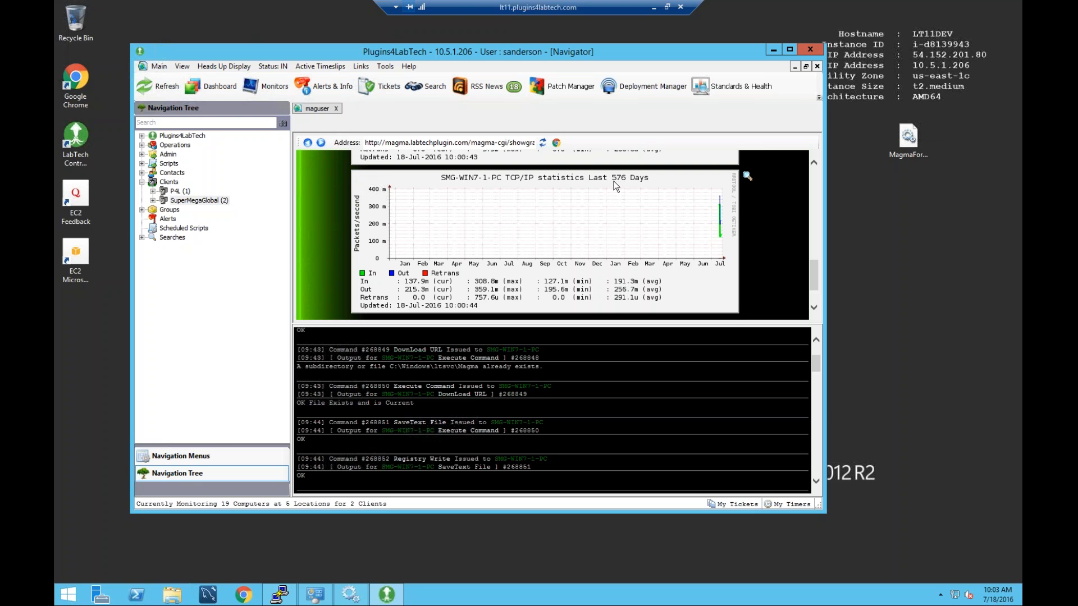
scroll(770, 223, up, 1)
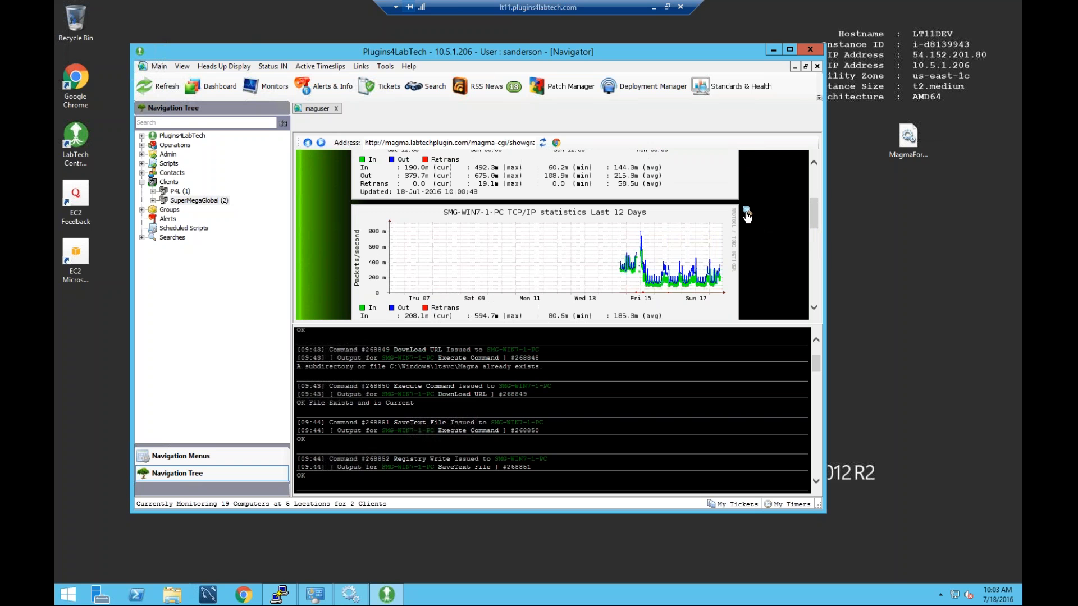
click(749, 215)
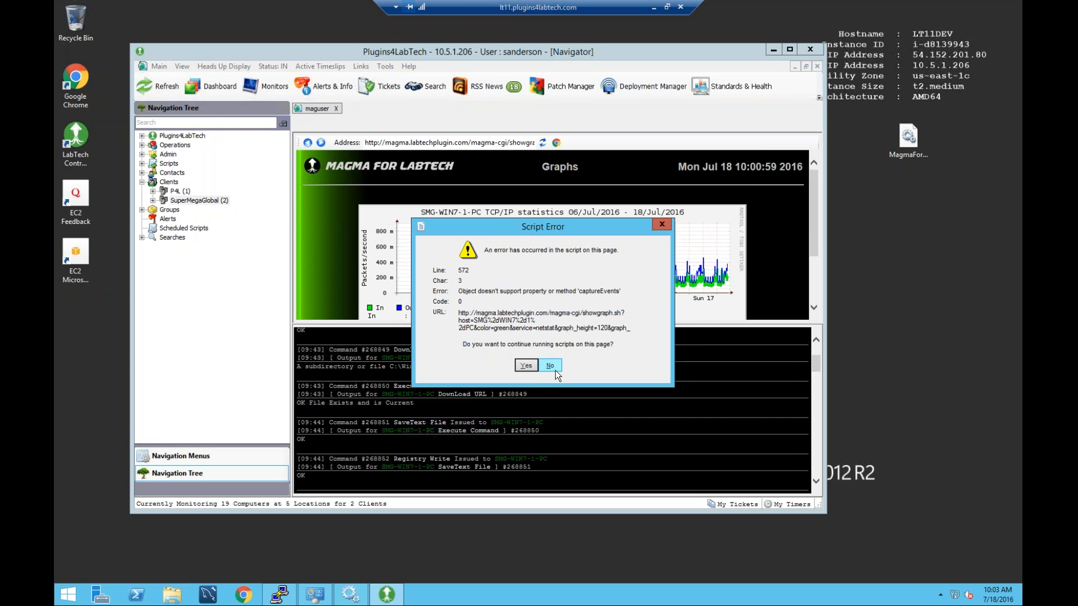
click(551, 366)
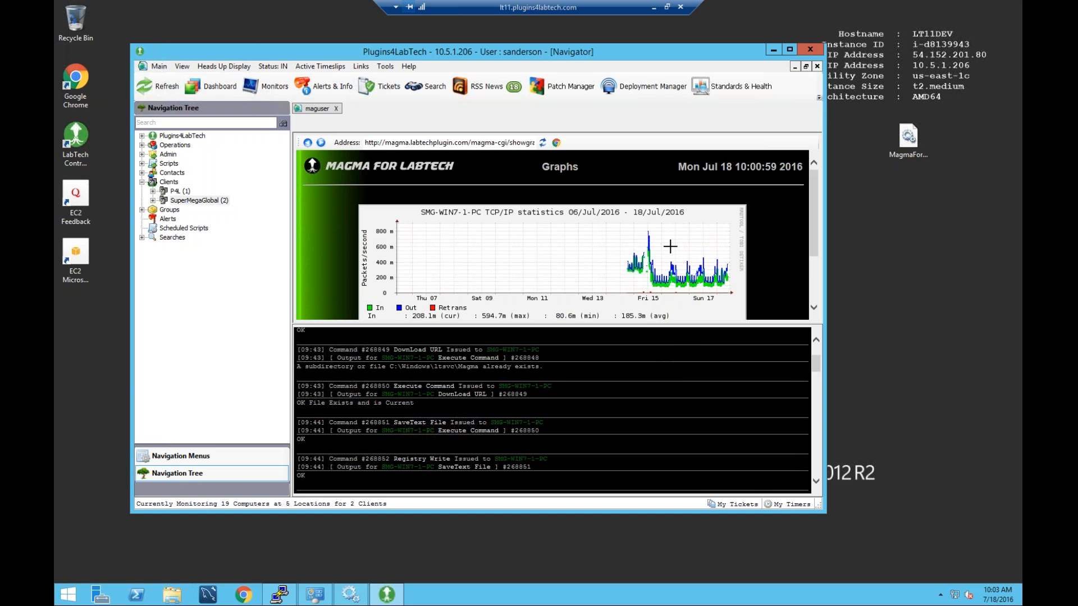
Zoom the TCP/IP graph to Fri 15 through Sun 17, dismissing the script errors.
drag(646, 253, 687, 297)
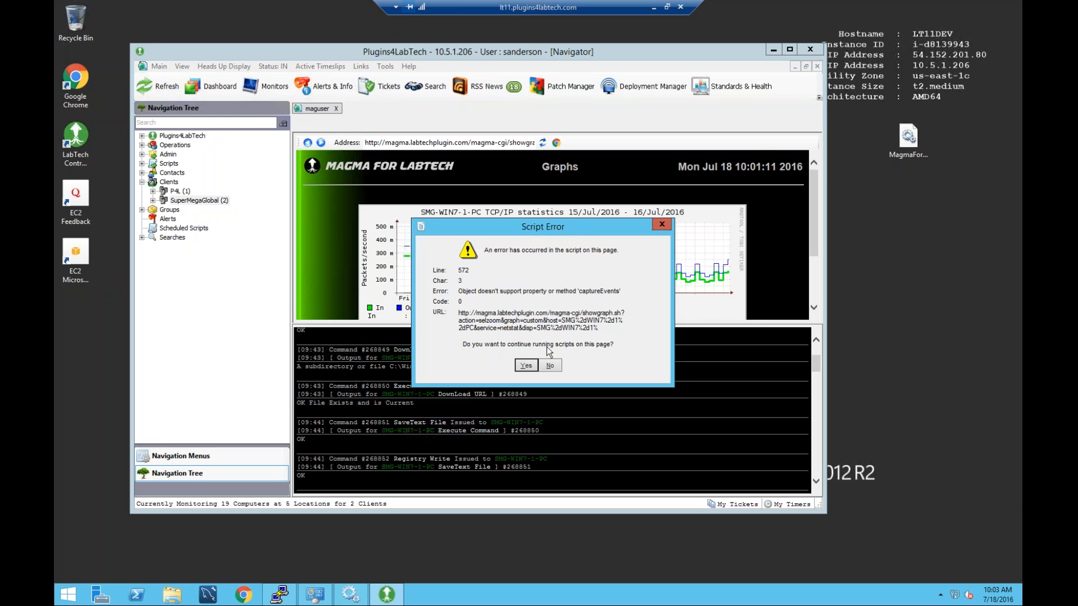
click(548, 367)
click(551, 366)
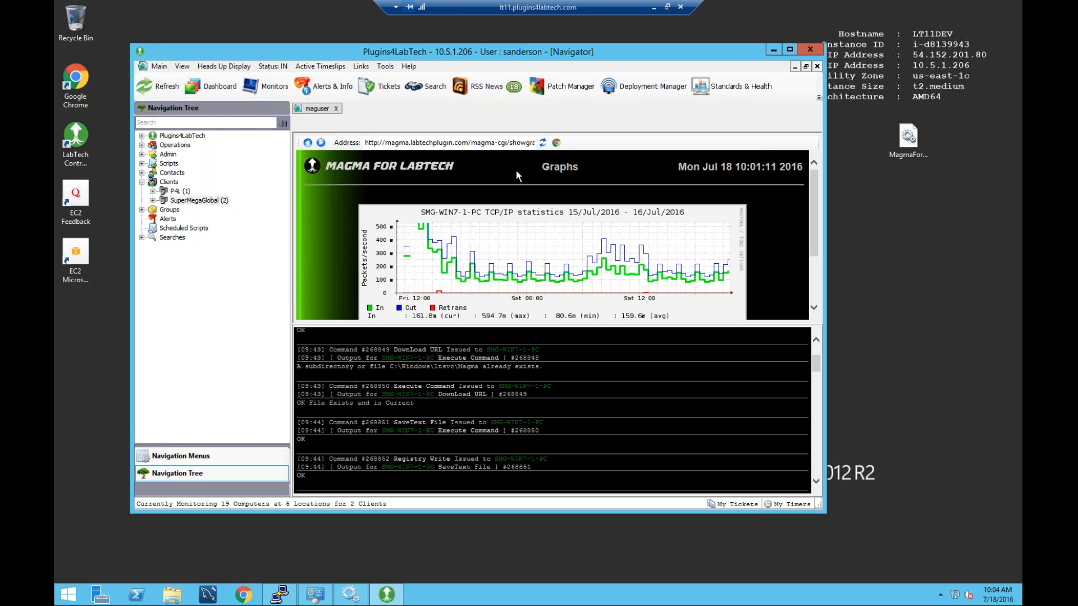
Refresh Magma and display LT11DEV's memory utilization graph spanning 16–18 July 2016 from the P4L client.
click(542, 143)
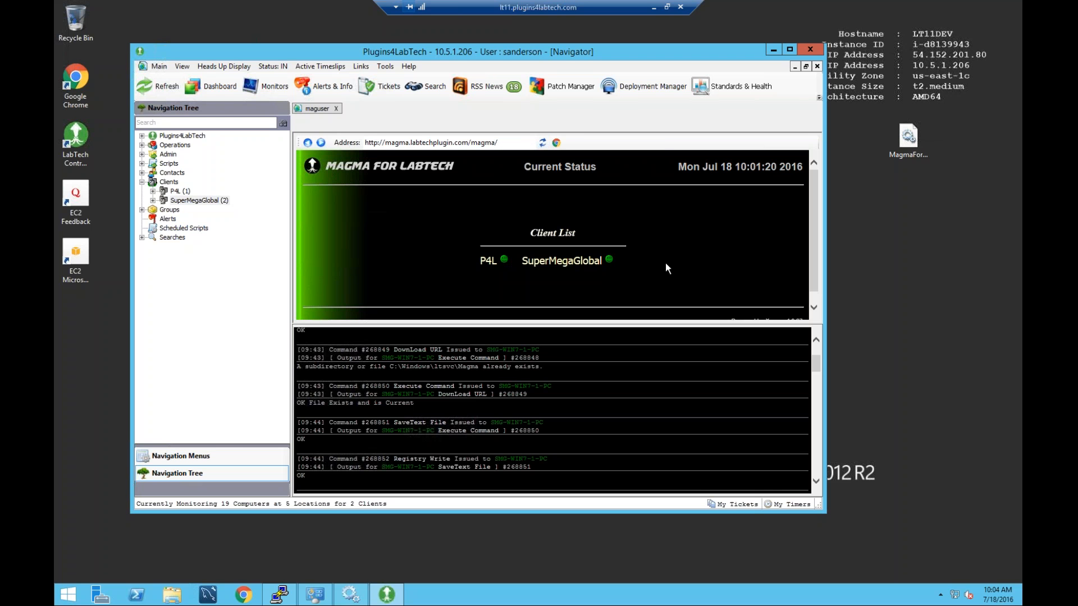
click(496, 260)
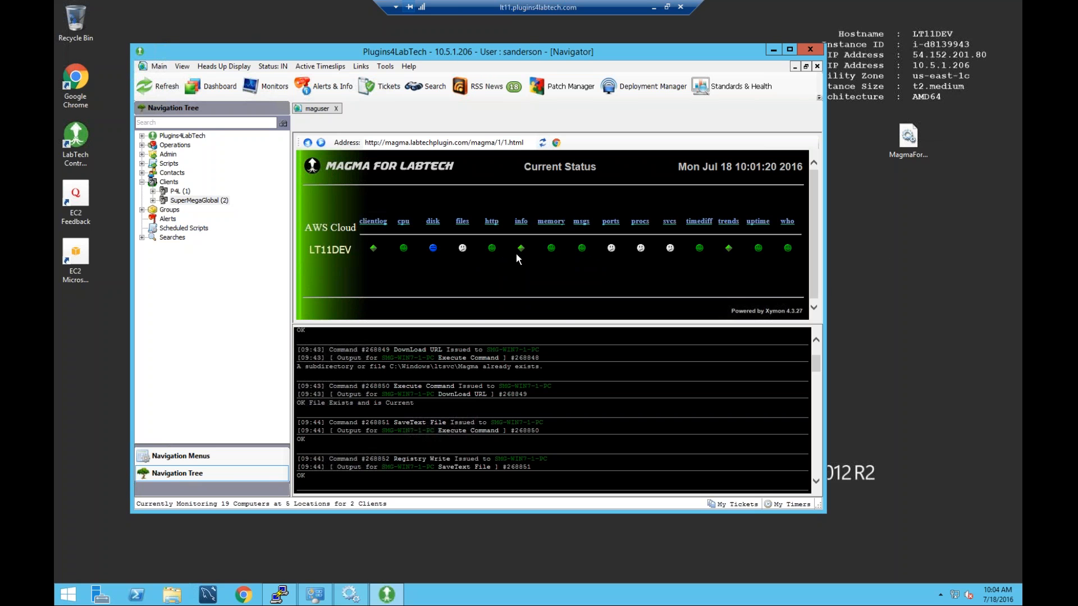
click(551, 249)
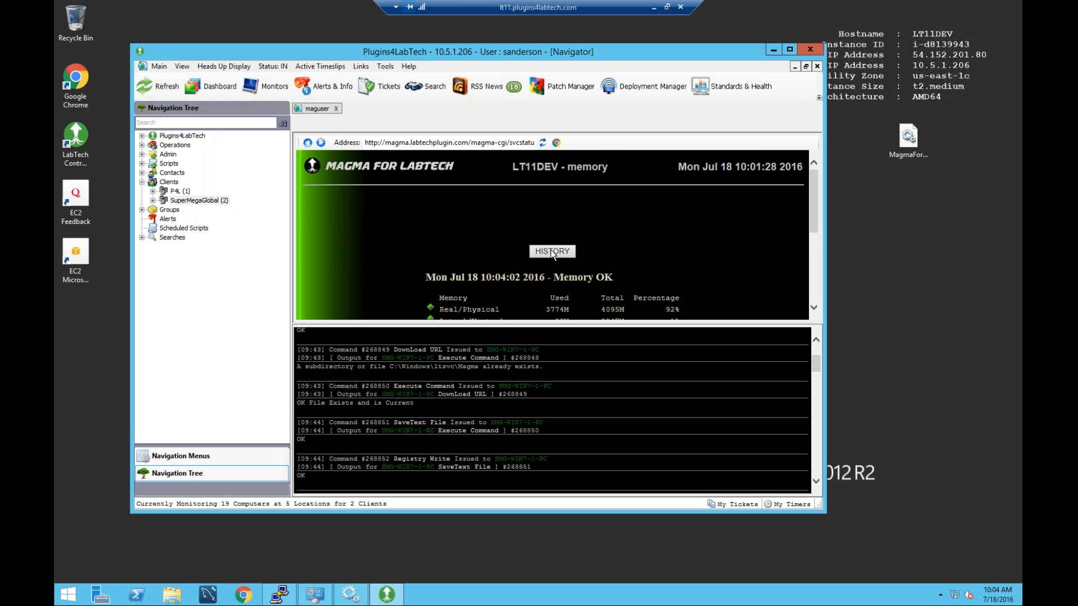
scroll(558, 269, down, 5)
click(562, 282)
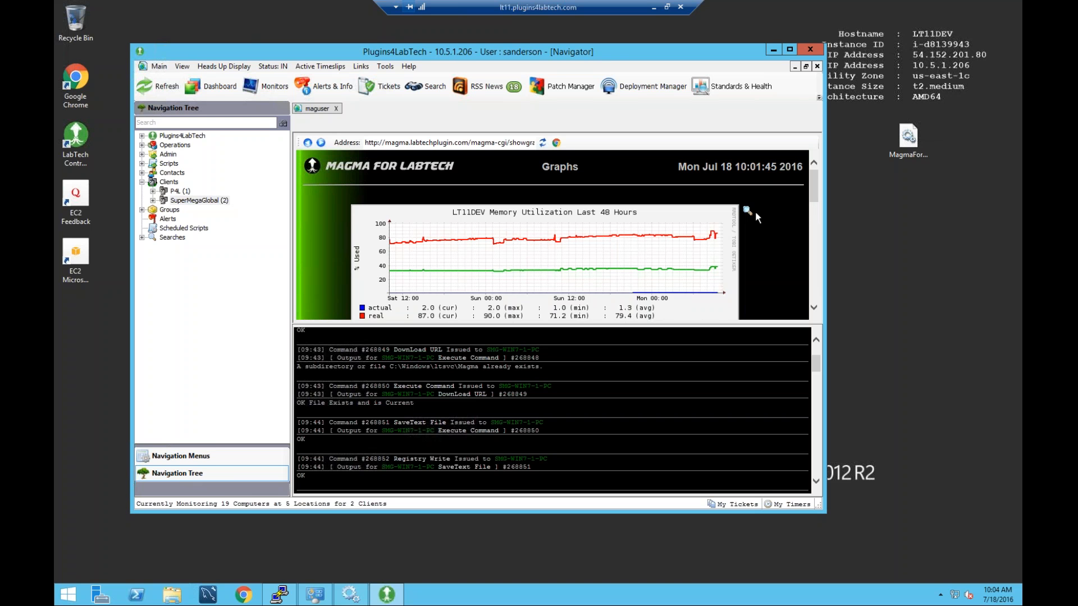
click(746, 212)
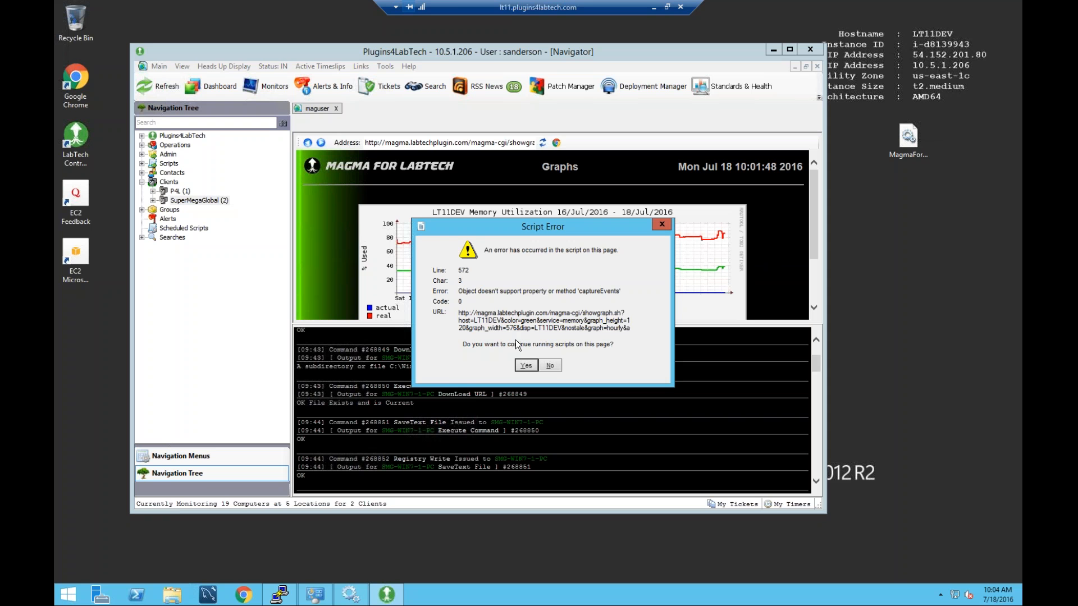
Dismiss the script errors and zoom LT11DEV's memory graph to 17 July, roughly 13:00–13:40.
click(551, 368)
drag(571, 229, 608, 294)
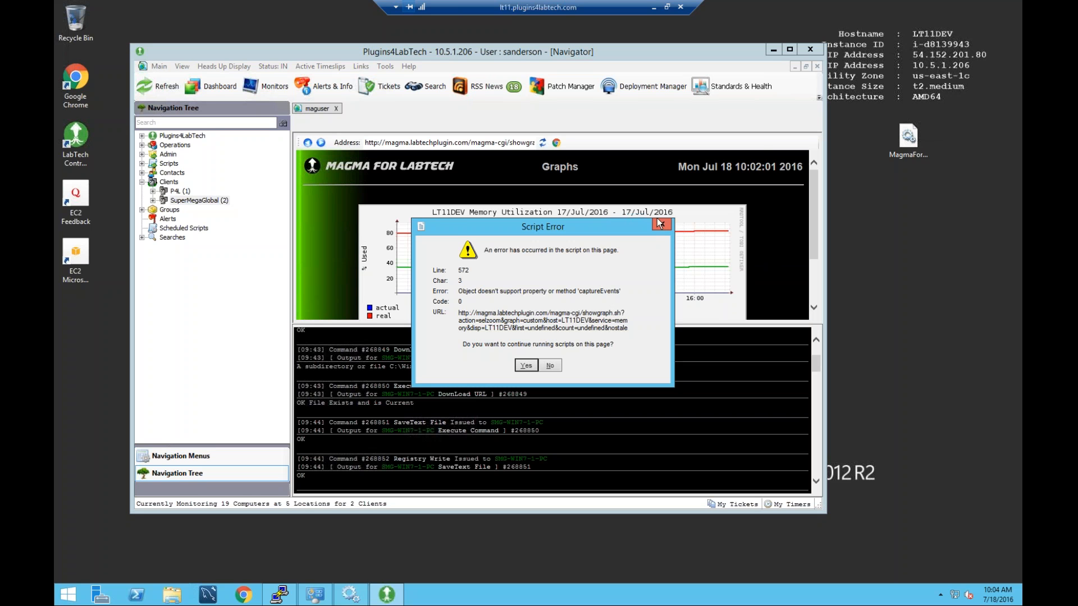
click(663, 224)
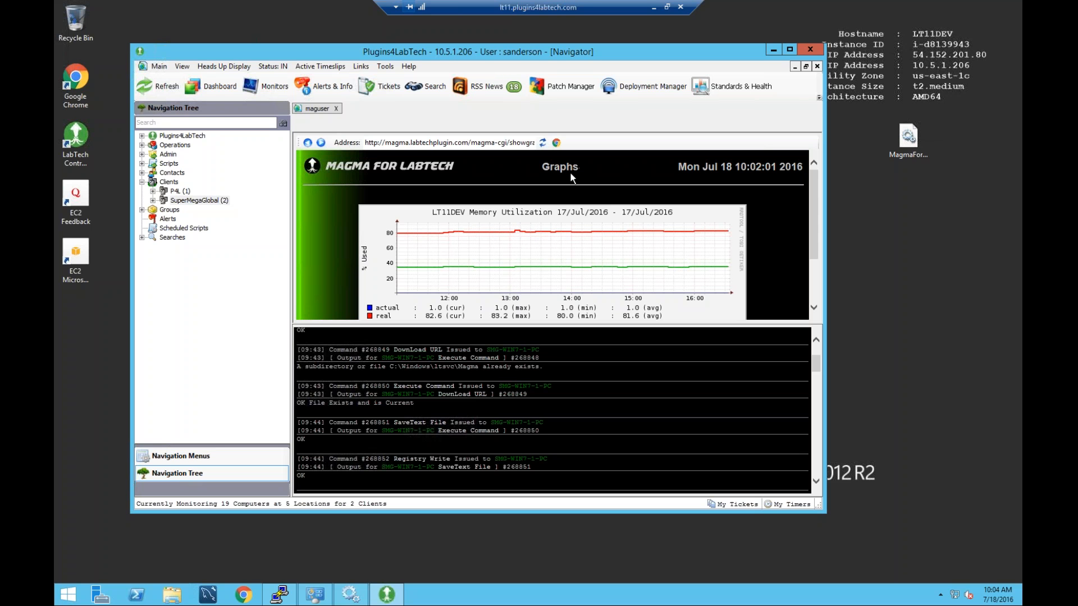
click(388, 143)
drag(554, 290, 555, 289)
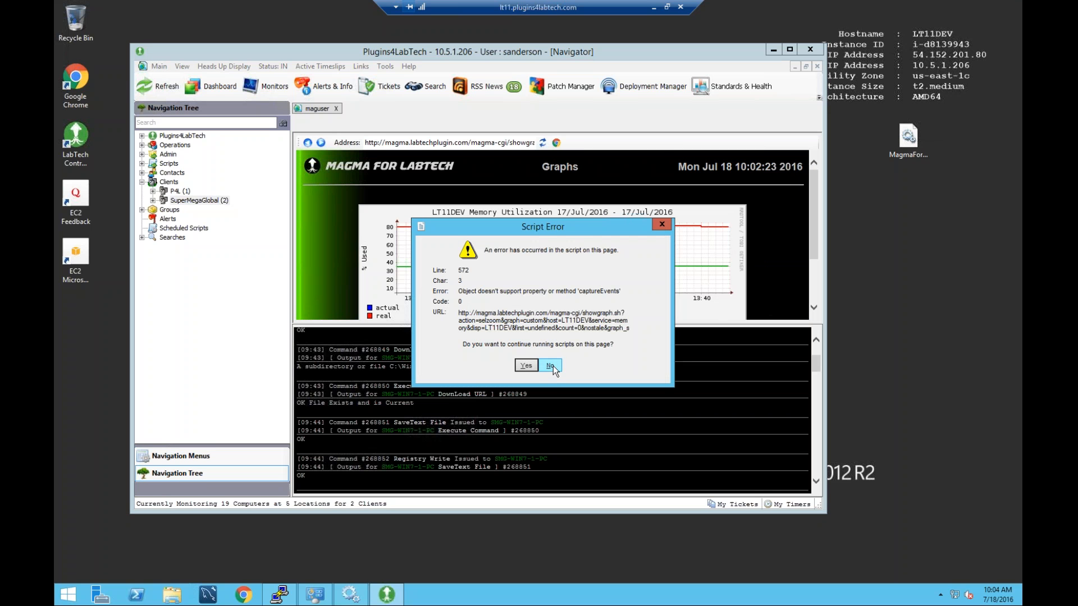
click(552, 365)
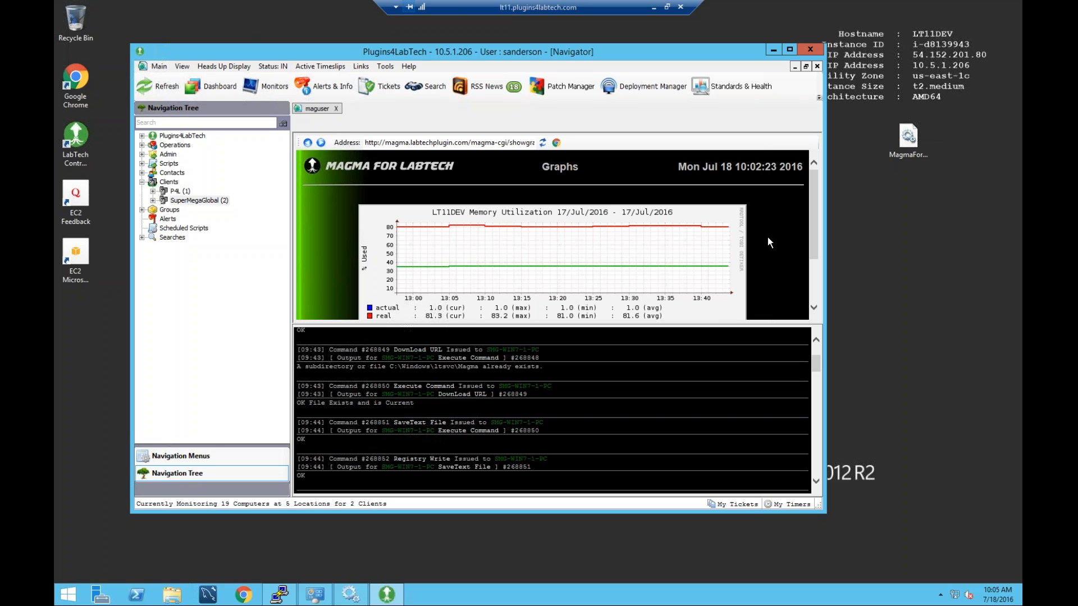
Load SMG-WIN7-2's Configure Agent dialog from SuperMegaGlobal's Magma enabled agents list.
double_click(200, 200)
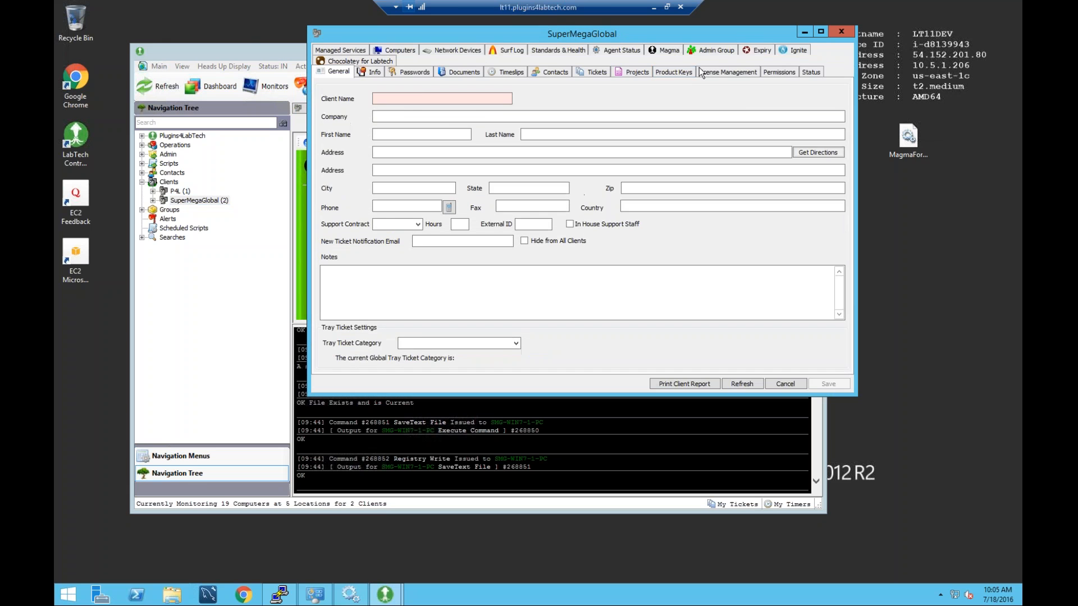
click(668, 51)
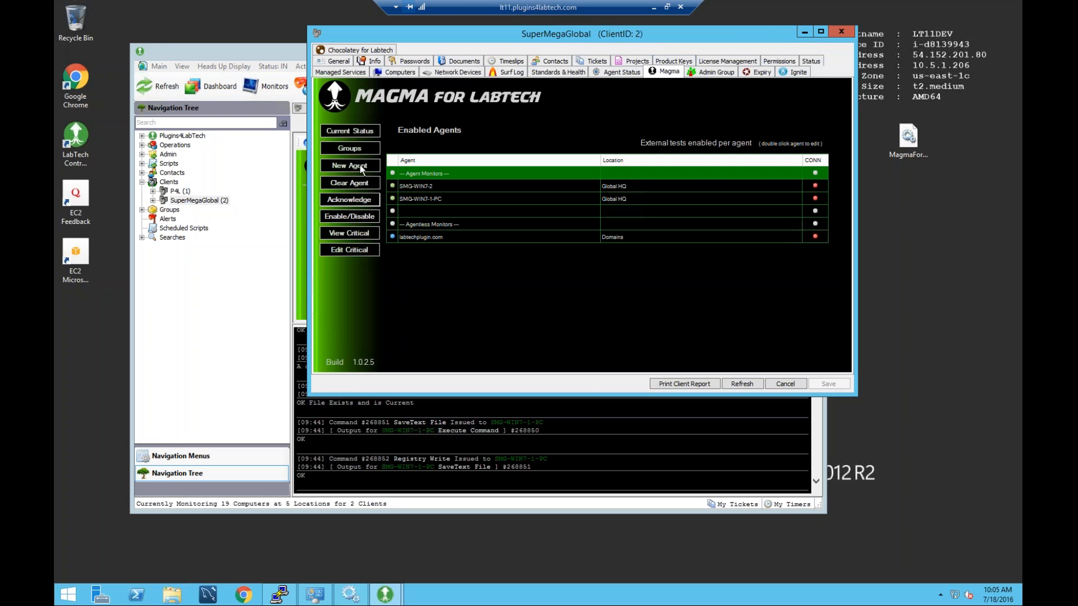
double_click(429, 184)
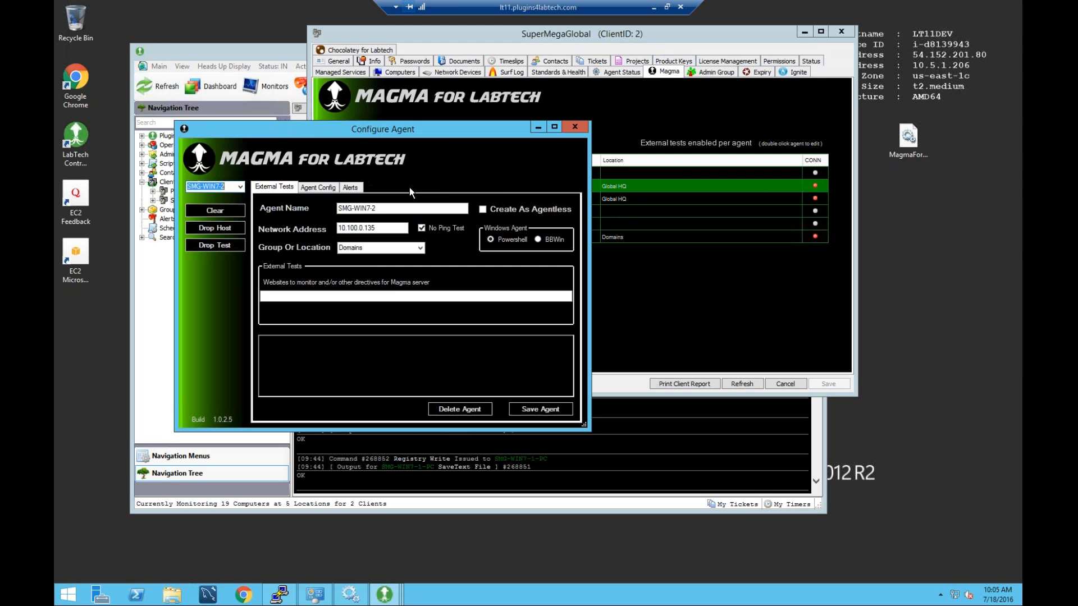
Review SMG-WIN7-2's empty agent directives and alert directives, ending back on Agent Config.
click(326, 188)
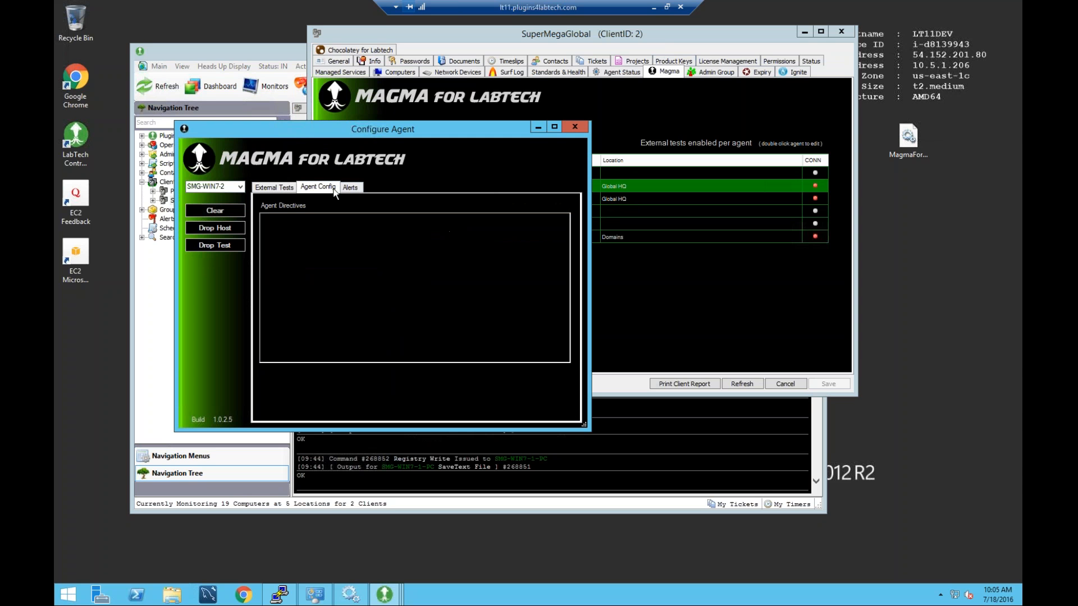
click(355, 189)
click(326, 187)
click(344, 187)
click(331, 188)
click(350, 188)
click(333, 189)
click(351, 189)
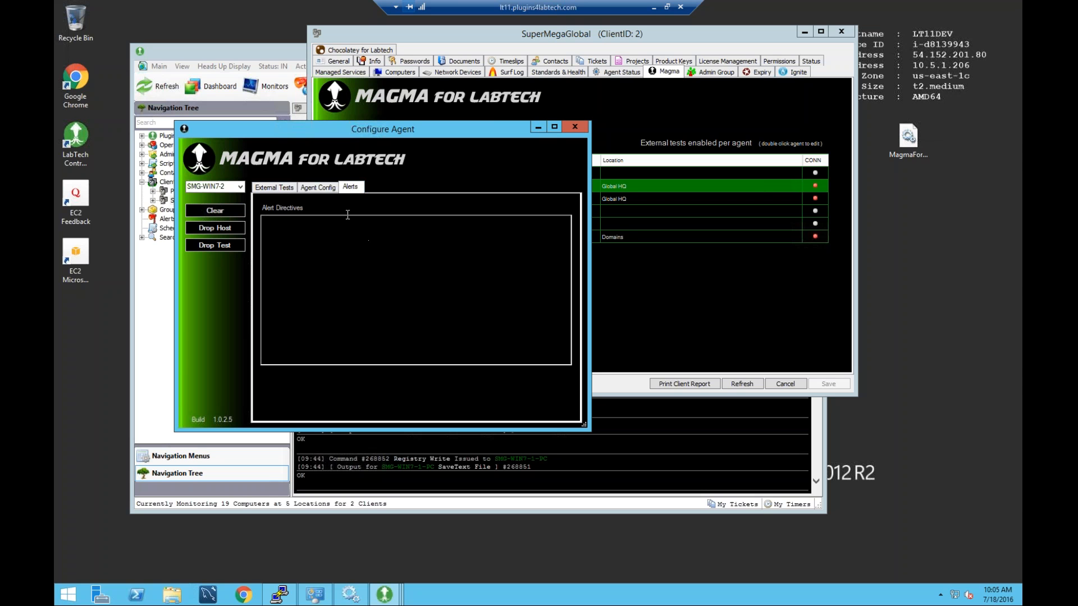
click(319, 189)
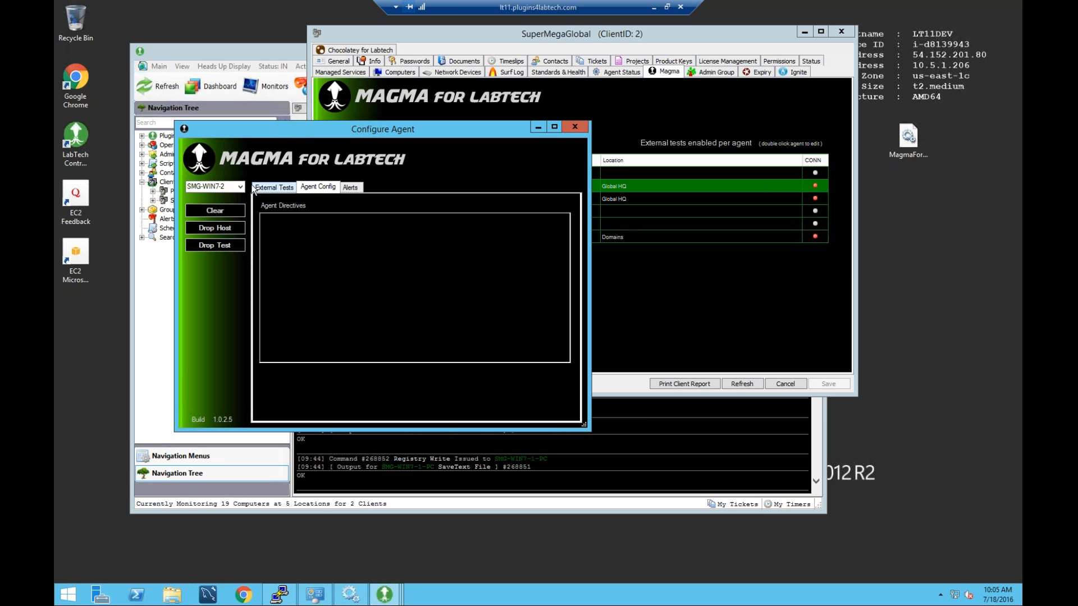
click(270, 223)
text(DISK F)
text(:  99)
text(  100)
text(MEM)
text( PHY)
text(: 9)
text(5 99)
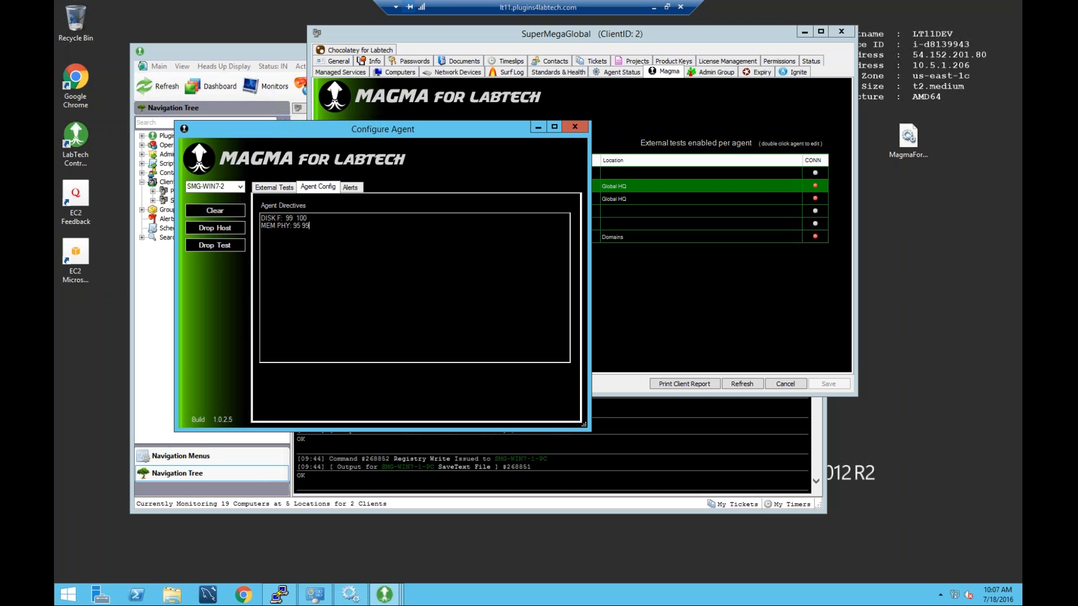
double_click(289, 224)
text(SWAP:)
click(318, 224)
double_click(311, 225)
drag(305, 222, 258, 215)
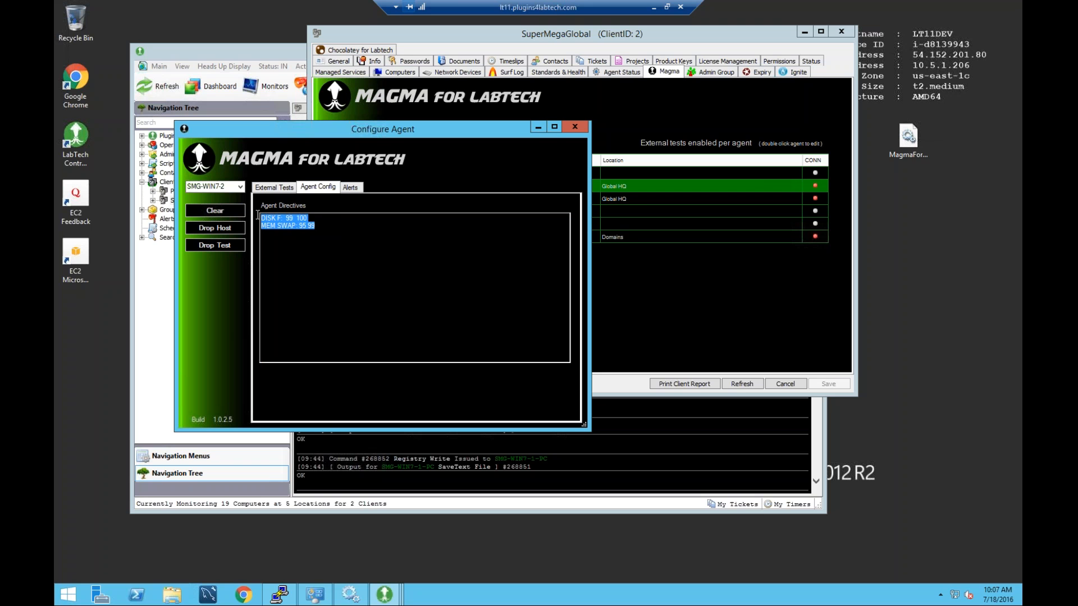
key(Delete)
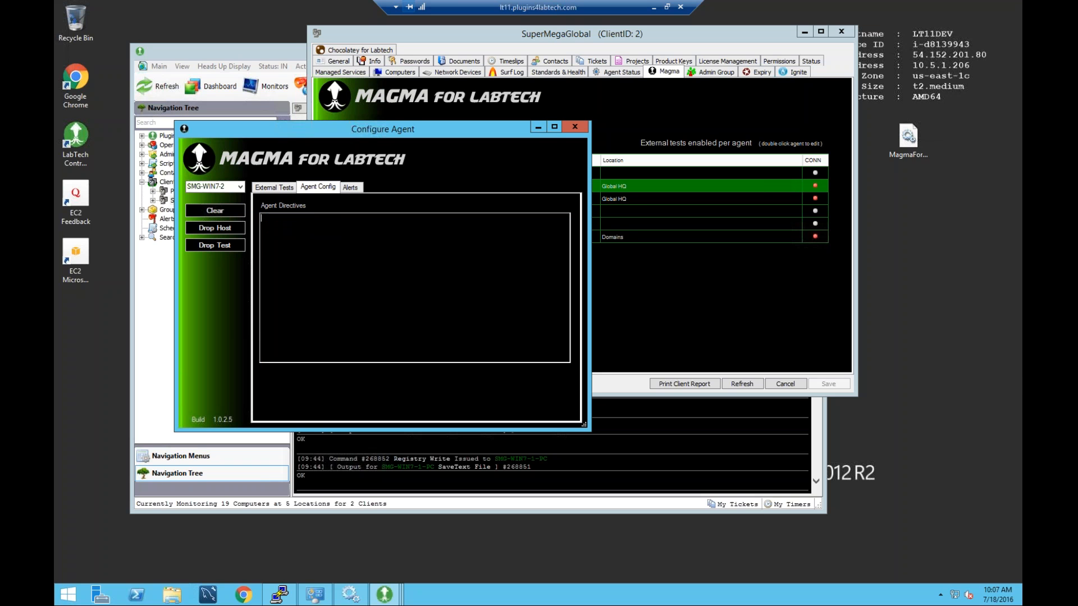
click(289, 188)
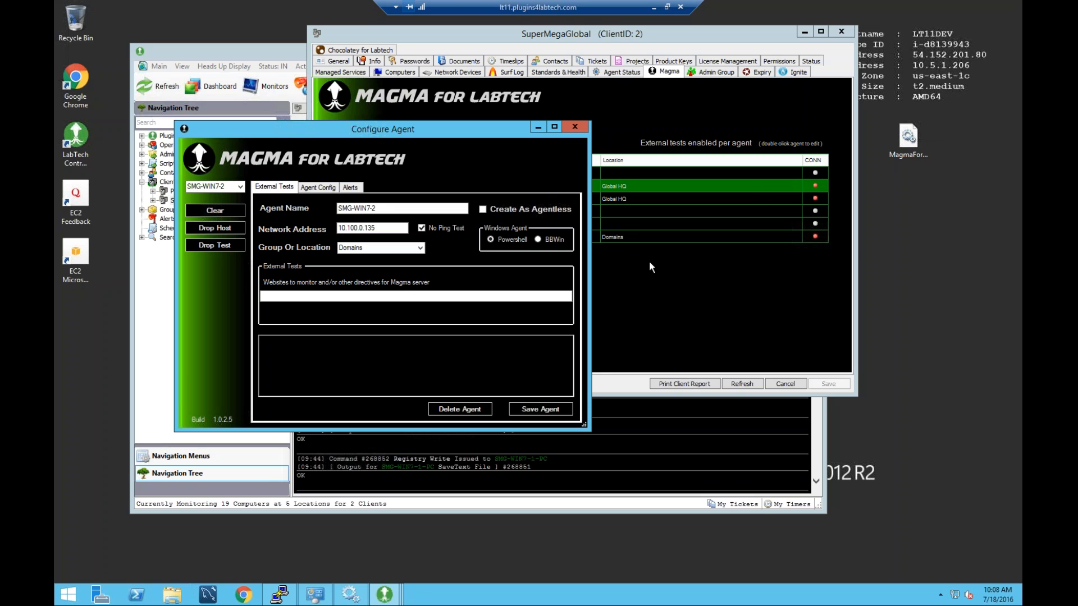
Show SMG-WIN7-2's external tests: address 10.100.0.135, group Domains, no websites listed.
click(350, 188)
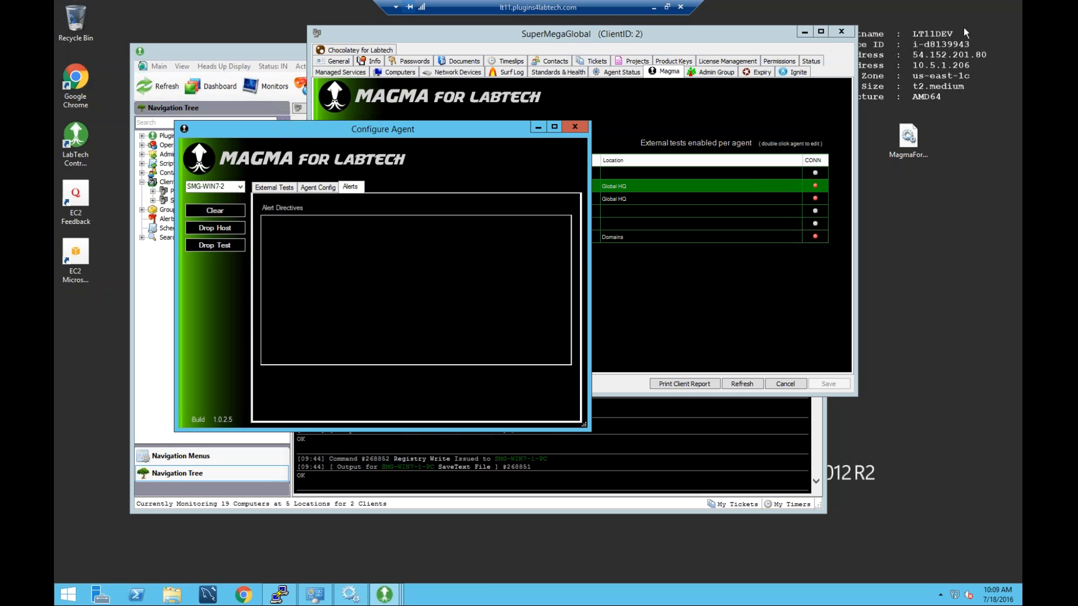
Reposition the Configure Agent window to review the empty alert directives, then close it.
drag(419, 133, 587, 187)
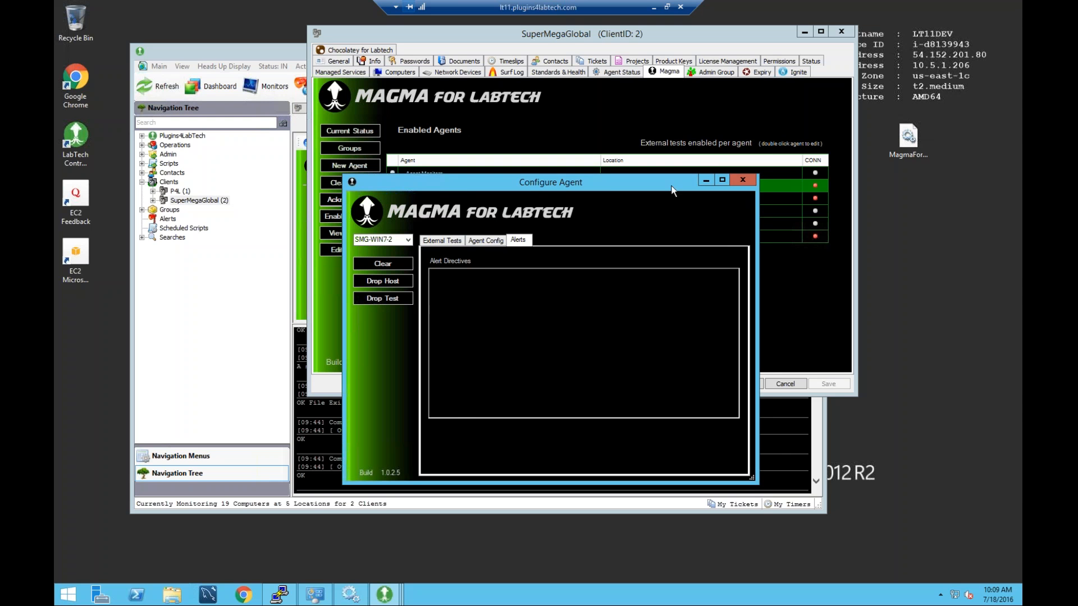
drag(667, 192, 683, 186)
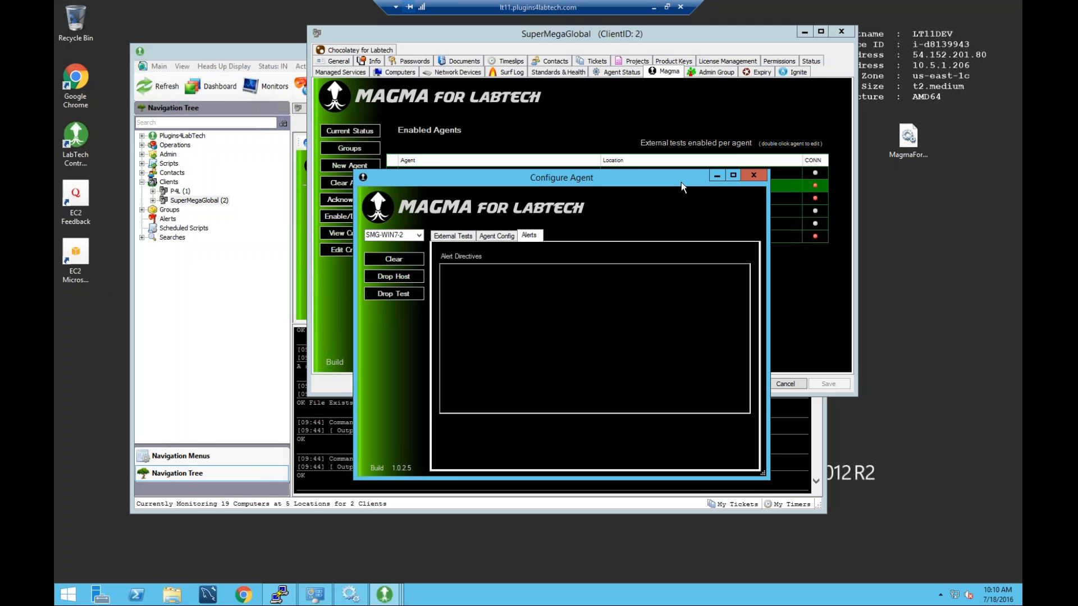
click(753, 175)
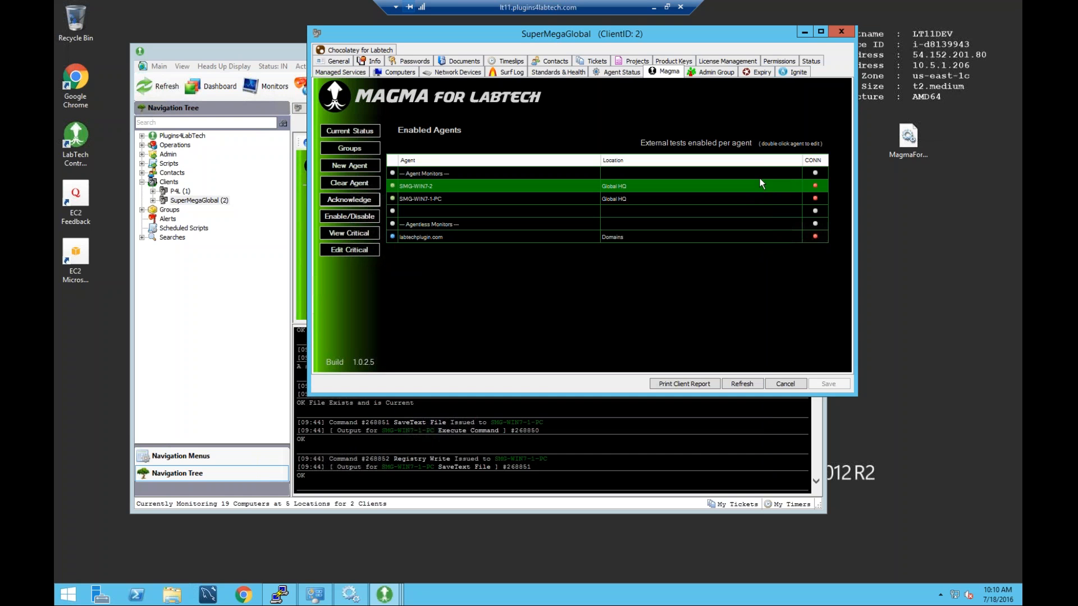